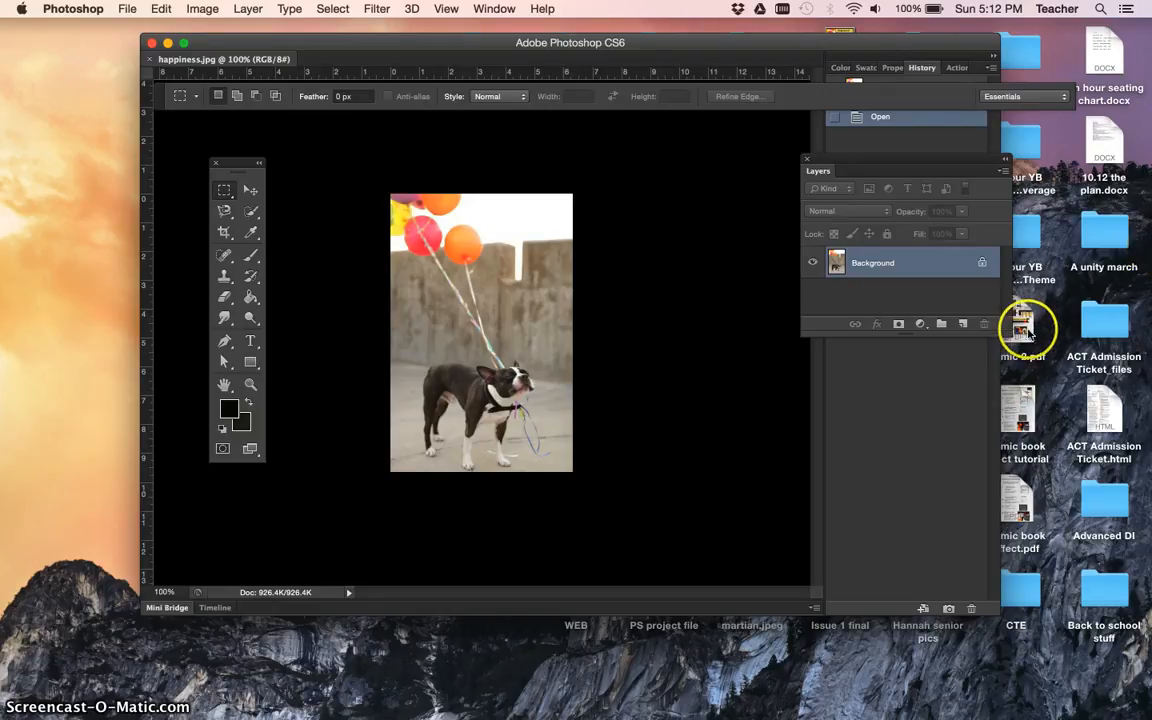
Step: Preview both pages of the "Comic book effect tutorial" file on the desktop, close the preview and return to Photoshop
{"action": "left_click", "coordinate": [1016, 410]}
{"action": "key", "text": "space"}
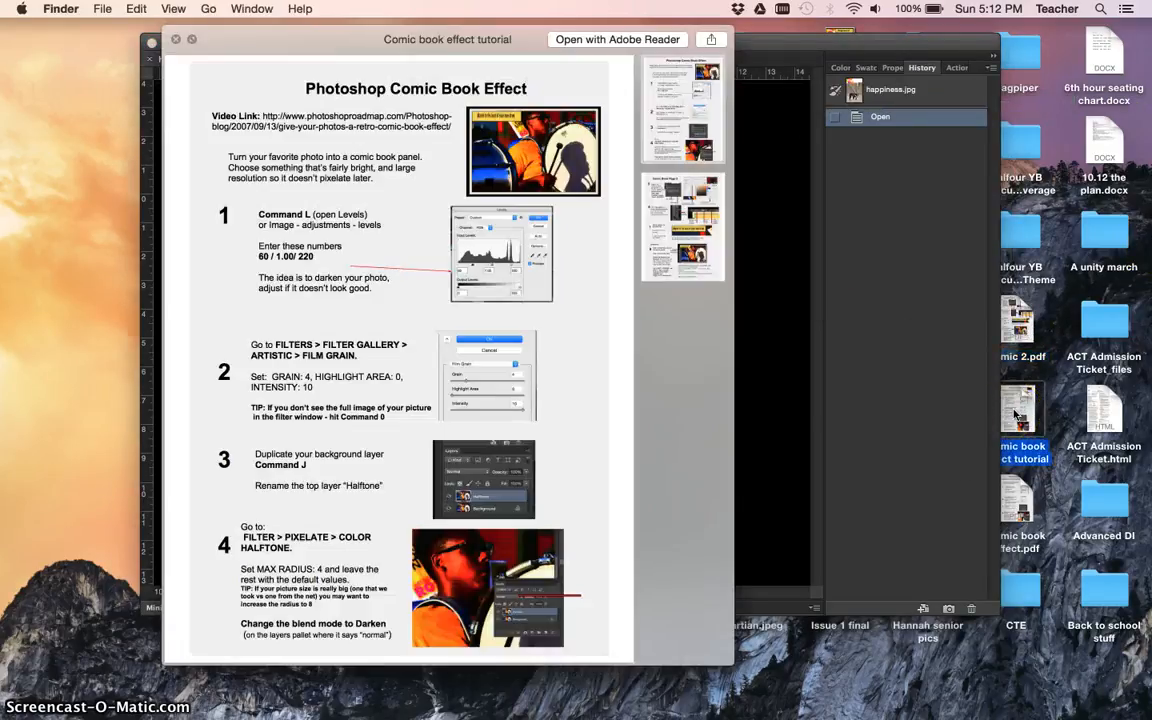
{"action": "left_click", "coordinate": [565, 284]}
{"action": "scroll", "coordinate": [561, 294], "scroll_direction": "down", "scroll_amount": 10}
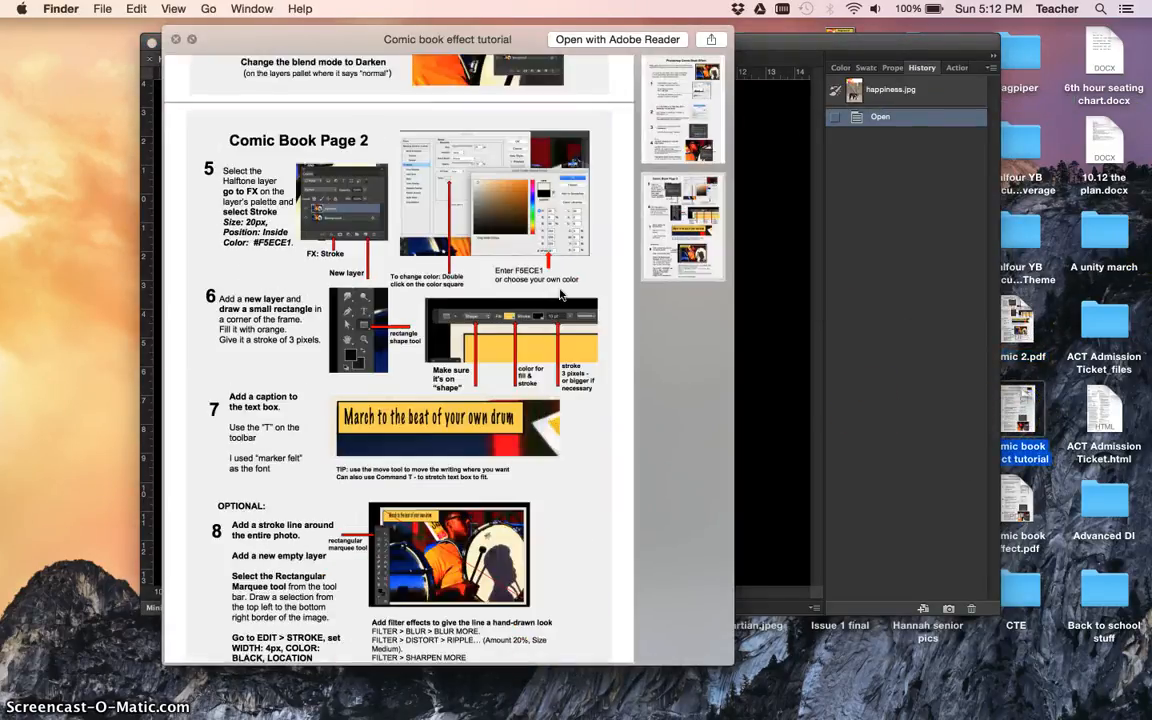
{"action": "scroll", "coordinate": [561, 294], "scroll_direction": "up", "scroll_amount": 10}
{"action": "key", "text": "space"}
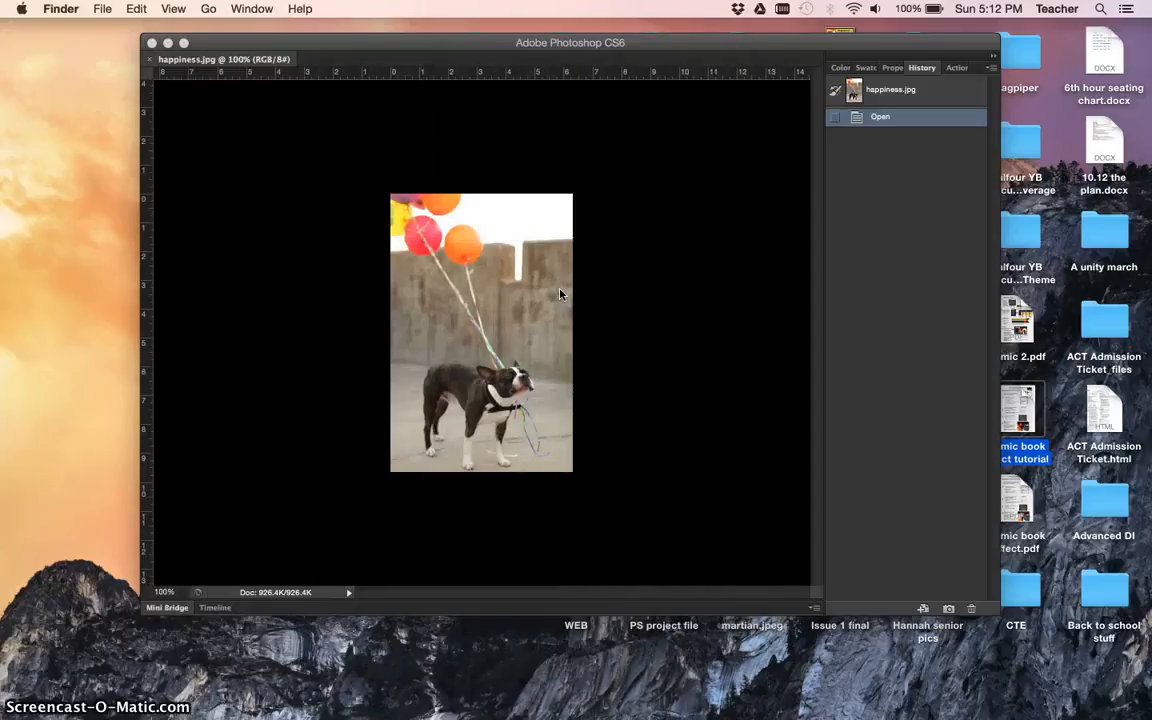
{"action": "left_click", "coordinate": [226, 200]}
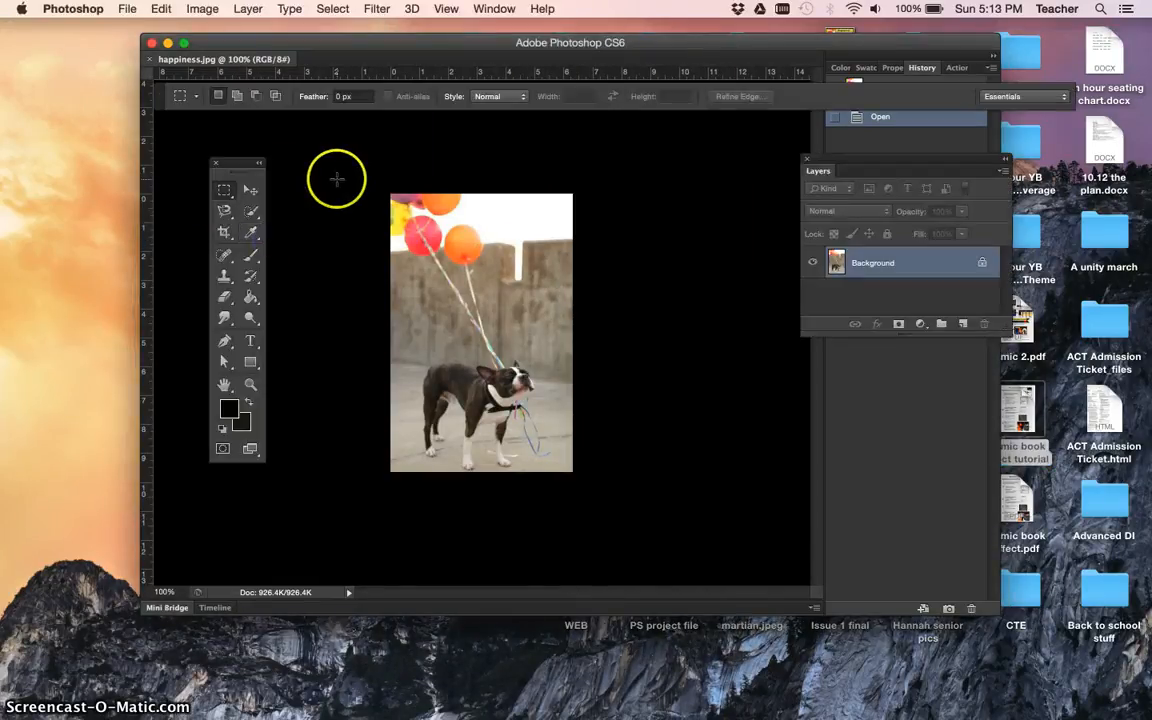
Step: Darken the photo with a Levels adjustment, setting the input black point to 60 and the white point to 220
{"action": "left_click", "coordinate": [201, 9]}
{"action": "mouse_move", "coordinate": [220, 58]}
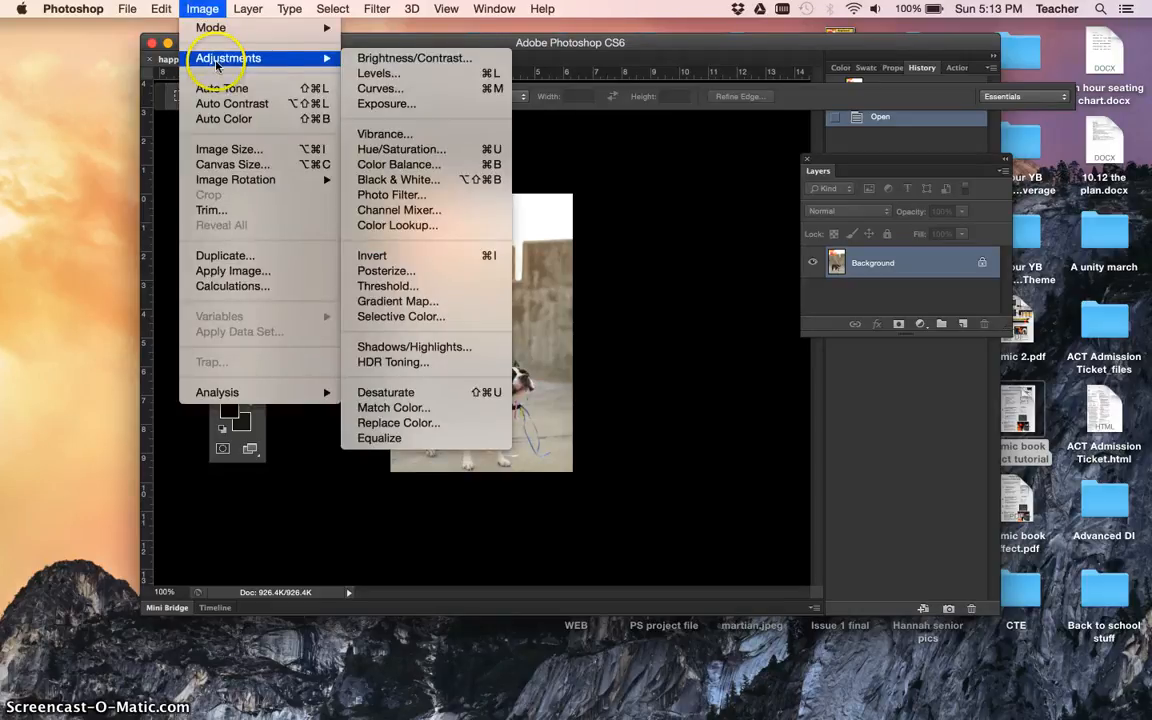
{"action": "left_click", "coordinate": [456, 76]}
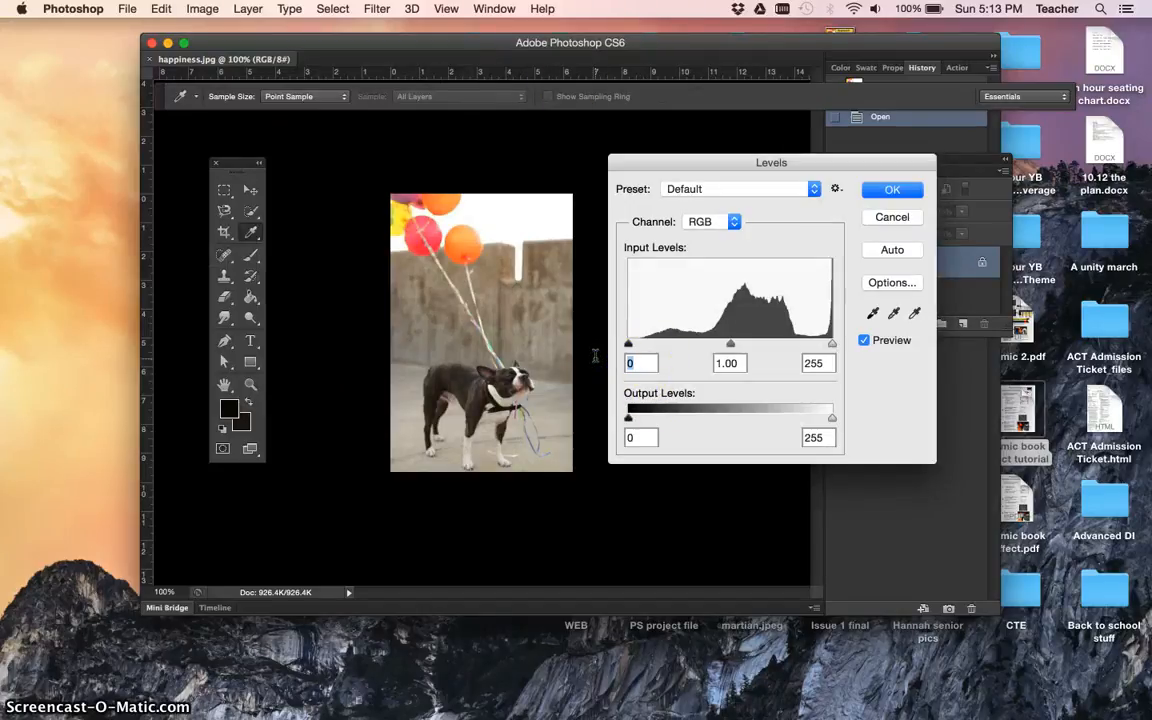
{"action": "type", "text": "60"}
{"action": "left_click", "coordinate": [826, 364]}
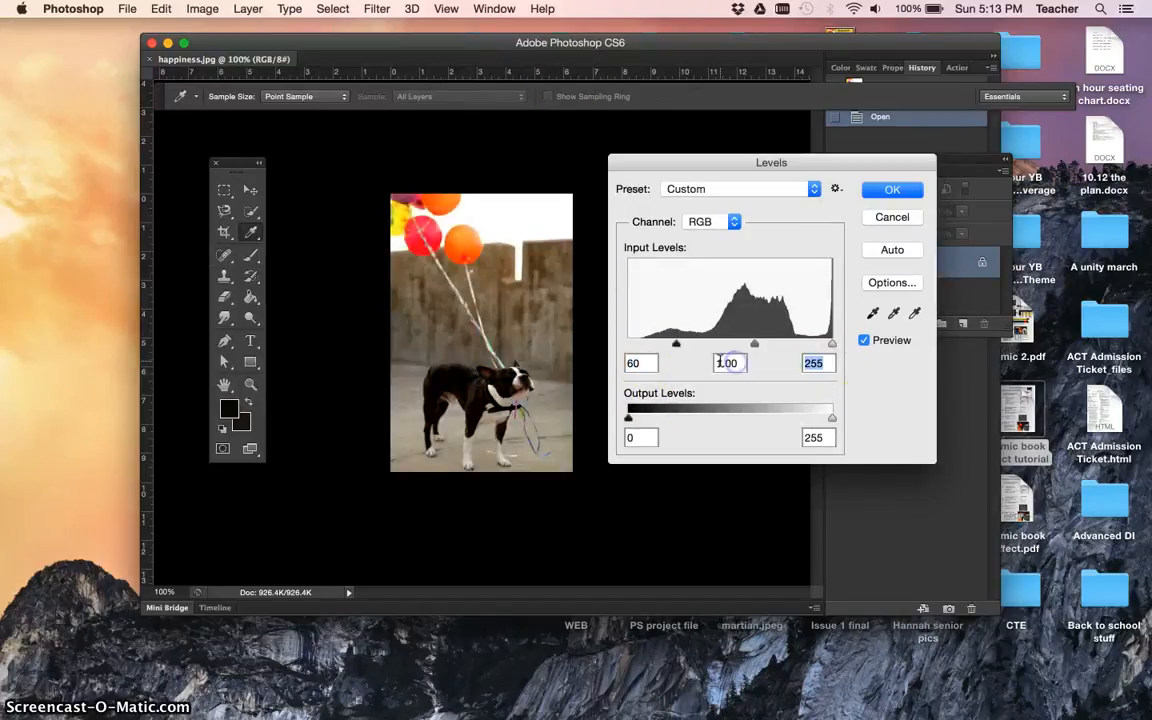
{"action": "type", "text": "220"}
{"action": "left_click", "coordinate": [894, 191]}
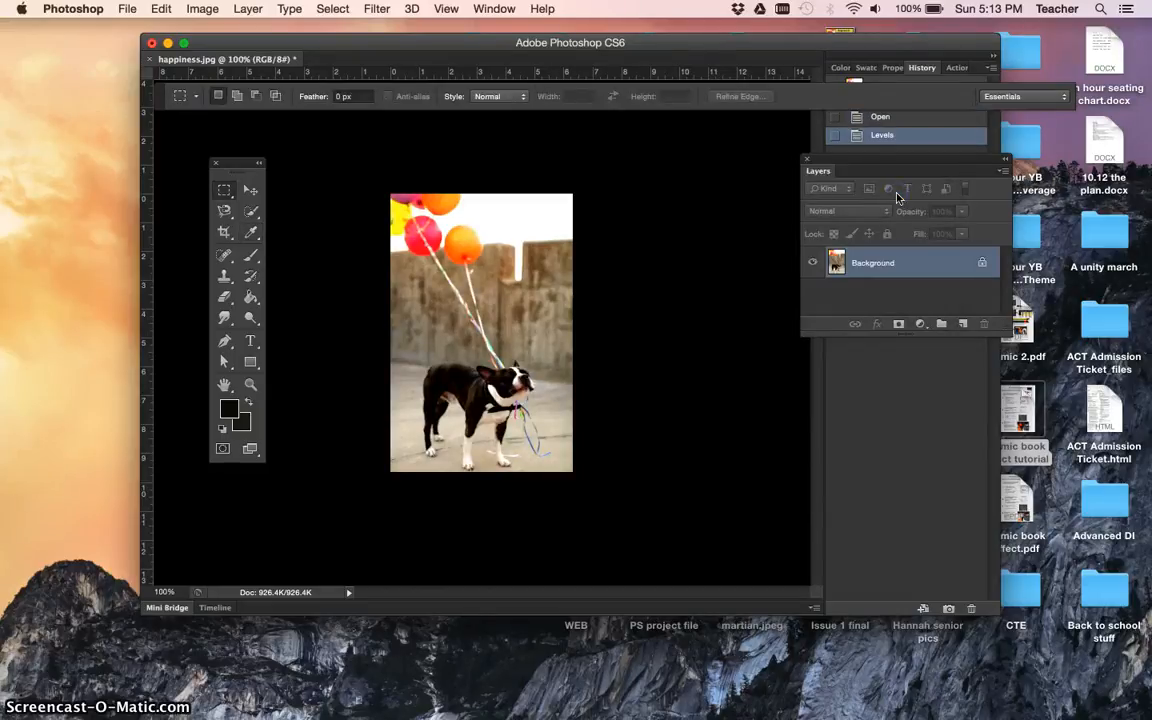
Step: Apply the artistic Film Grain filter to the photo with Grain 4, Highlight Area 0 and Intensity 10
{"action": "left_click", "coordinate": [782, 9]}
{"action": "left_click", "coordinate": [381, 9]}
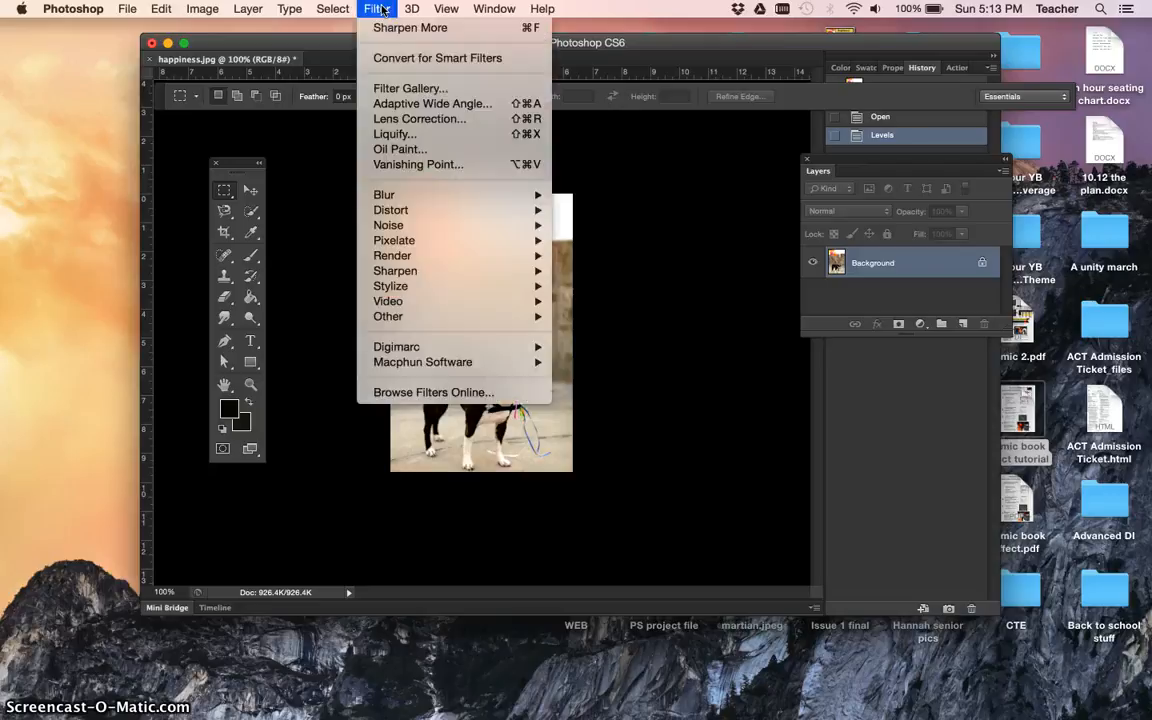
{"action": "left_click", "coordinate": [397, 91]}
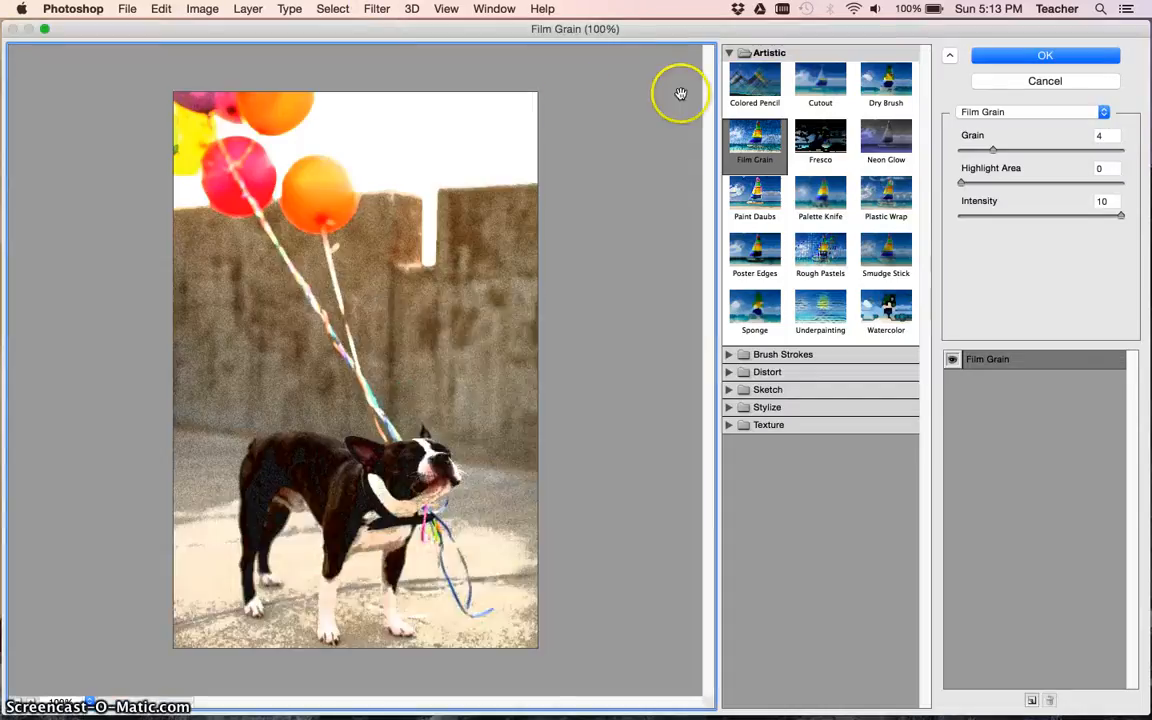
{"action": "left_click", "coordinate": [756, 143]}
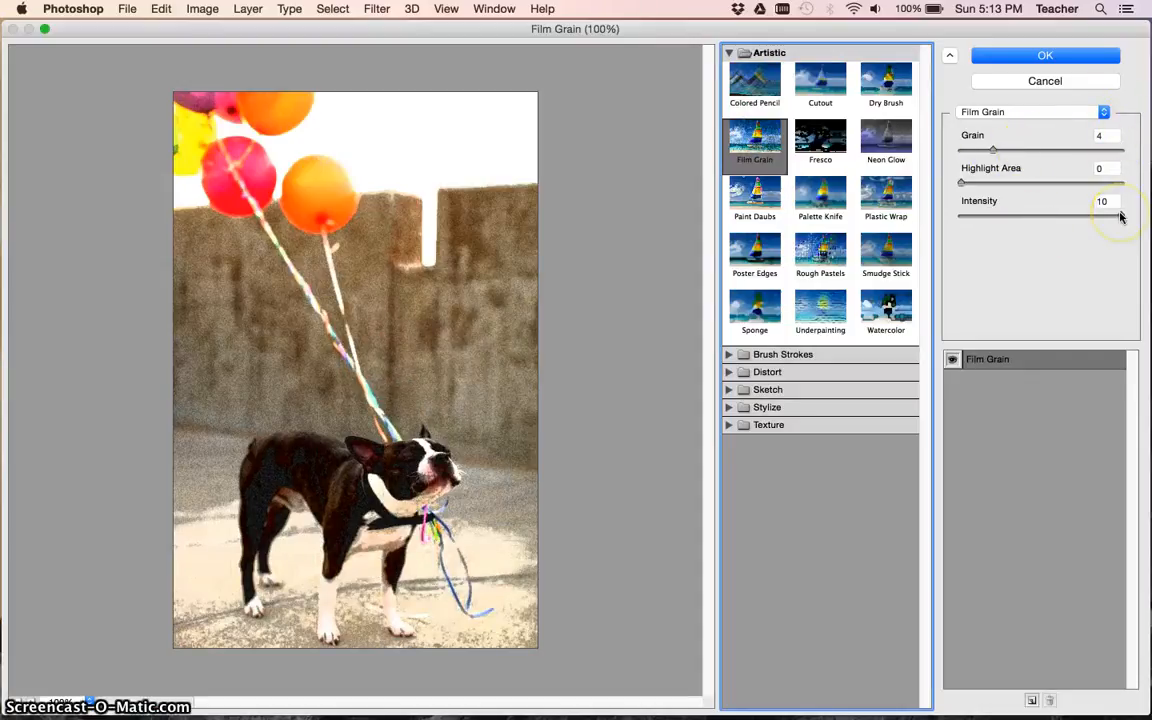
{"action": "left_click", "coordinate": [1072, 60]}
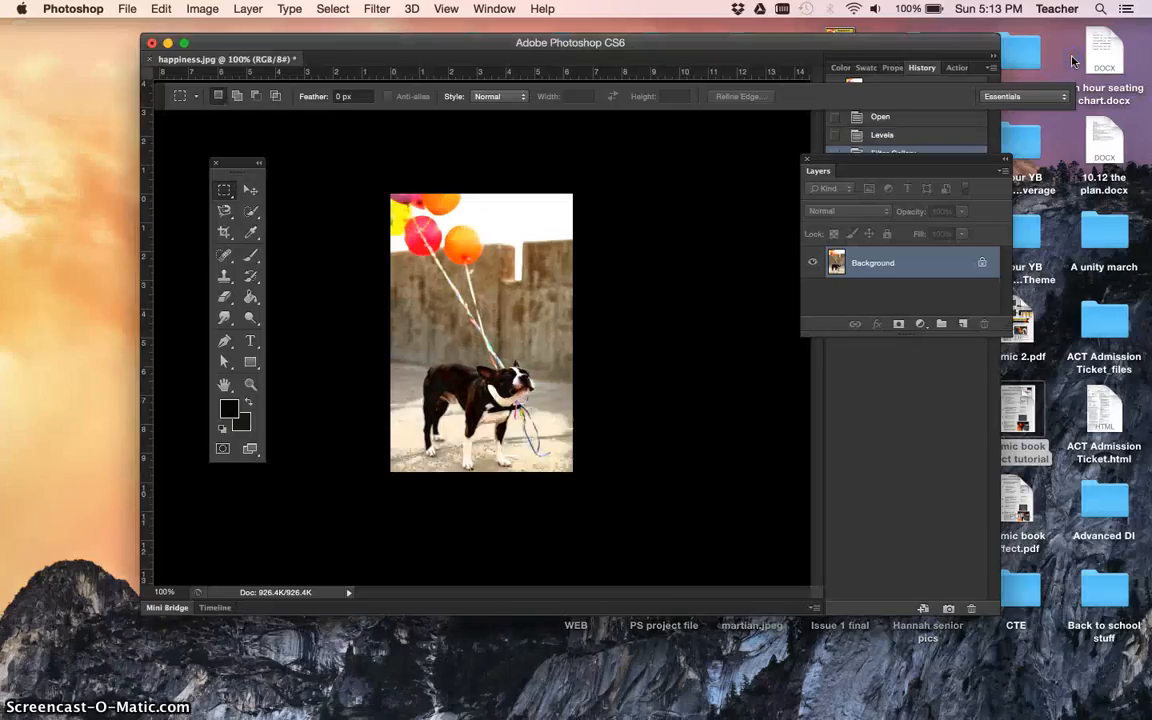
Step: Duplicate the Background layer and rename the copy "Half tone"
{"action": "key", "text": "super+j"}
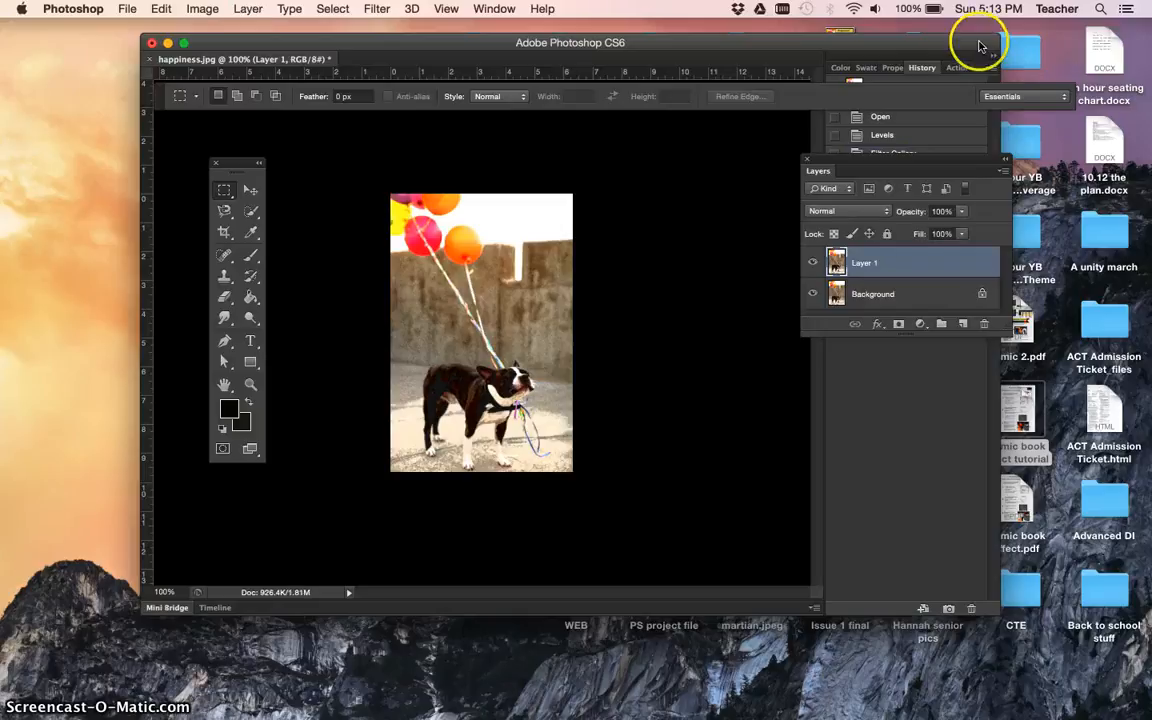
{"action": "double_click", "coordinate": [860, 262]}
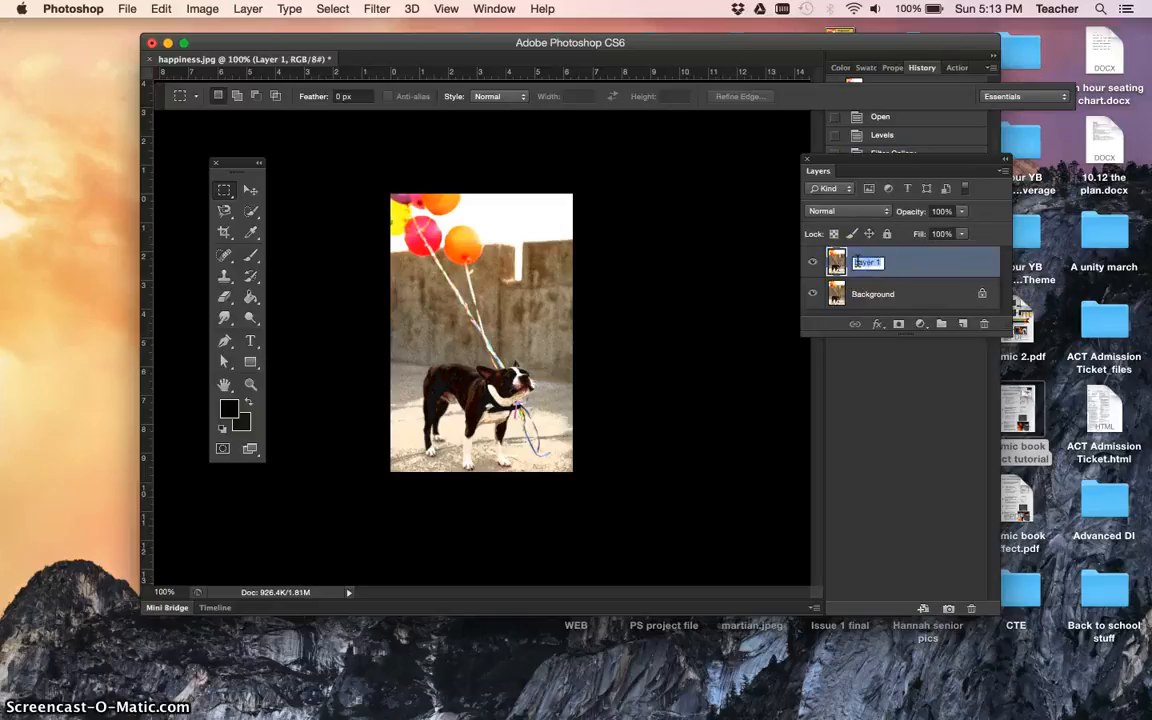
{"action": "type", "text": "half toneH"}
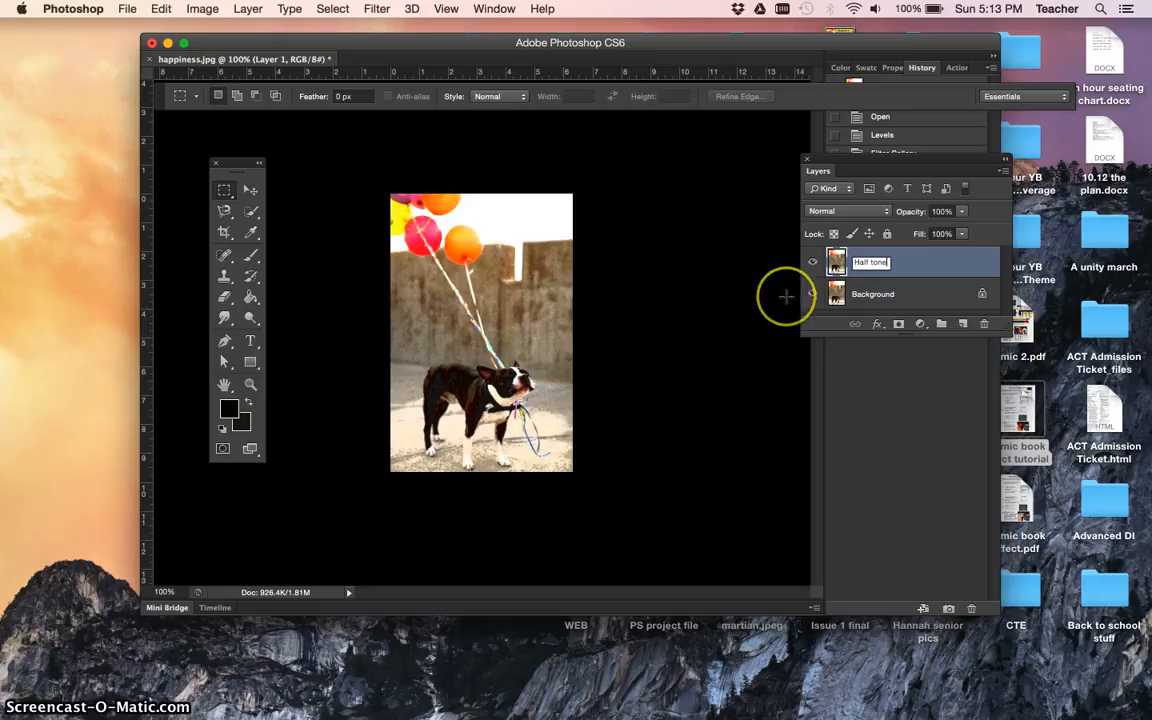
Step: Apply a Color Halftone filter with a maximum radius of 4 pixels to the Half tone layer and set its blend mode to Darken
{"action": "left_click", "coordinate": [376, 9]}
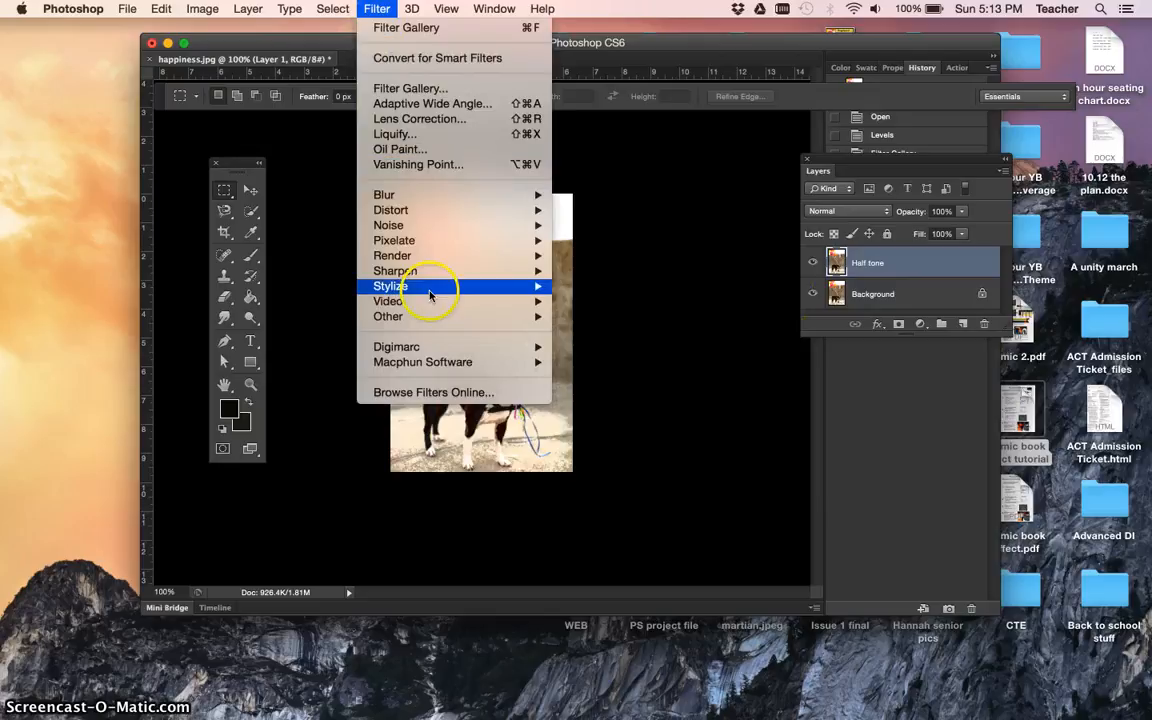
{"action": "mouse_move", "coordinate": [478, 244]}
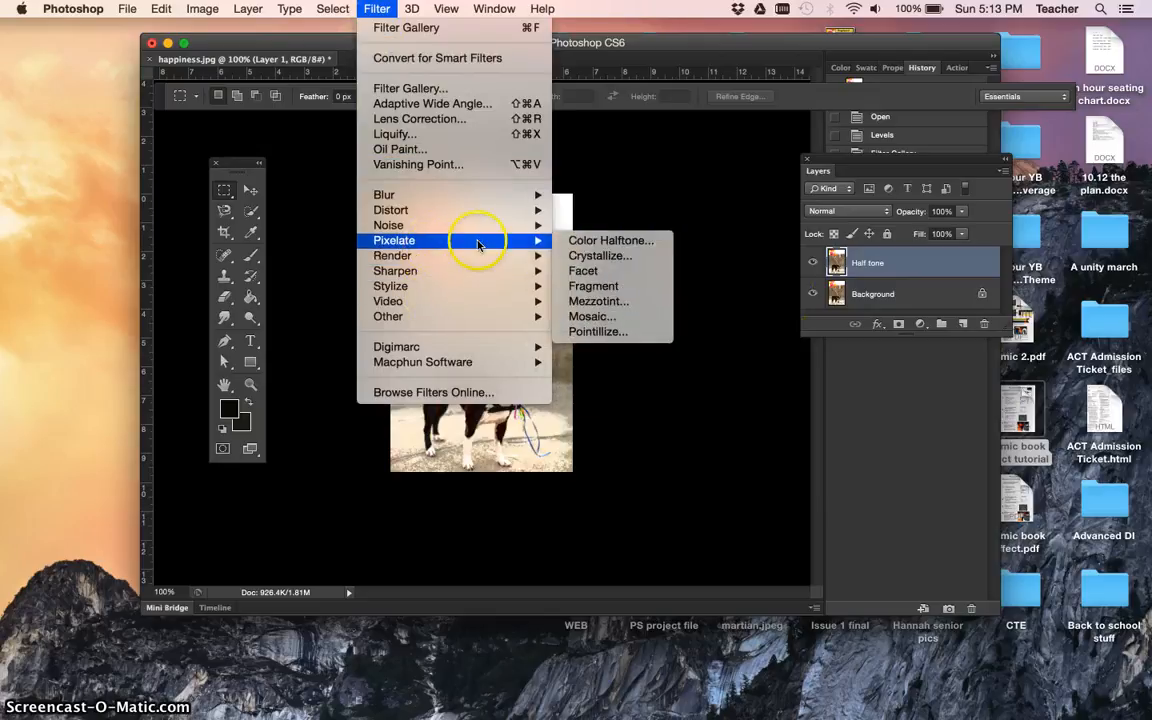
{"action": "left_click", "coordinate": [606, 243]}
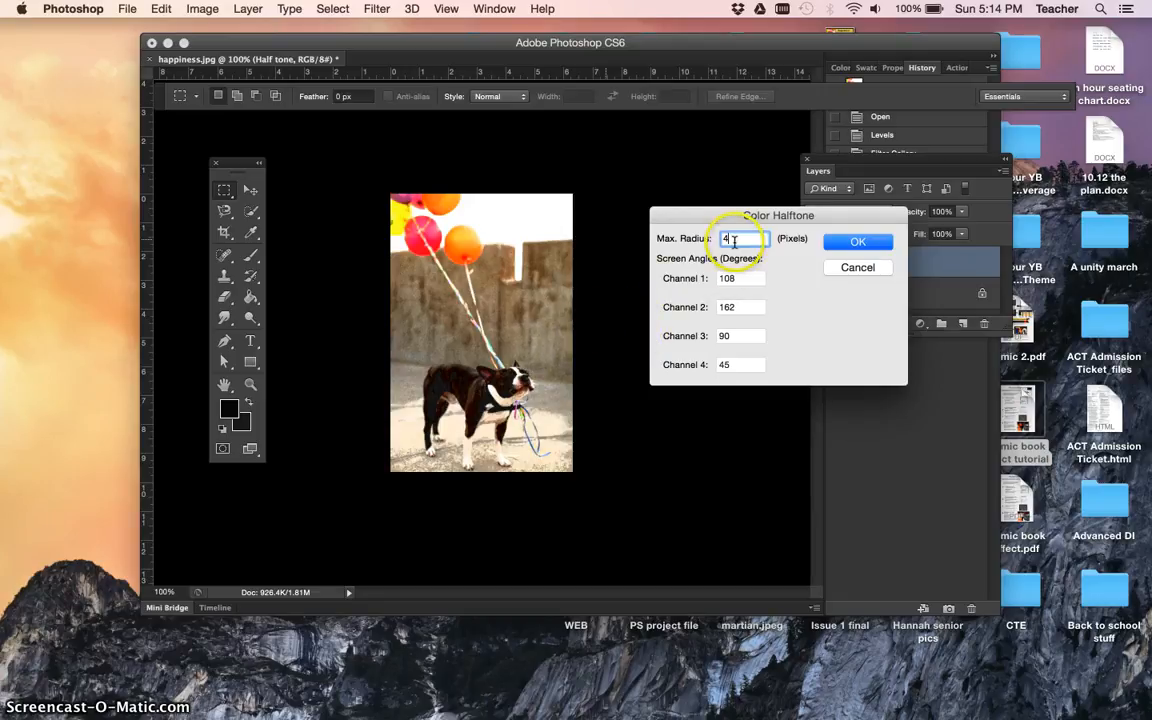
{"action": "left_click", "coordinate": [838, 245]}
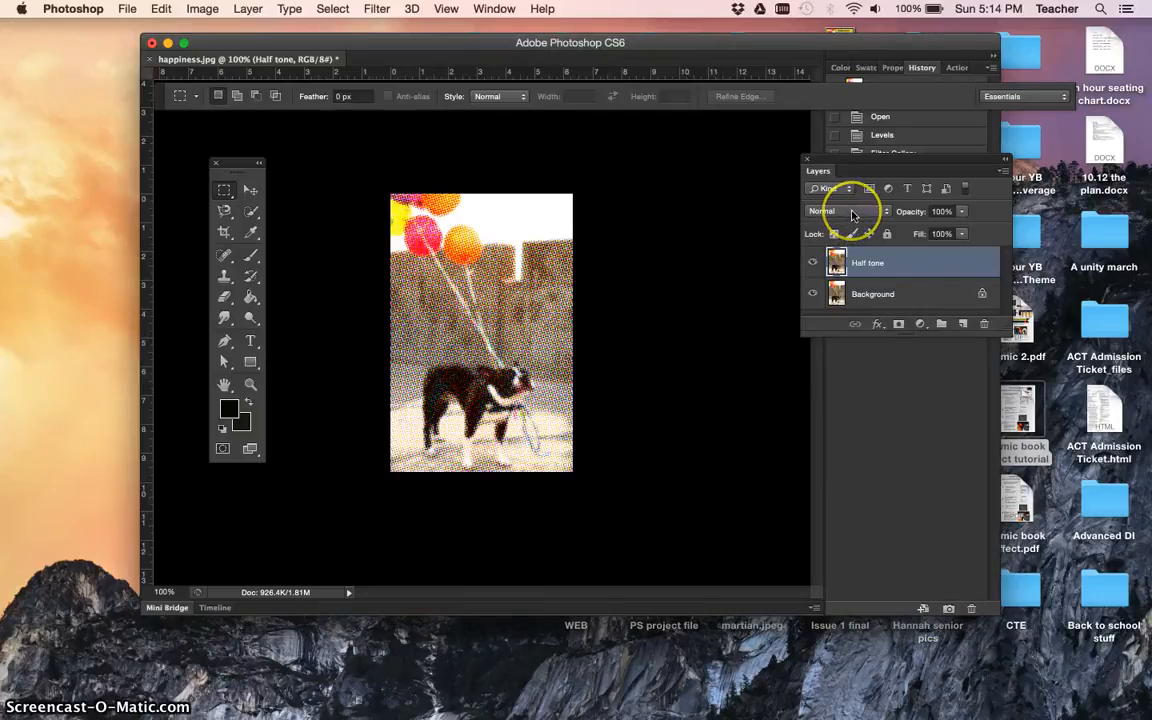
{"action": "left_click", "coordinate": [851, 213]}
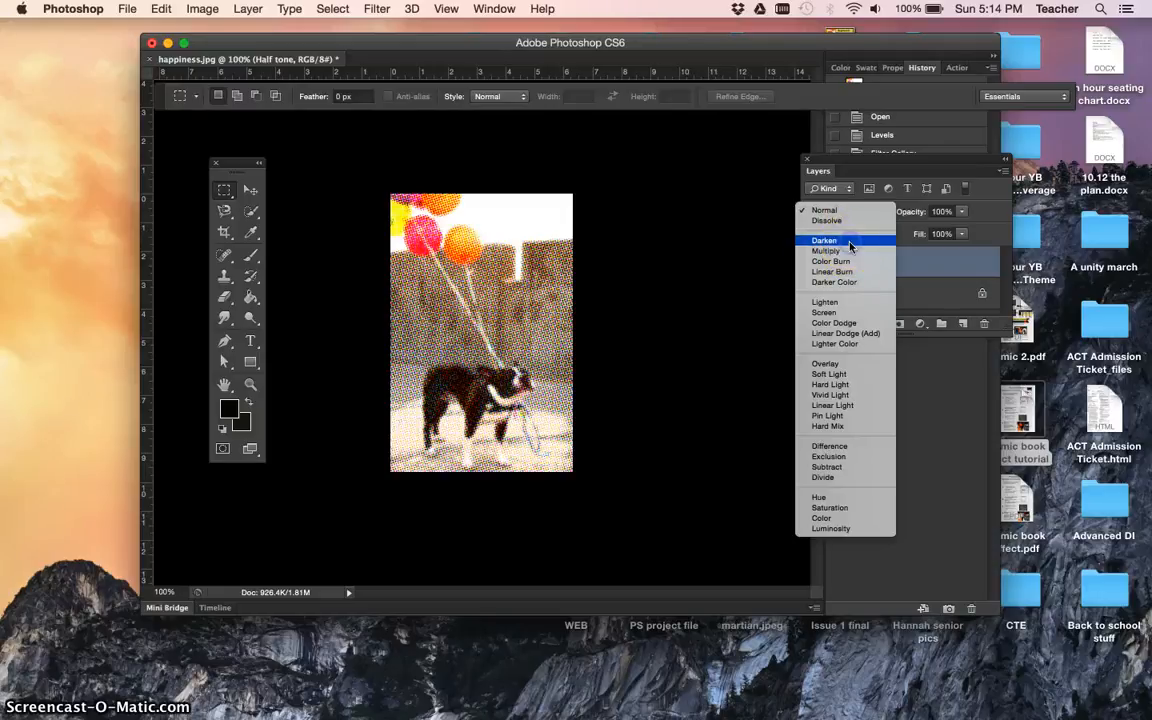
{"action": "left_click", "coordinate": [849, 243]}
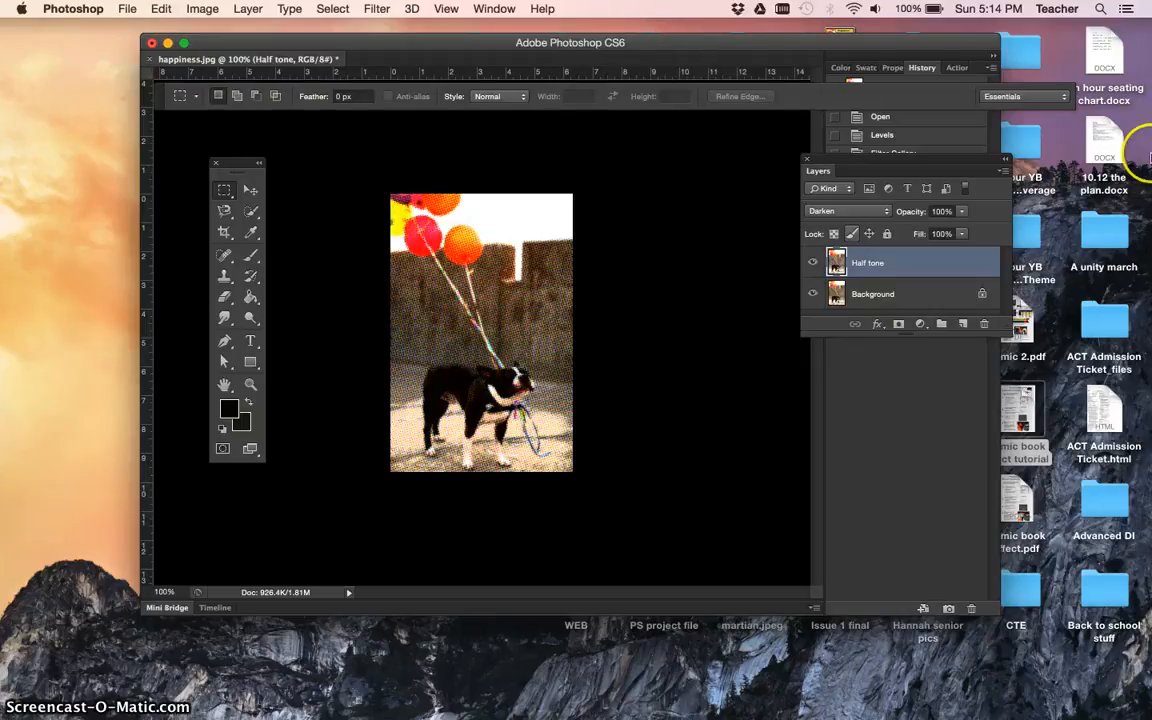
Step: Add a Stroke layer style to the Half tone layer with a size of 20 px and position Inside, keeping the photo in view
{"action": "left_click", "coordinate": [877, 325]}
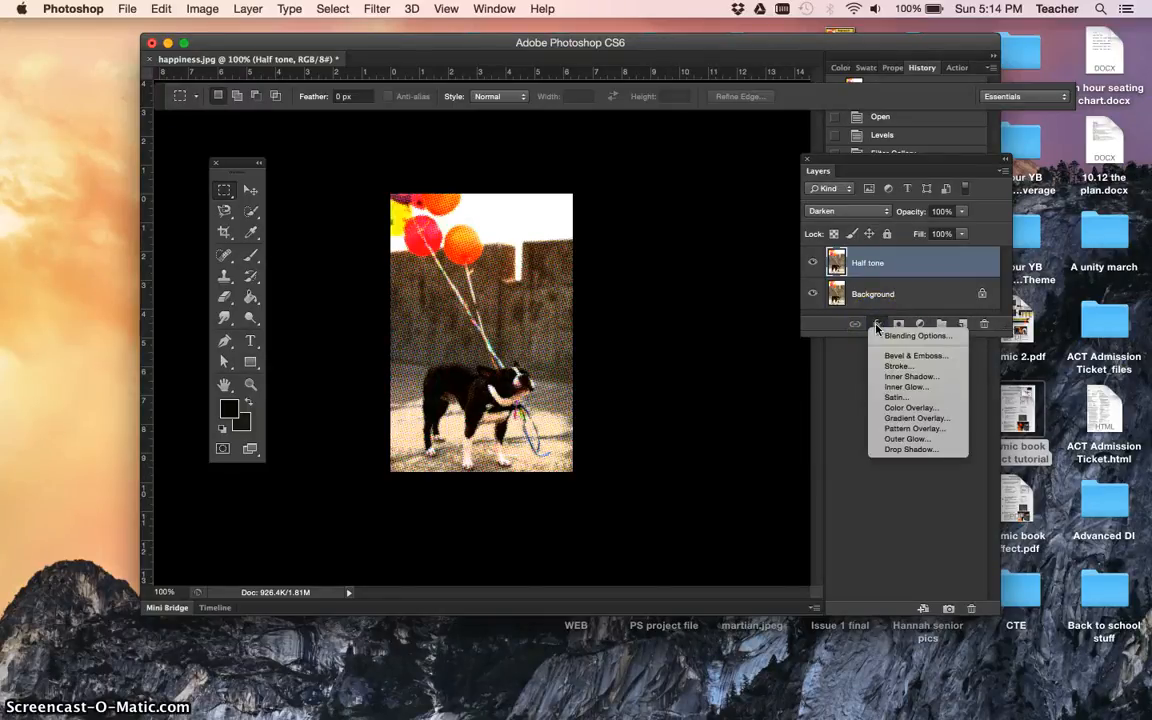
{"action": "left_click", "coordinate": [893, 367]}
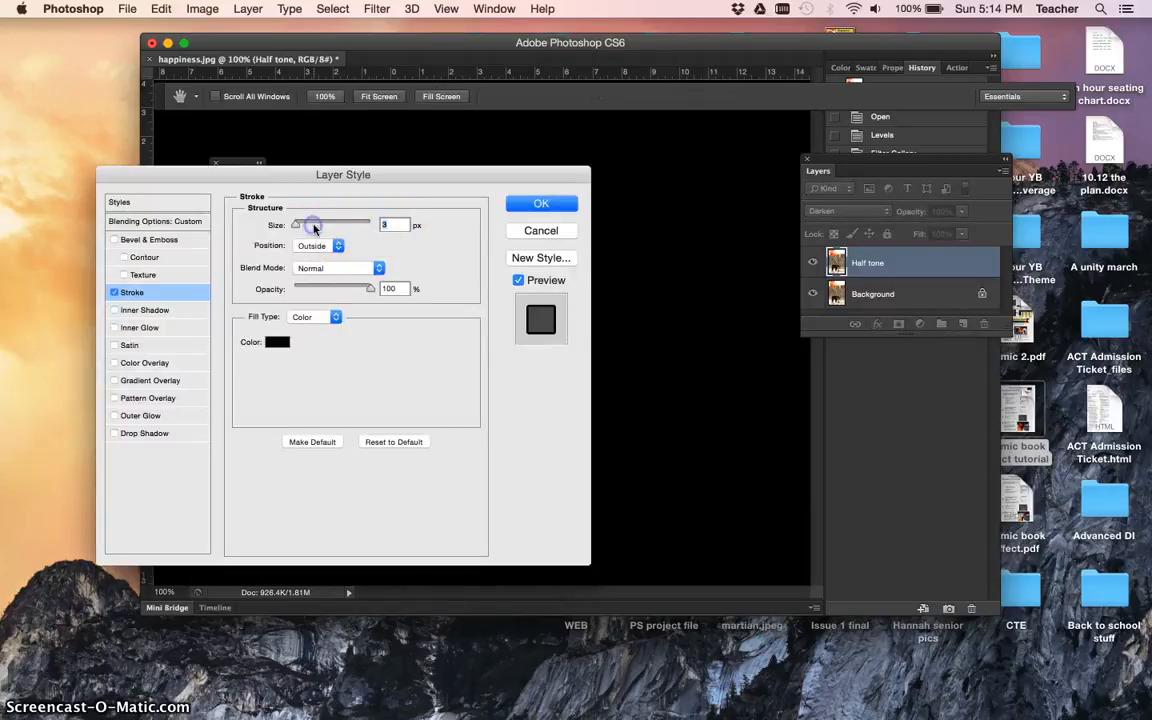
{"action": "type", "text": "20"}
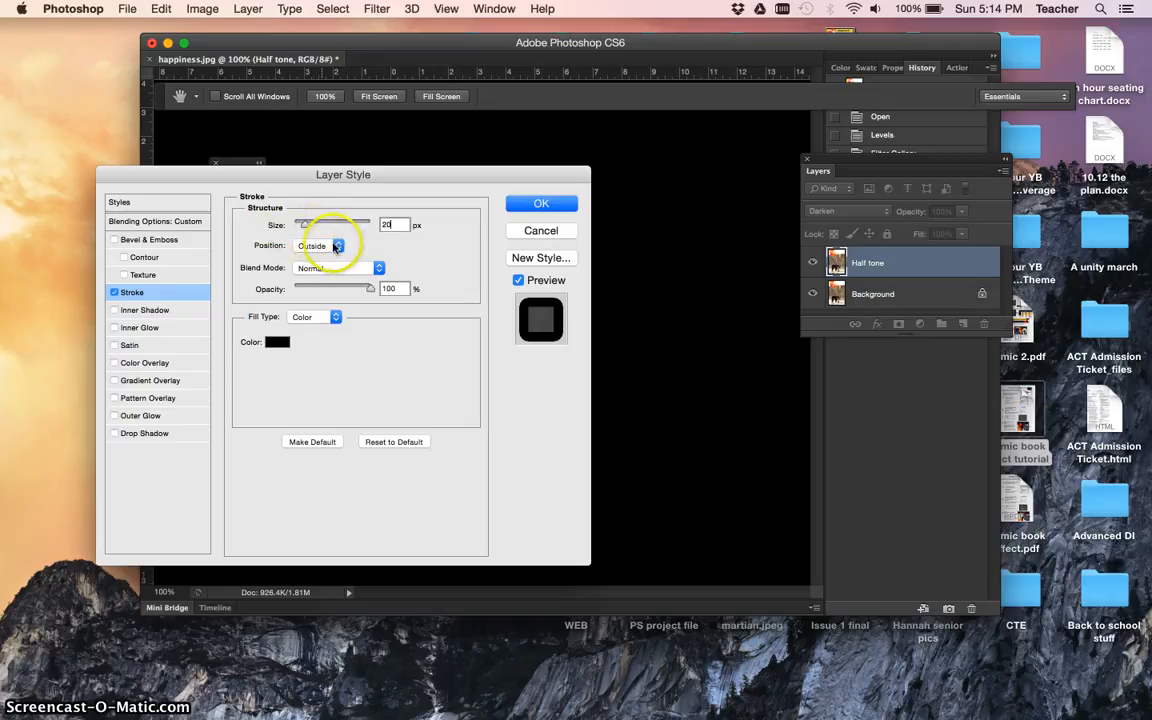
{"action": "left_click", "coordinate": [334, 245]}
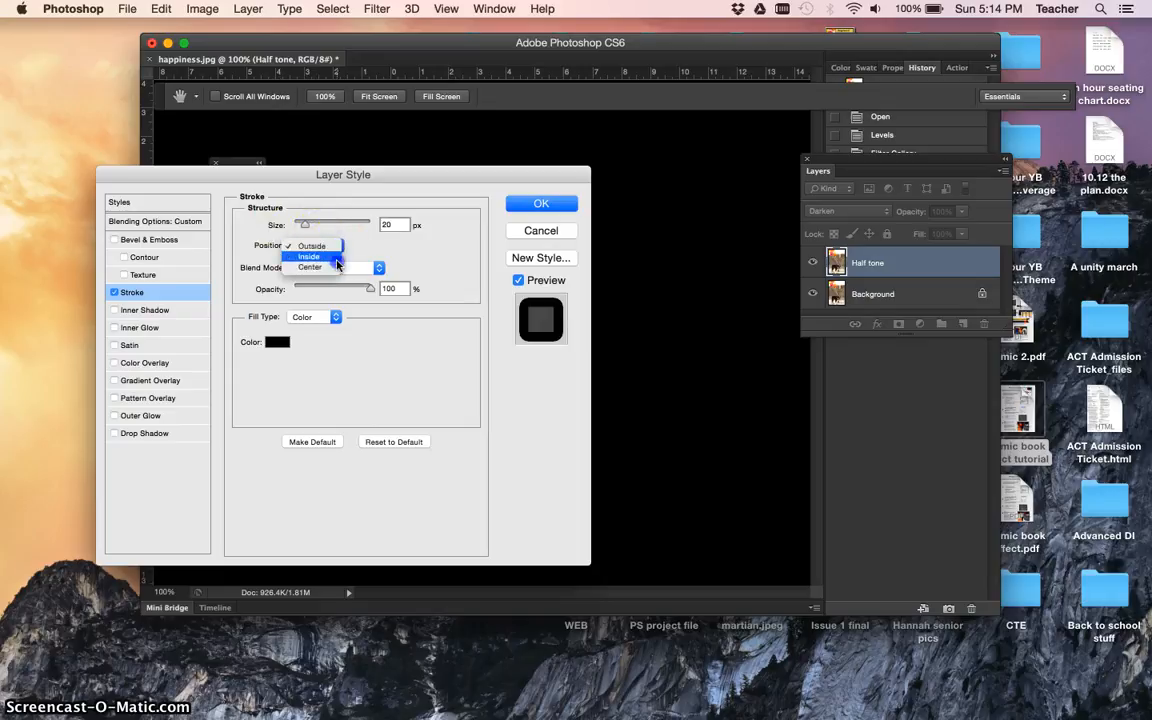
{"action": "left_click", "coordinate": [310, 256]}
{"action": "left_click_drag", "start_coordinate": [300, 175], "coordinate": [781, 103]}
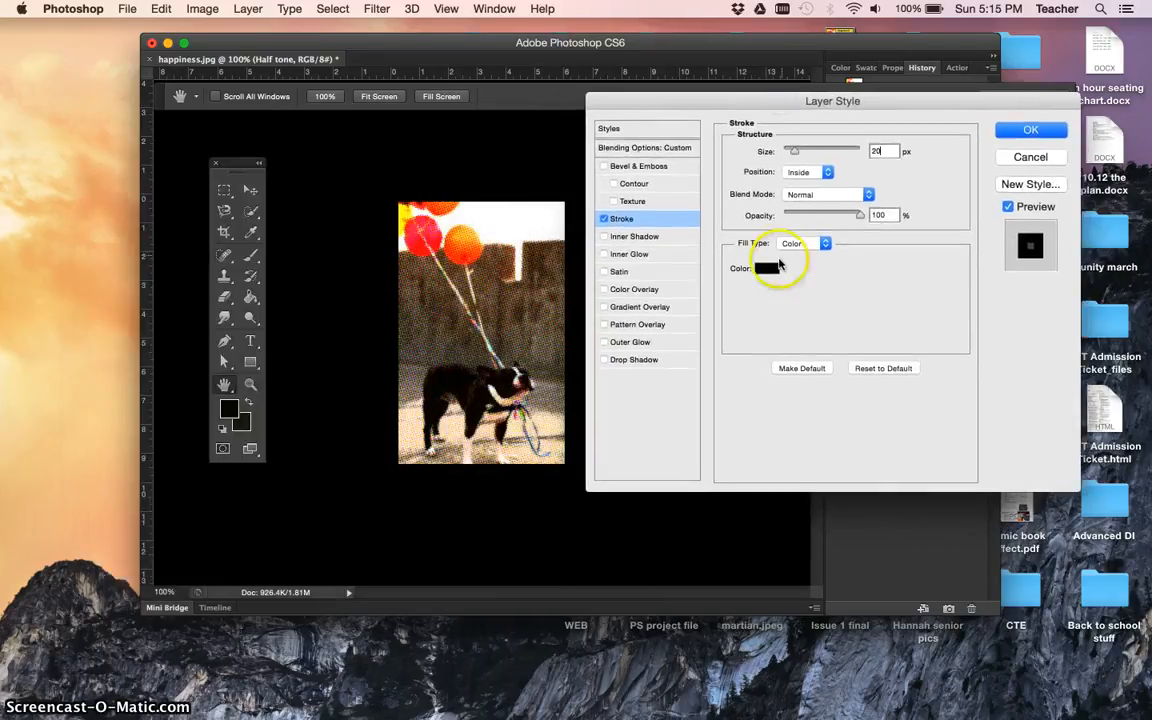
Step: Set the stroke color of the Half tone layer's border to cream F5ECE1
{"action": "left_click", "coordinate": [767, 268]}
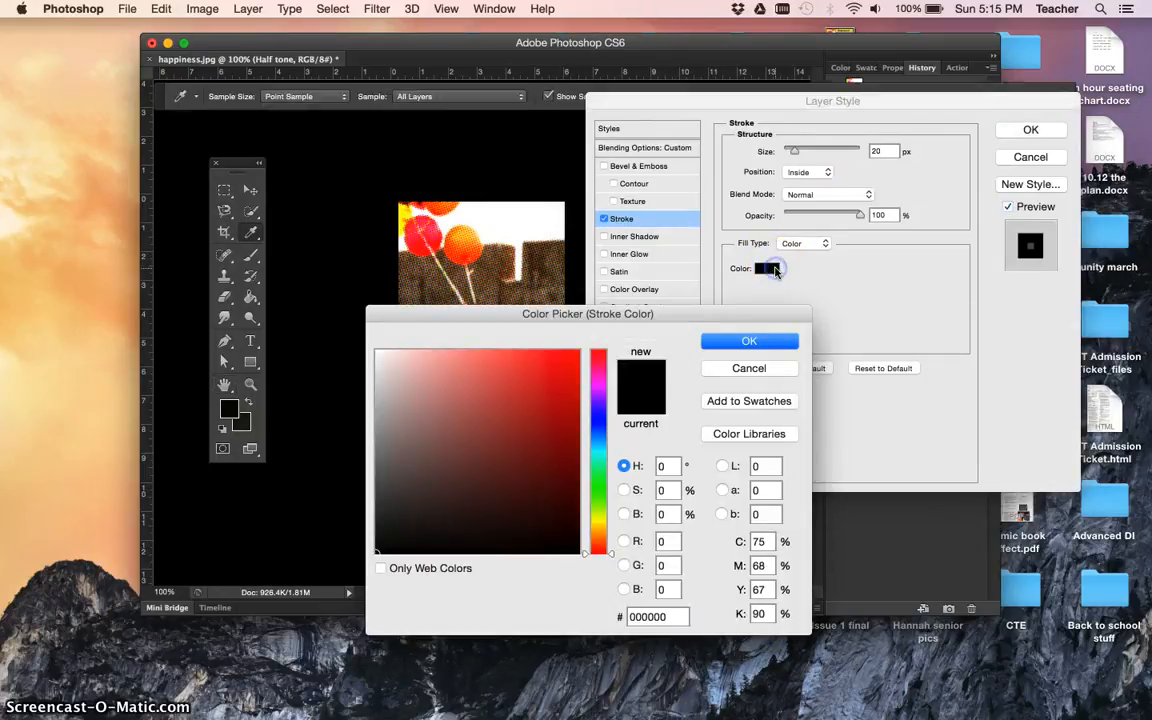
{"action": "left_click_drag", "start_coordinate": [699, 315], "coordinate": [884, 73]}
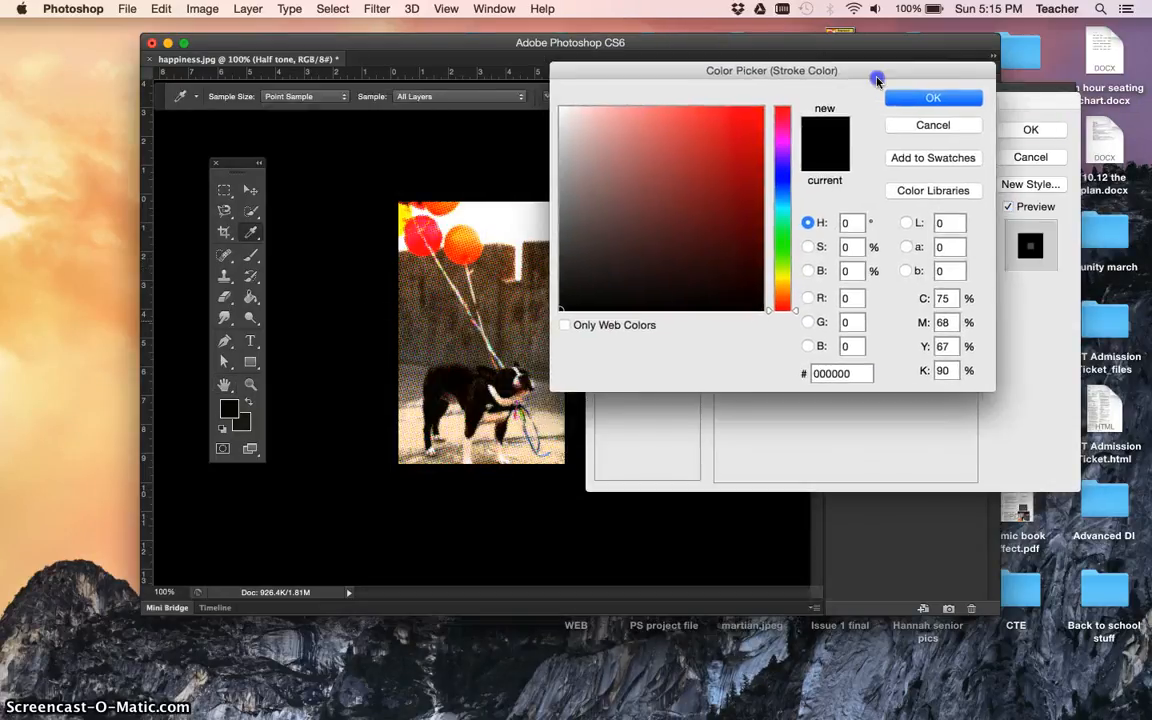
{"action": "left_click", "coordinate": [851, 373]}
{"action": "left_click_drag", "start_coordinate": [851, 373], "coordinate": [703, 364]}
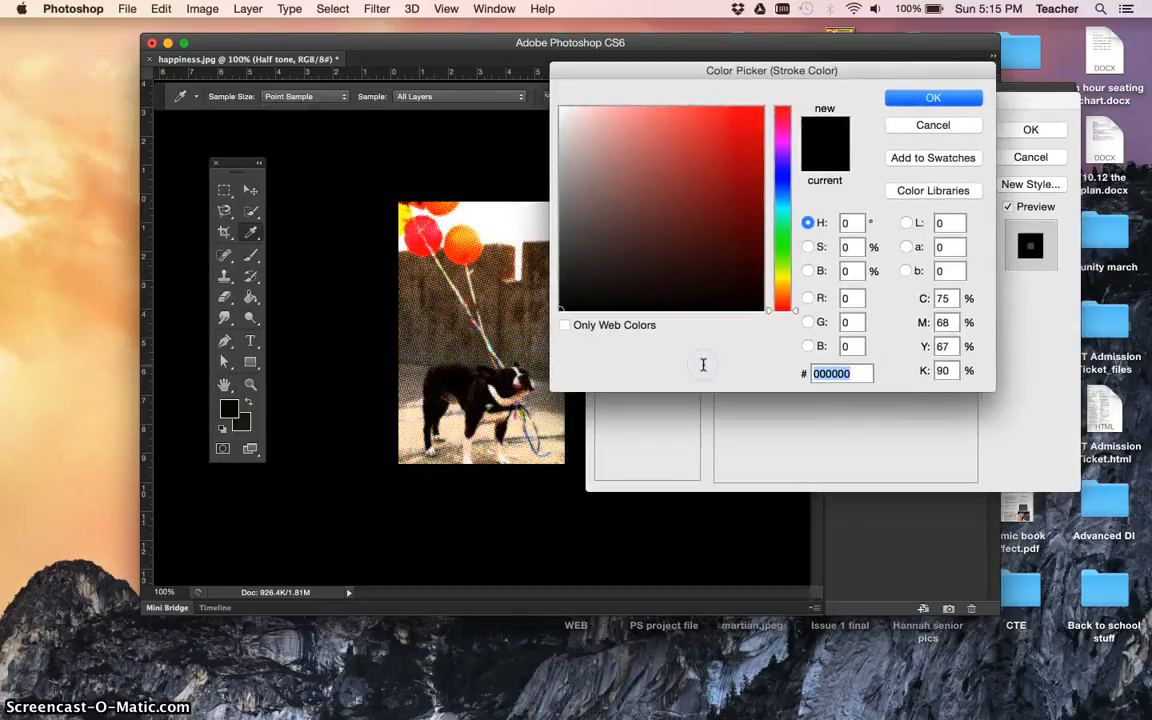
{"action": "type", "text": "F"}
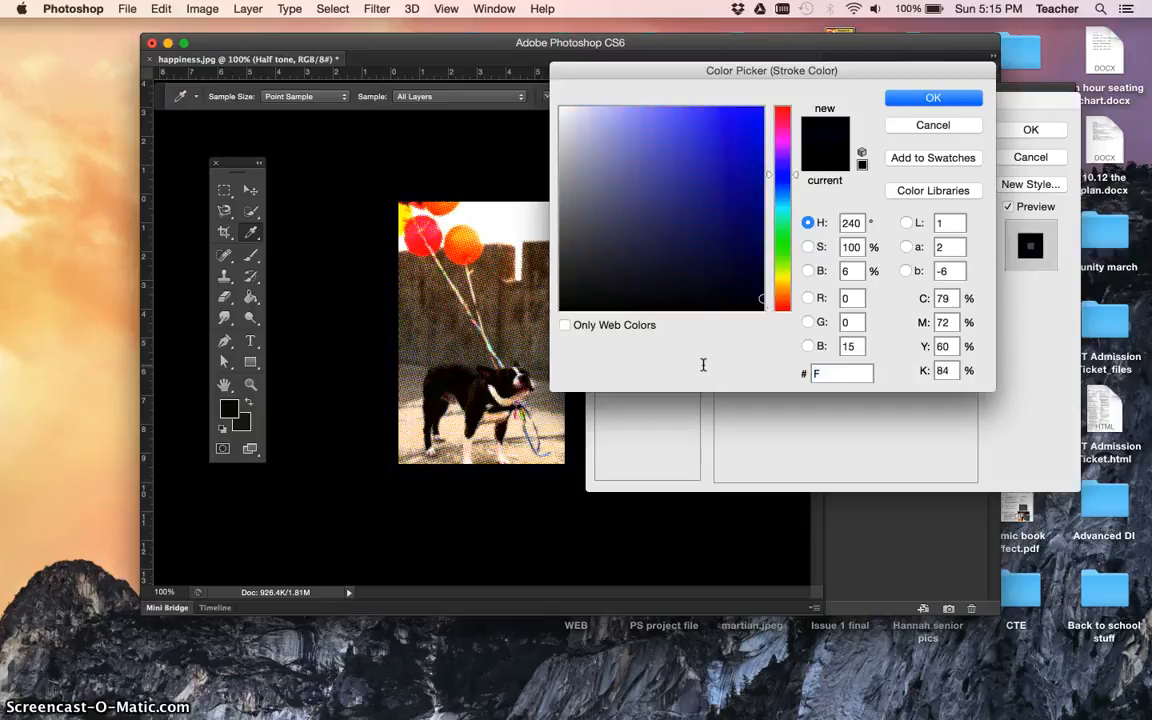
{"action": "type", "text": "5E"}
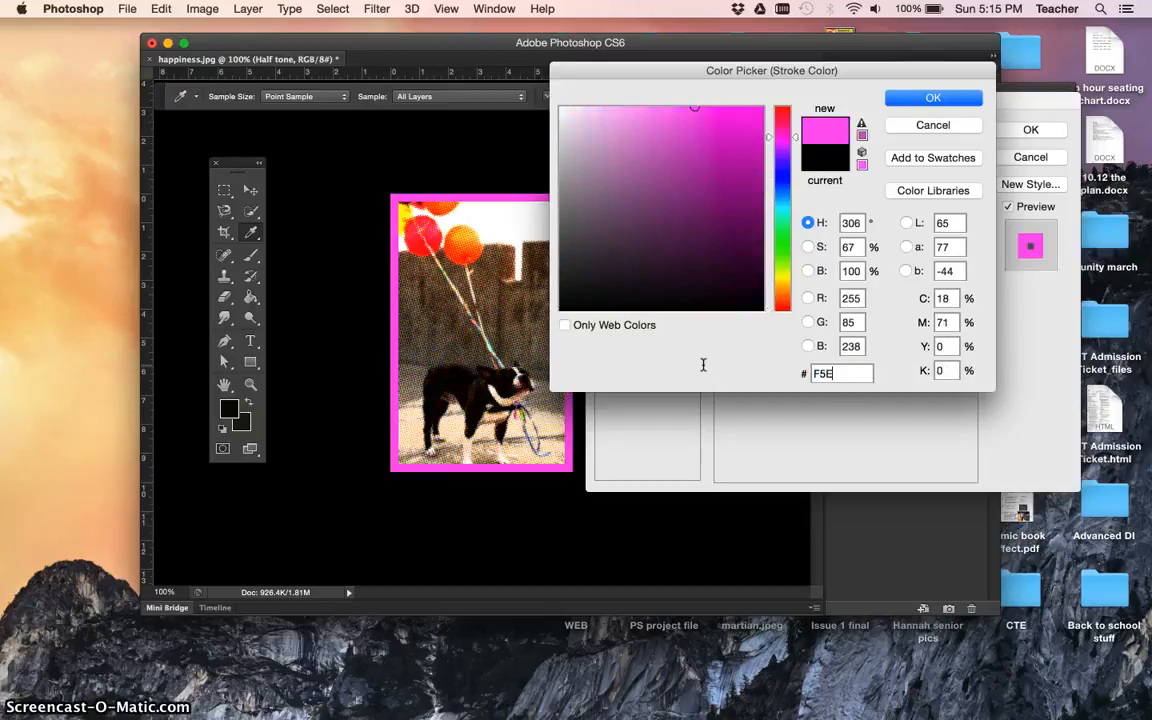
{"action": "type", "text": "CE1"}
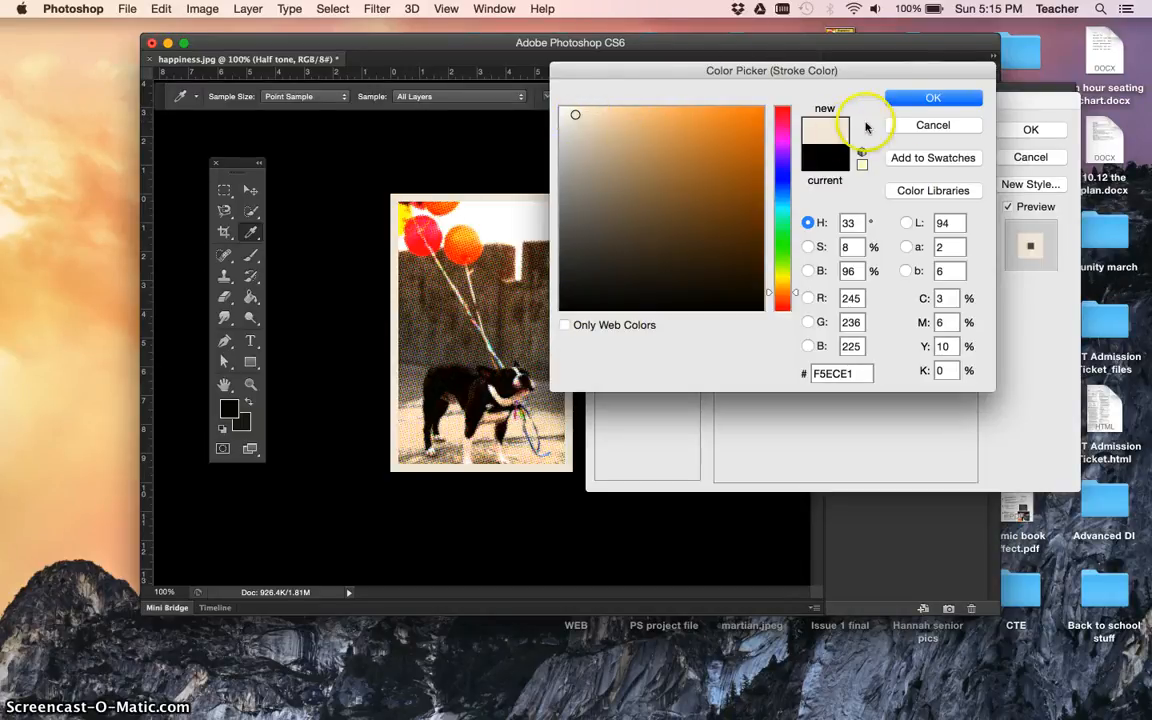
{"action": "left_click", "coordinate": [912, 100]}
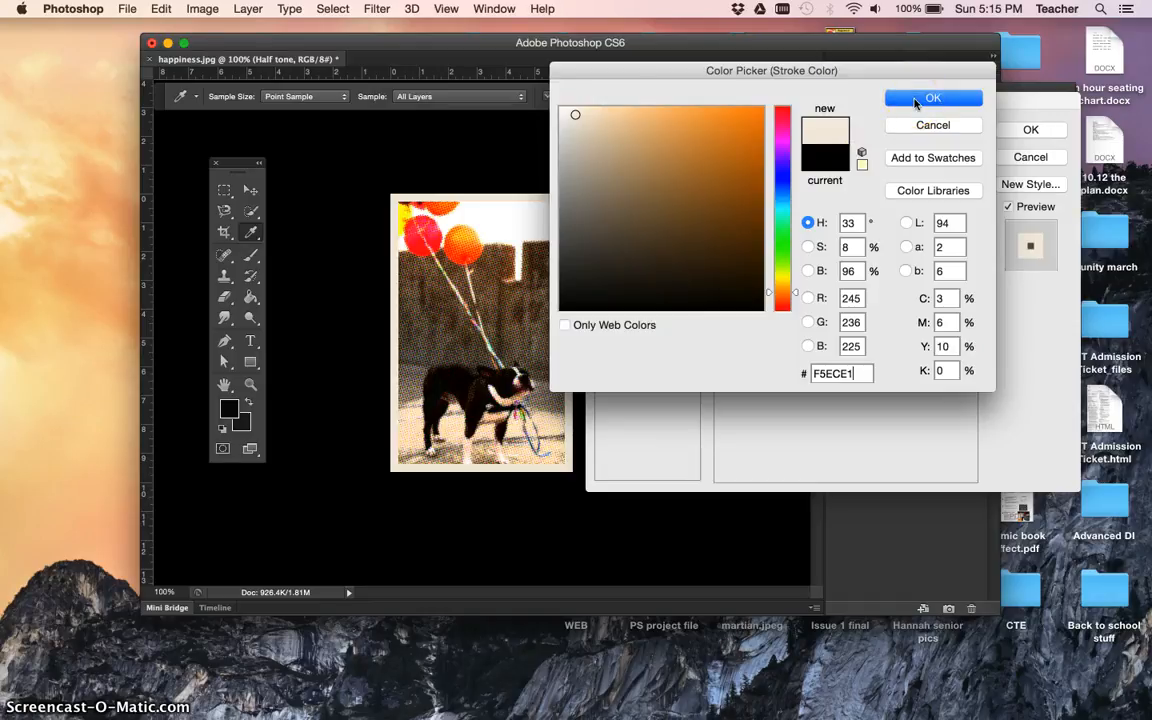
{"action": "left_click", "coordinate": [866, 370]}
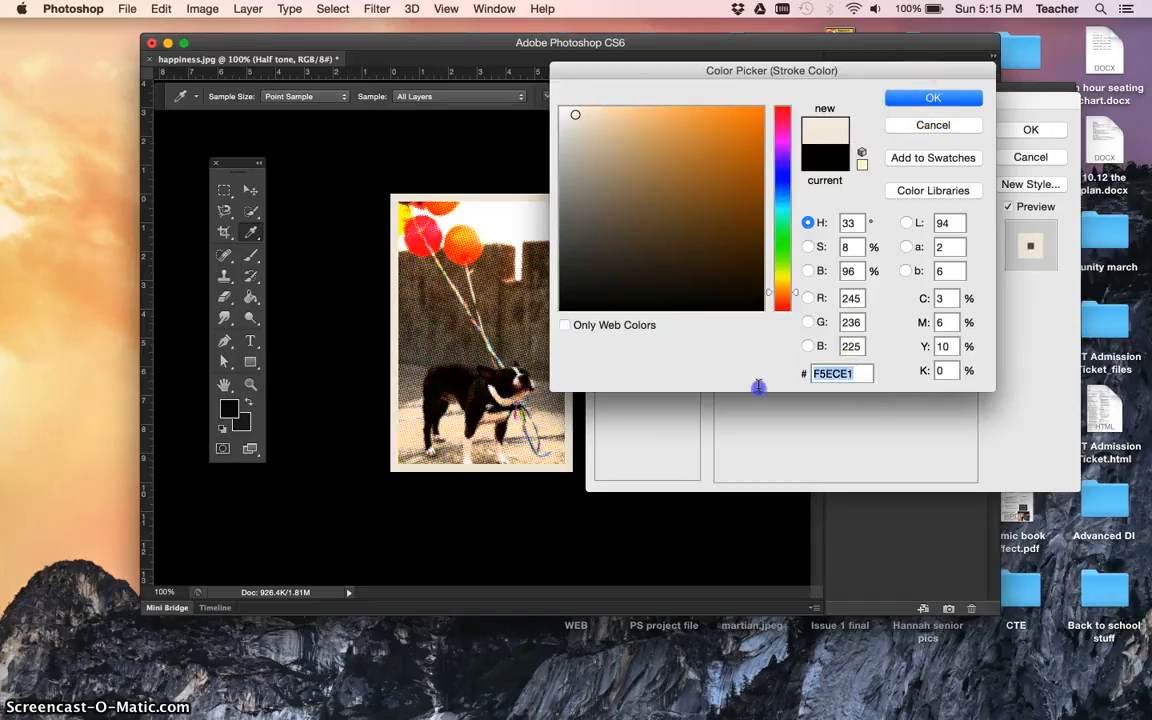
{"action": "left_click", "coordinate": [936, 191]}
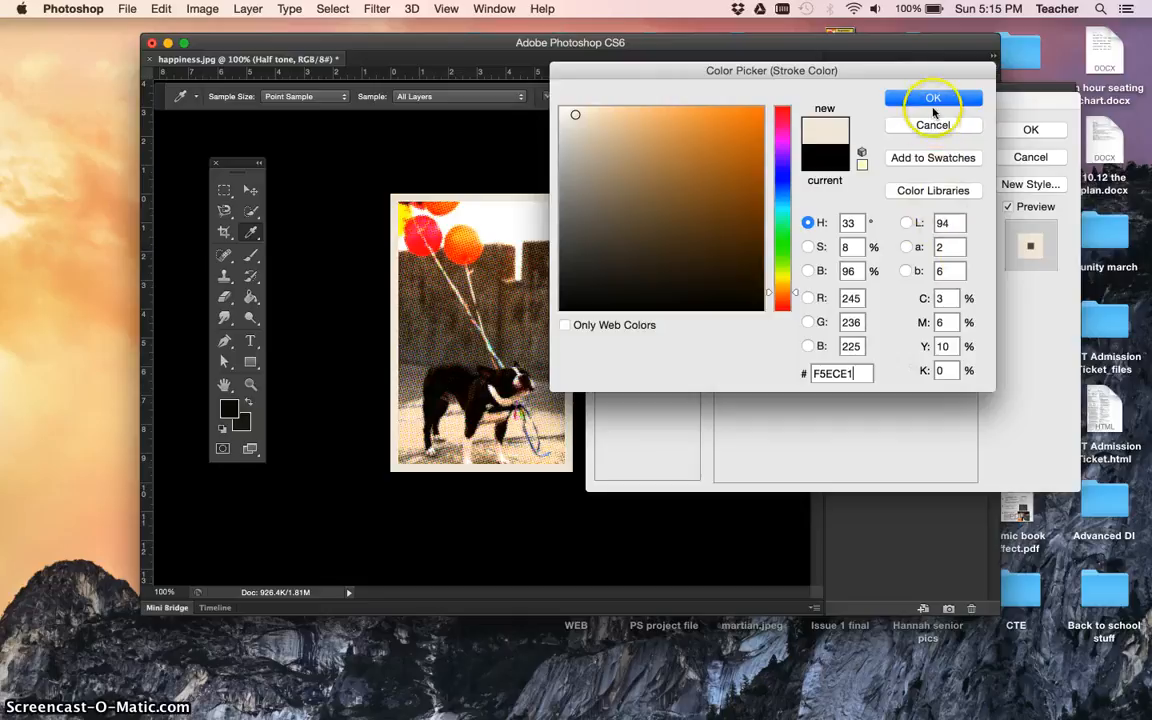
{"action": "left_click", "coordinate": [932, 99]}
{"action": "left_click", "coordinate": [399, 230]}
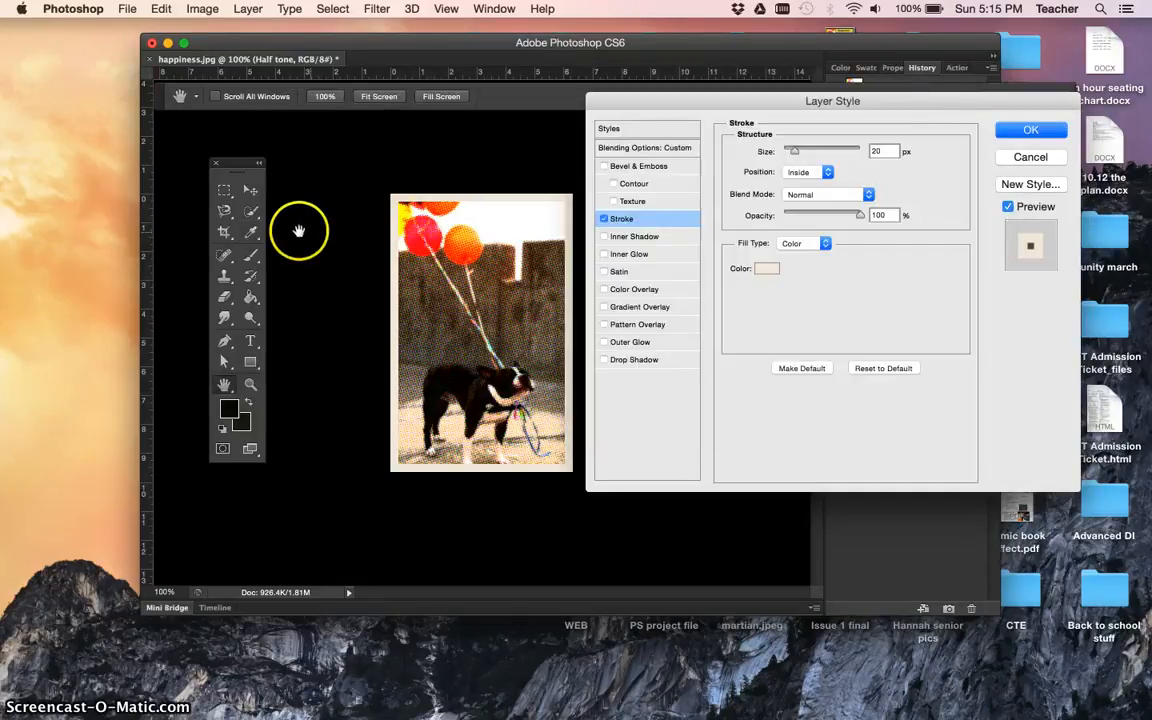
{"action": "left_click", "coordinate": [253, 233]}
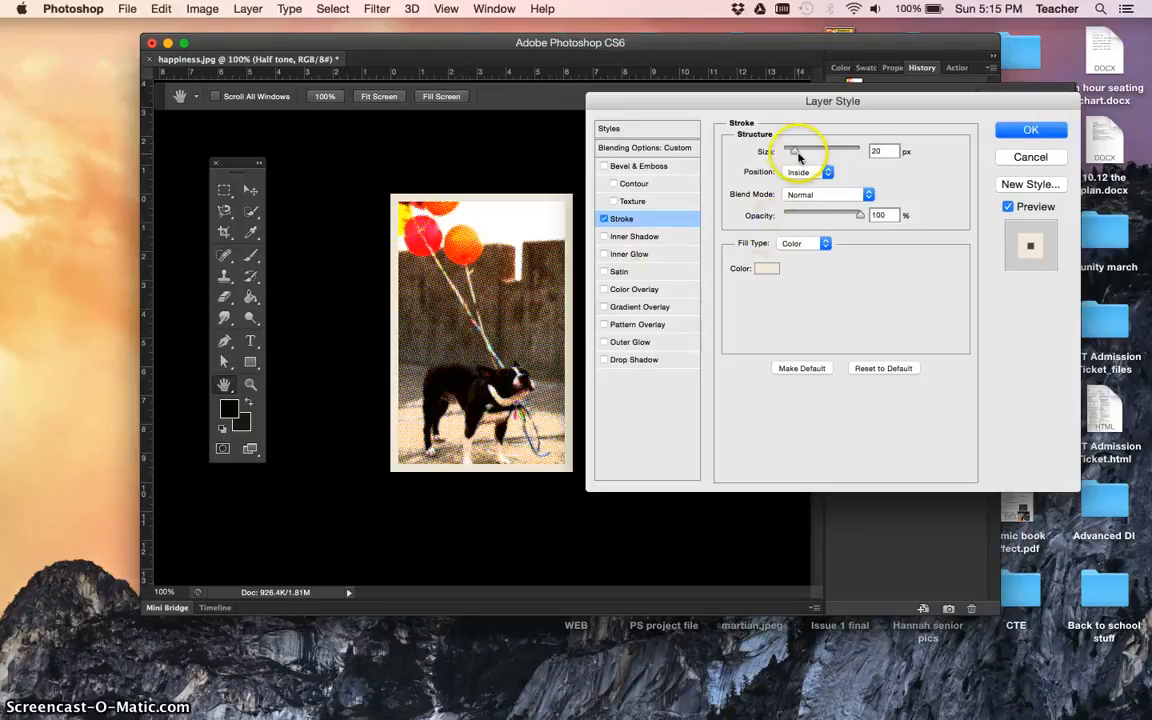
Step: Set the border stroke size to 20 px and apply the layer style
{"action": "mouse_move", "coordinate": [795, 155]}
{"action": "left_mouse_down"}
{"action": "mouse_move", "coordinate": [810, 156]}
{"action": "mouse_move", "coordinate": [796, 157]}
{"action": "left_mouse_up"}
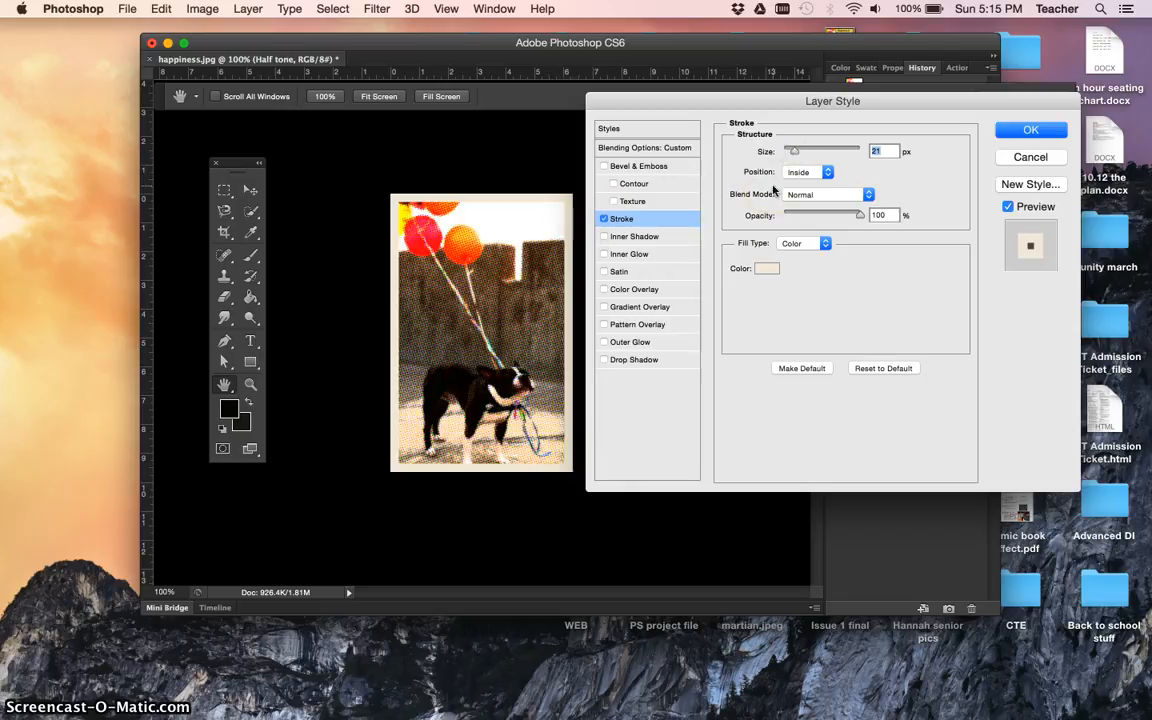
{"action": "type", "text": "20"}
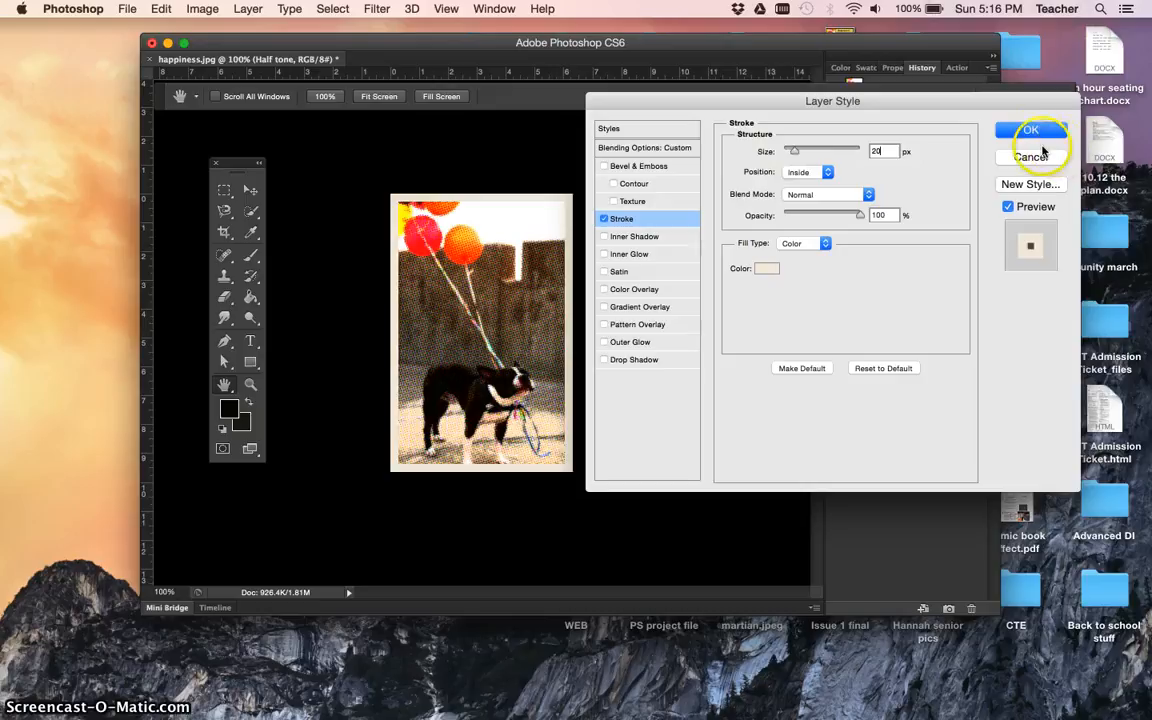
{"action": "left_click", "coordinate": [1034, 131]}
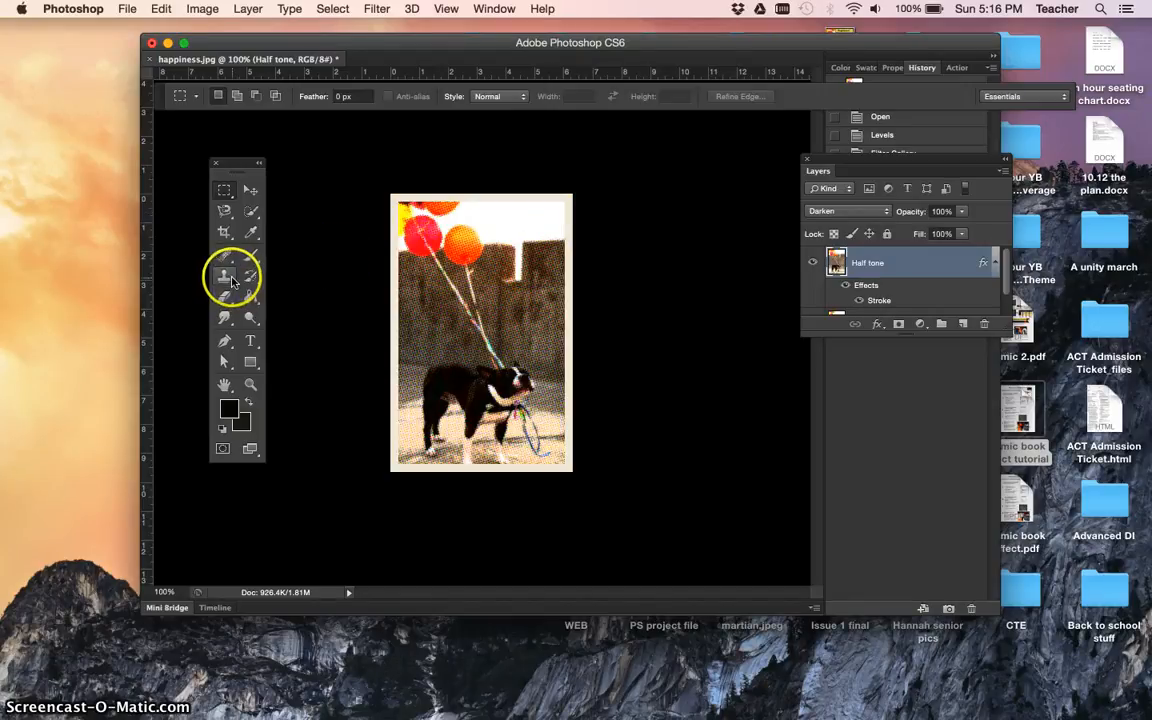
Step: Draw a rectangle shape about 256 by 52 px in the photo's upper right corner, inside the cream border
{"action": "left_click", "coordinate": [251, 362]}
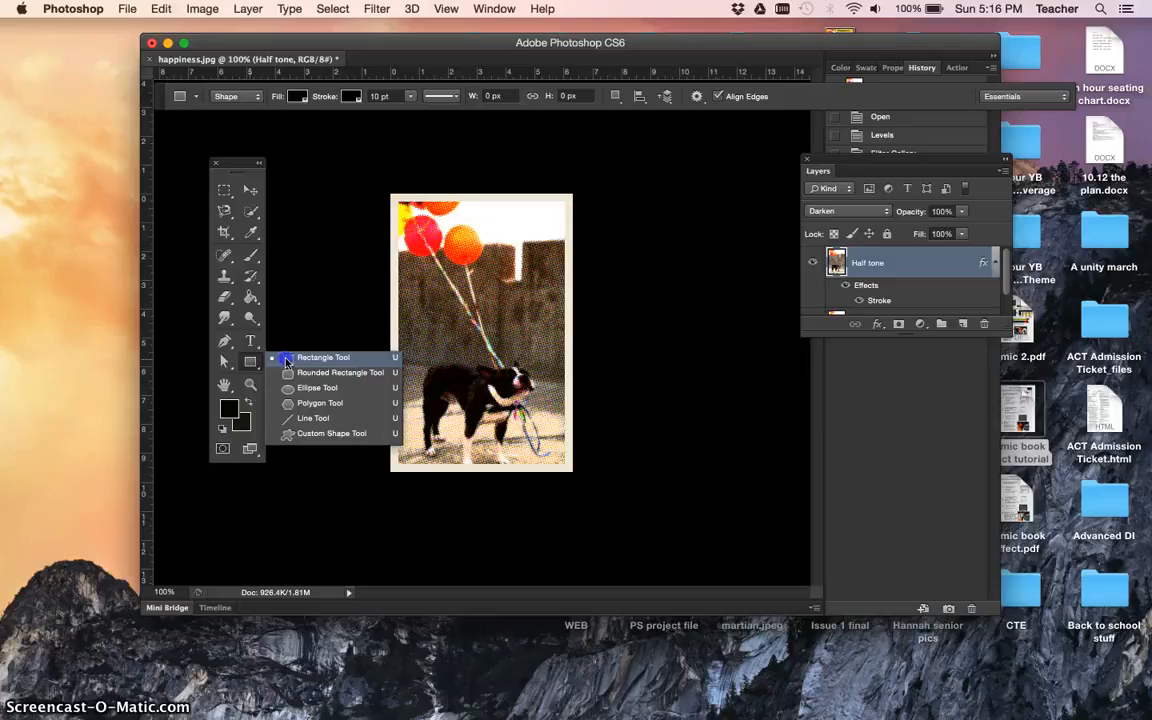
{"action": "left_click", "coordinate": [287, 358]}
{"action": "left_click", "coordinate": [251, 362]}
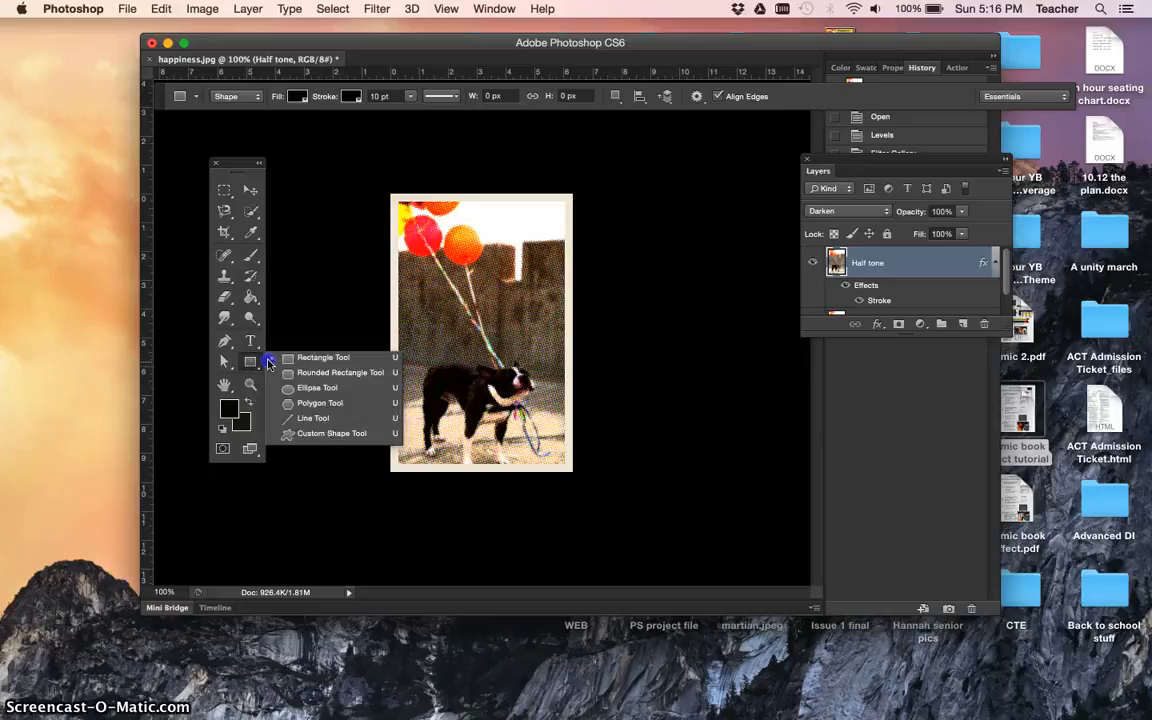
{"action": "left_click", "coordinate": [285, 358]}
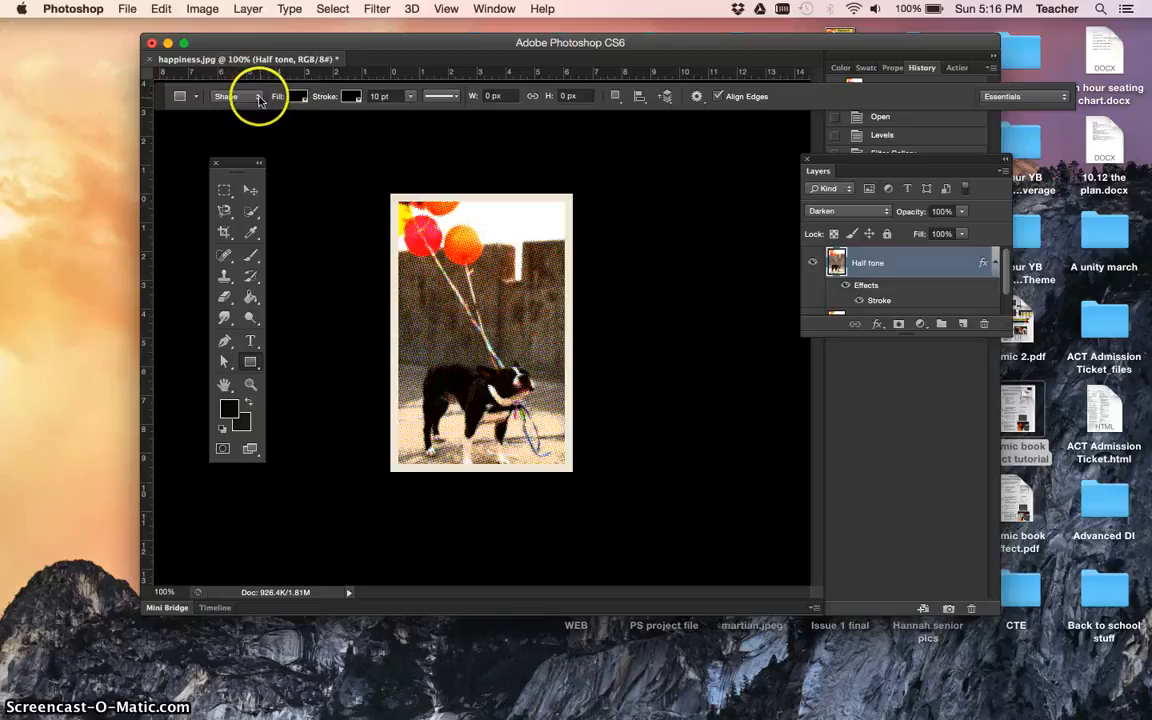
{"action": "left_click", "coordinate": [258, 99]}
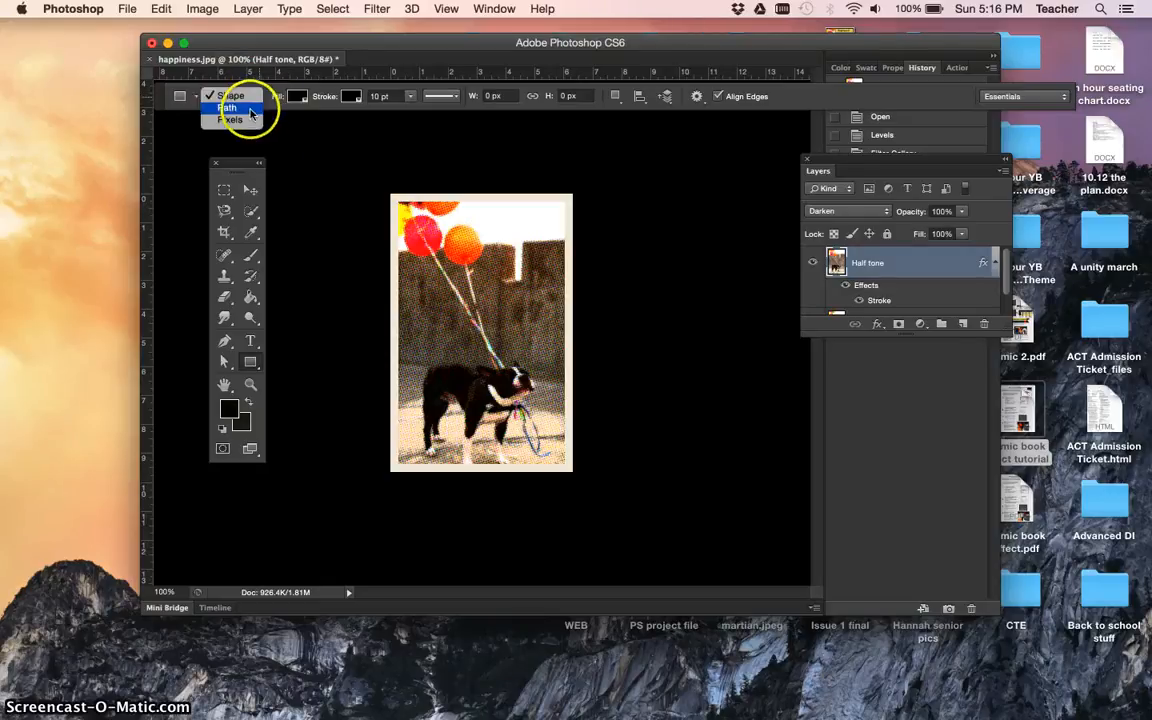
{"action": "left_click", "coordinate": [461, 207]}
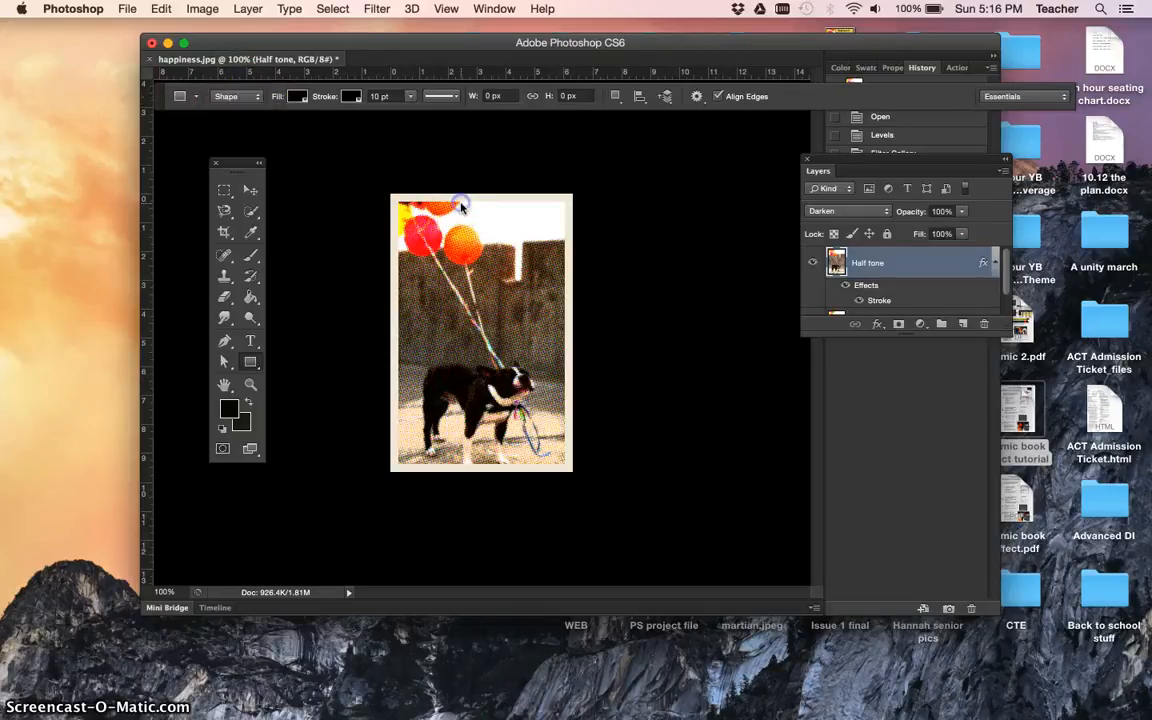
{"action": "mouse_move", "coordinate": [461, 204]}
{"action": "left_mouse_down"}
{"action": "mouse_move", "coordinate": [489, 224]}
{"action": "mouse_move", "coordinate": [563, 223]}
{"action": "left_mouse_up"}
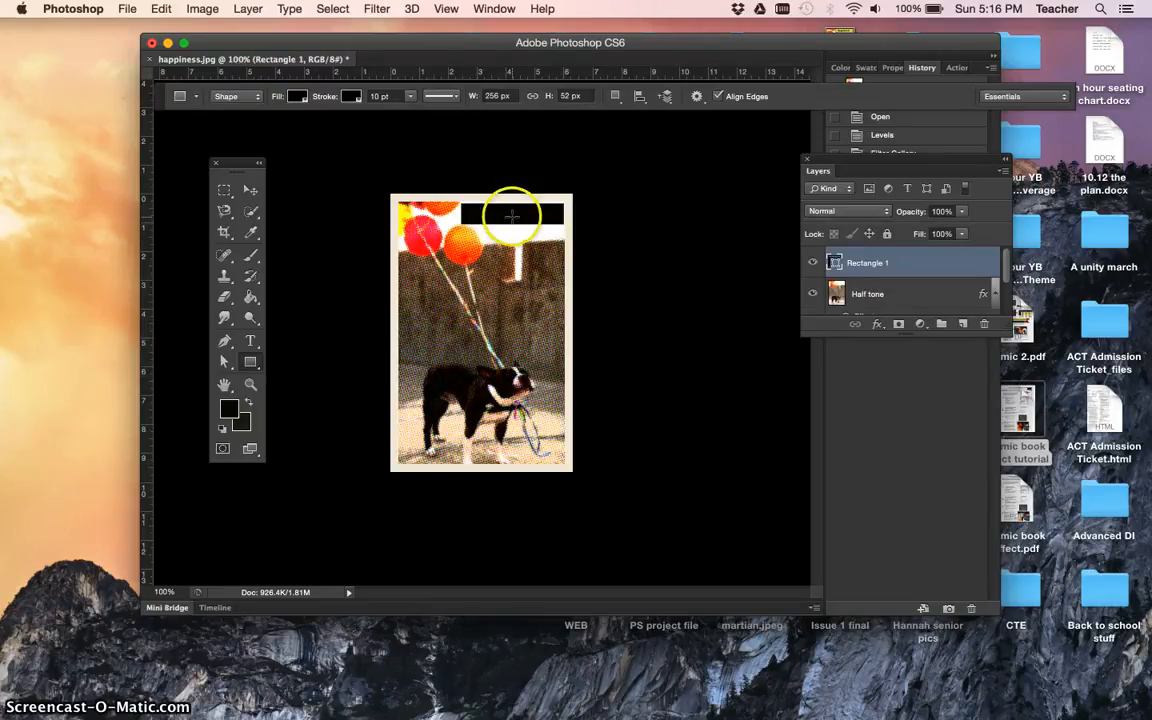
Step: Try a Pastel Red Orange fill on the caption rectangle
{"action": "left_click", "coordinate": [298, 97]}
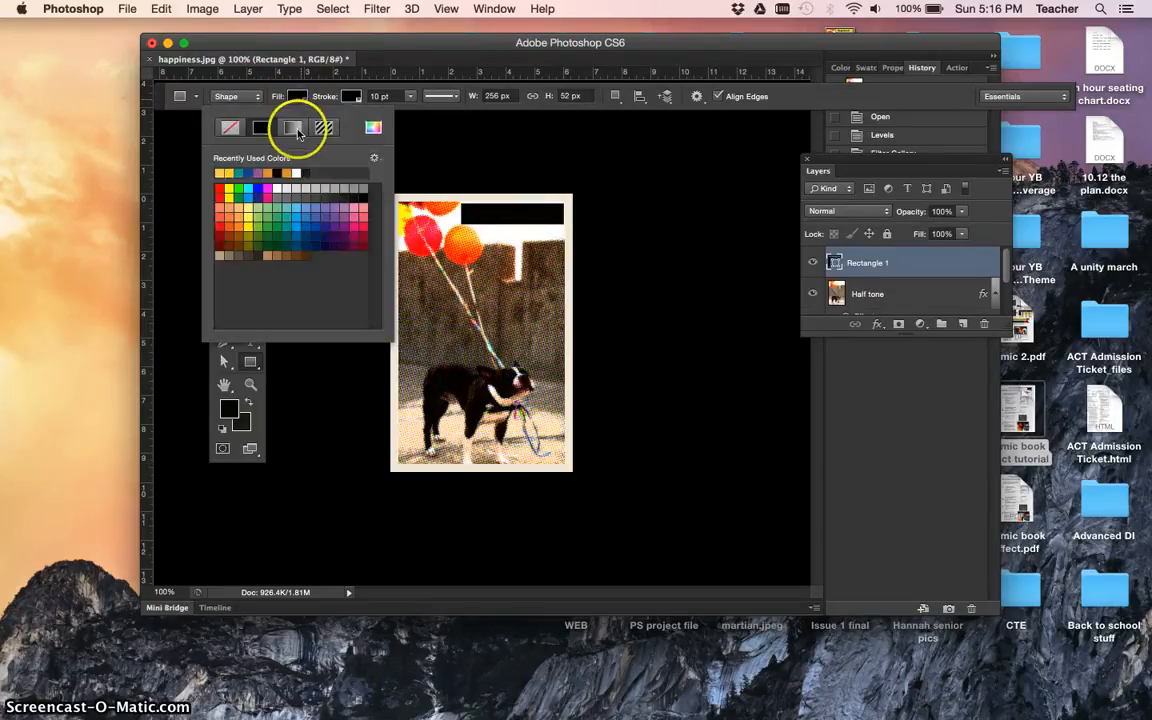
{"action": "left_click", "coordinate": [230, 207]}
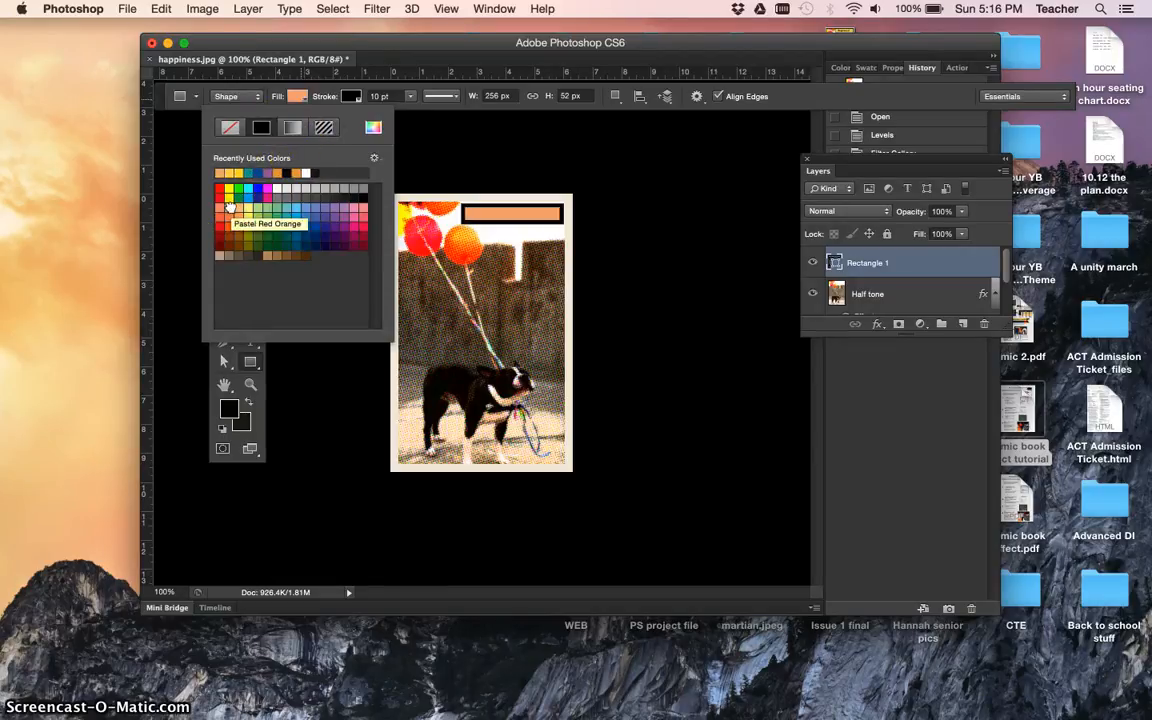
{"action": "left_click", "coordinate": [314, 383]}
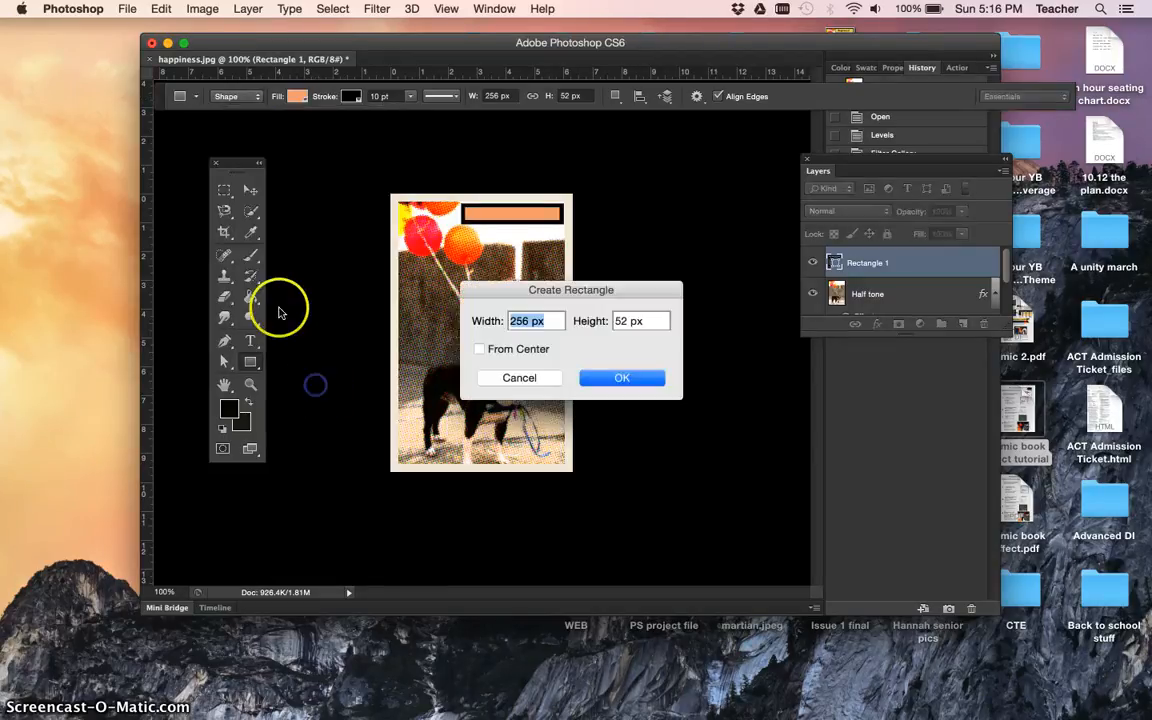
{"action": "left_click", "coordinate": [519, 379]}
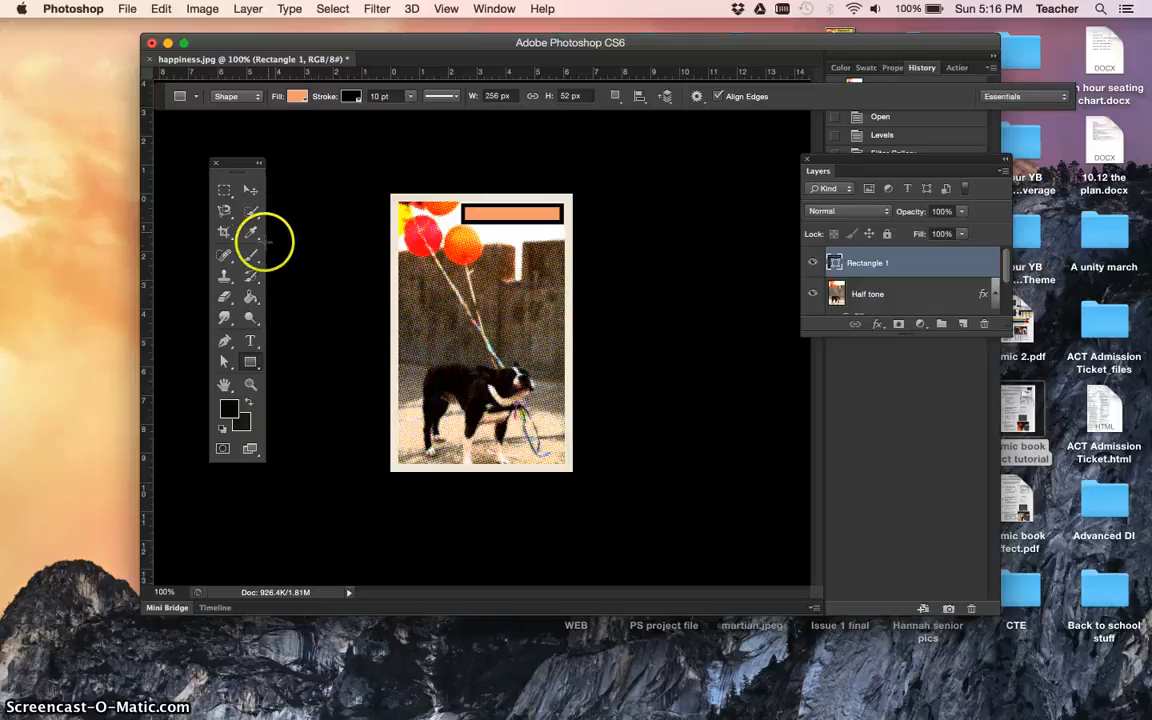
Step: Sample the red balloon's color and try it as the rectangle's fill, then fill the rectangle with a recently used orange
{"action": "left_click", "coordinate": [251, 232]}
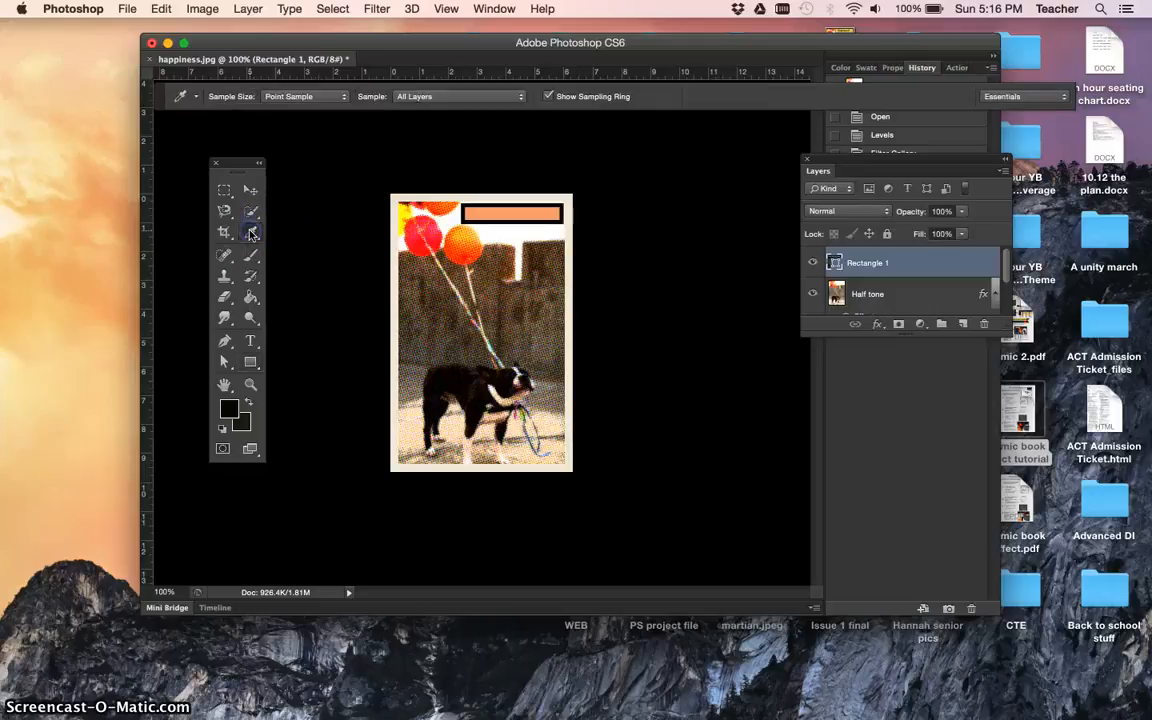
{"action": "left_click", "coordinate": [431, 229]}
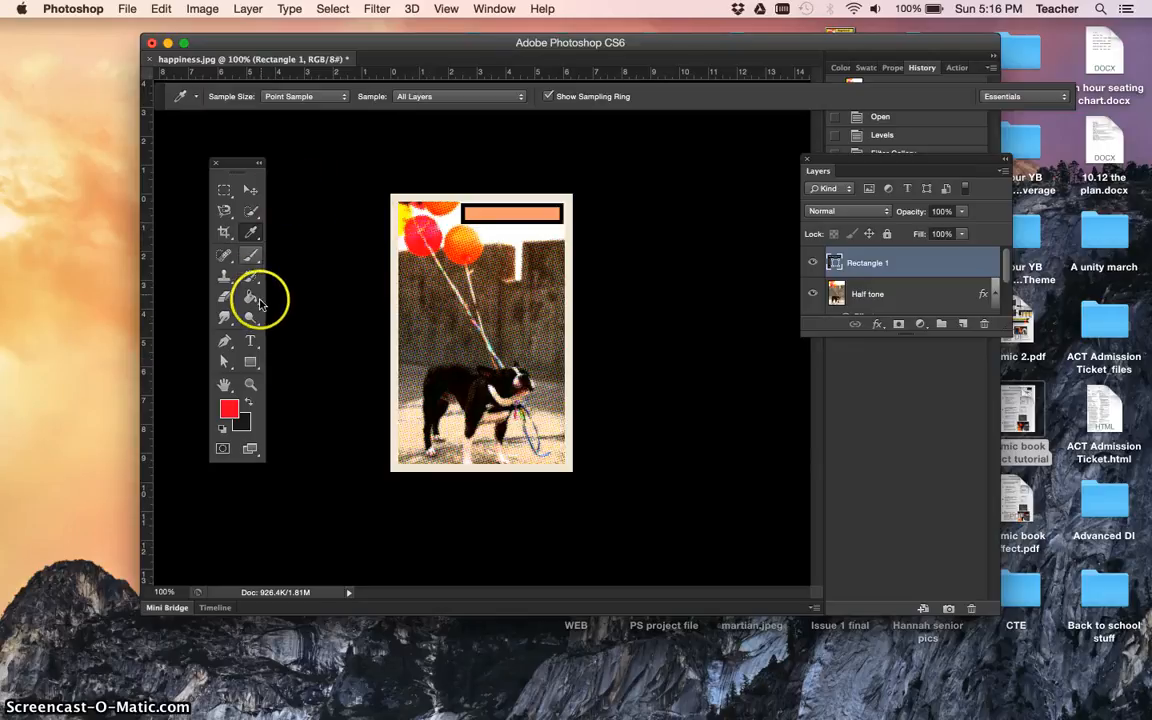
{"action": "left_click", "coordinate": [250, 363]}
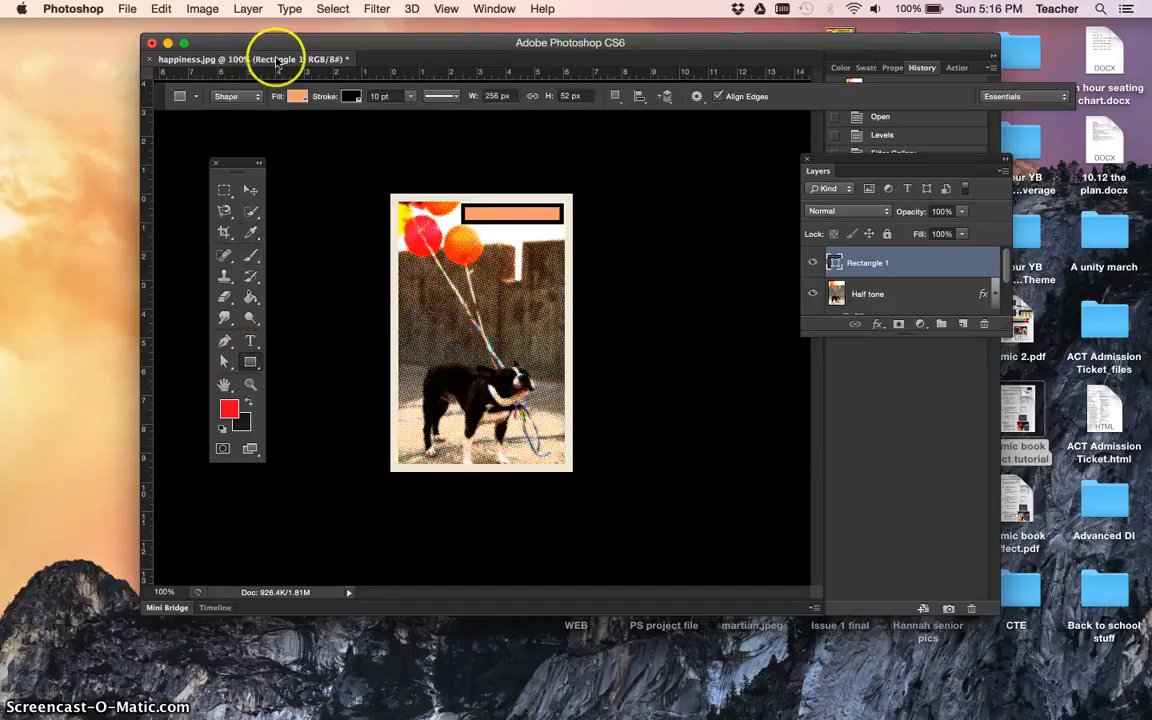
{"action": "left_click", "coordinate": [300, 96]}
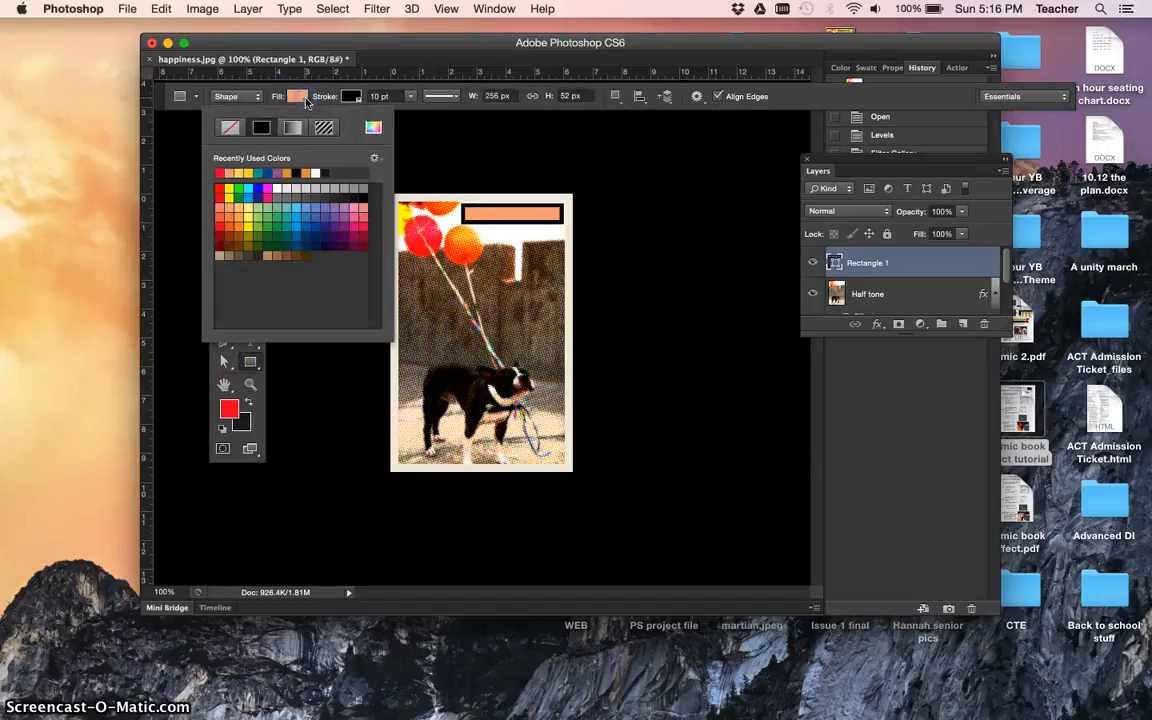
{"action": "left_click", "coordinate": [219, 173]}
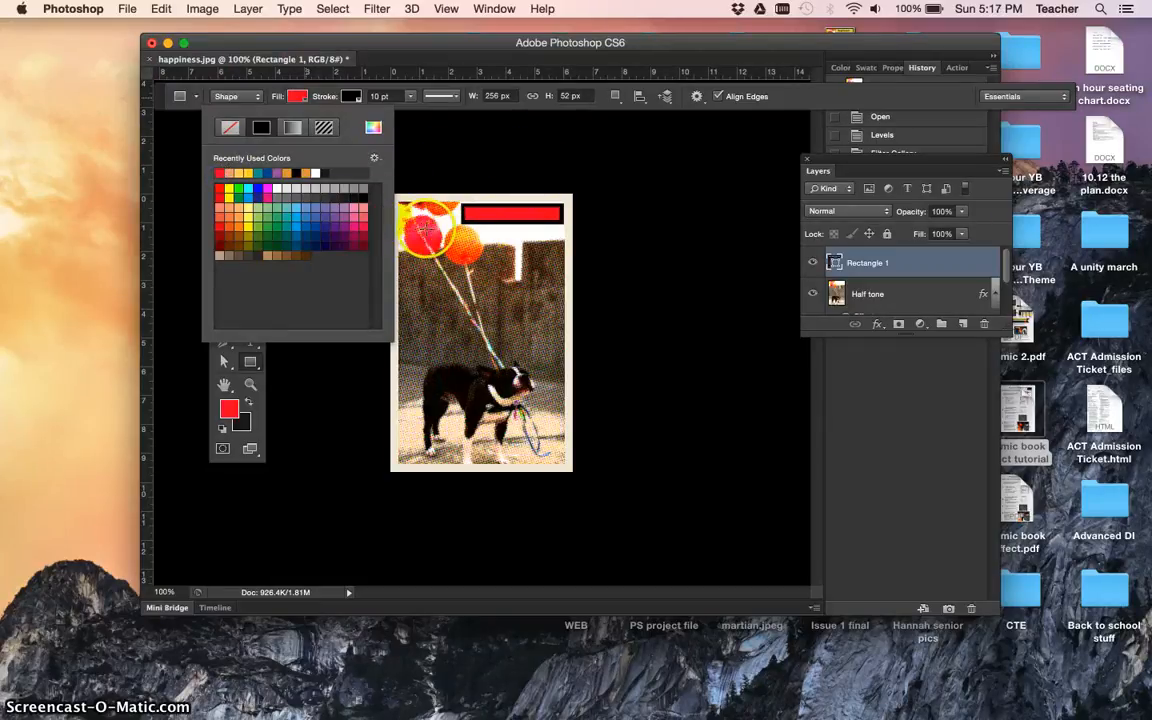
{"action": "left_click", "coordinate": [294, 172]}
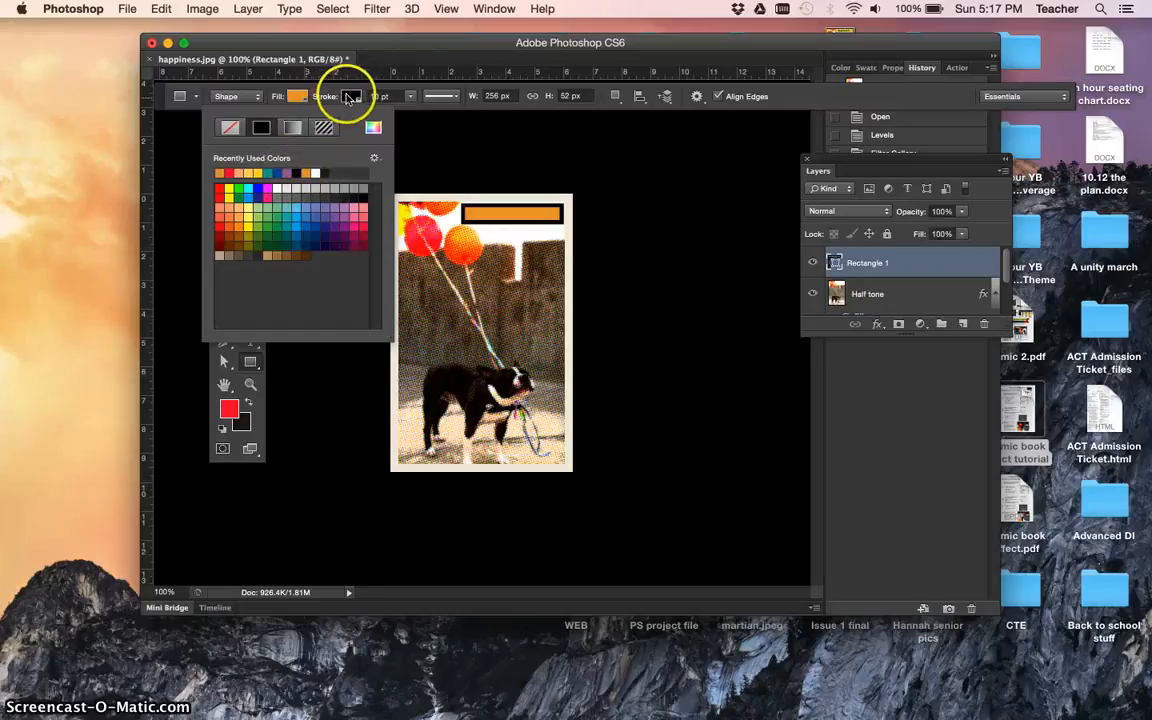
Step: Set the caption rectangle's black stroke width to 3 pt
{"action": "left_click", "coordinate": [349, 96]}
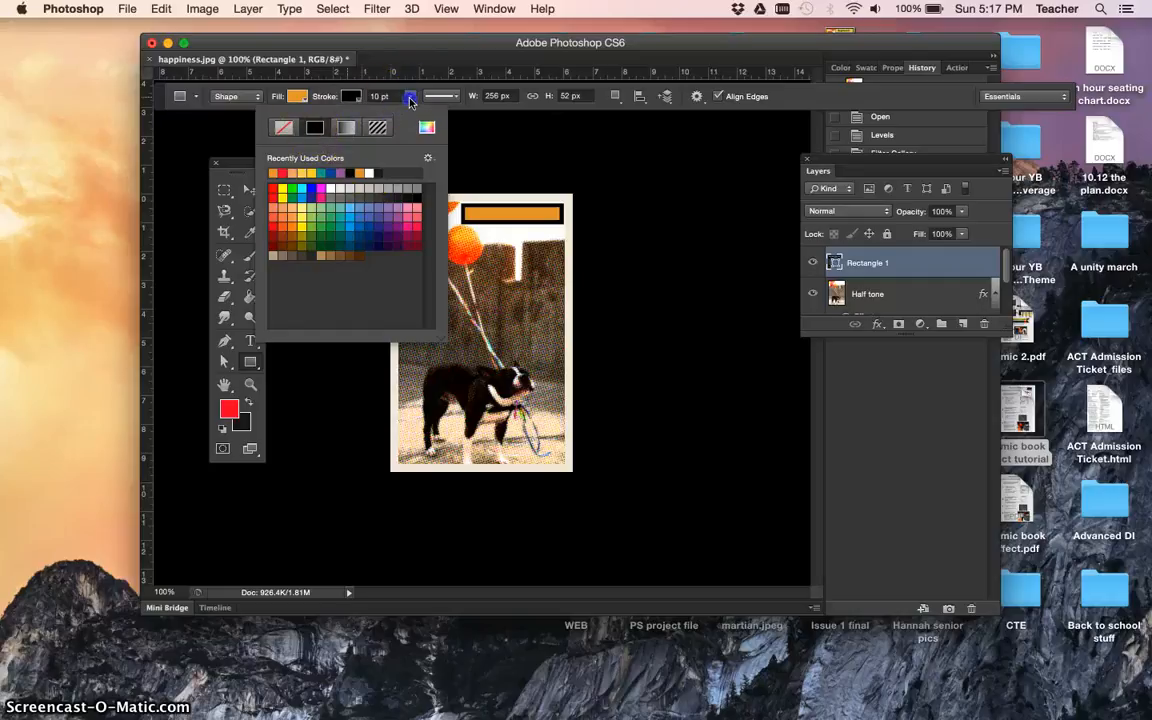
{"action": "left_click", "coordinate": [409, 99]}
{"action": "left_click_drag", "start_coordinate": [398, 116], "coordinate": [395, 116]}
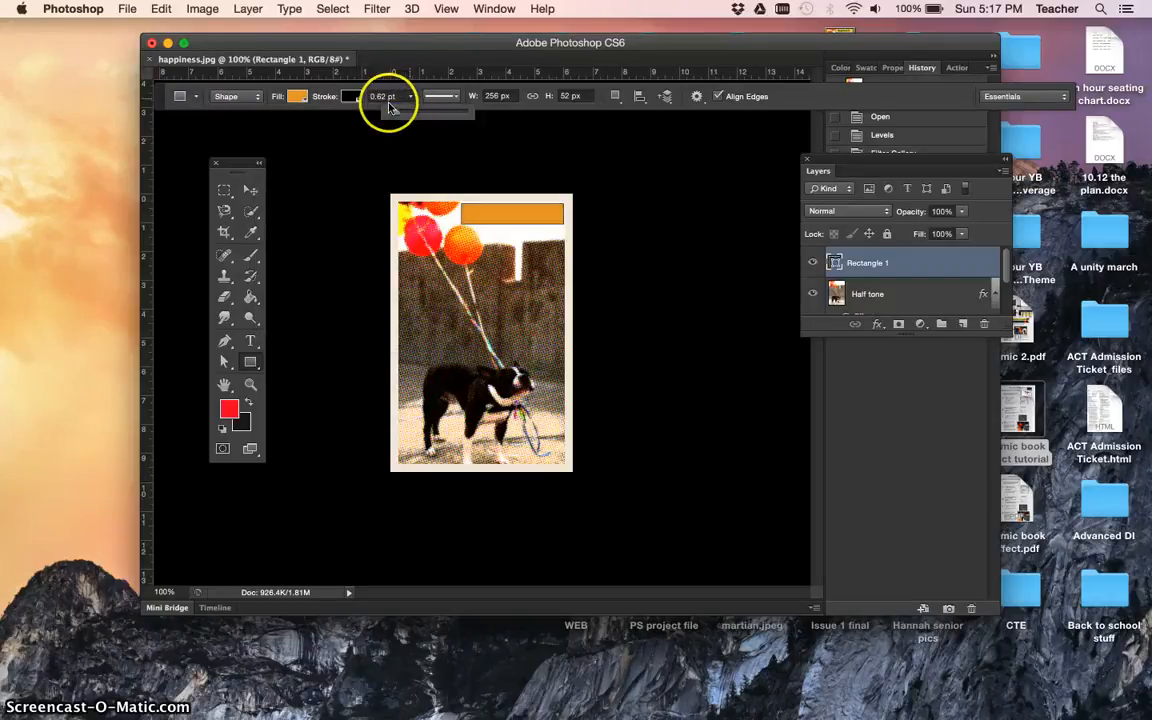
{"action": "left_click", "coordinate": [386, 96]}
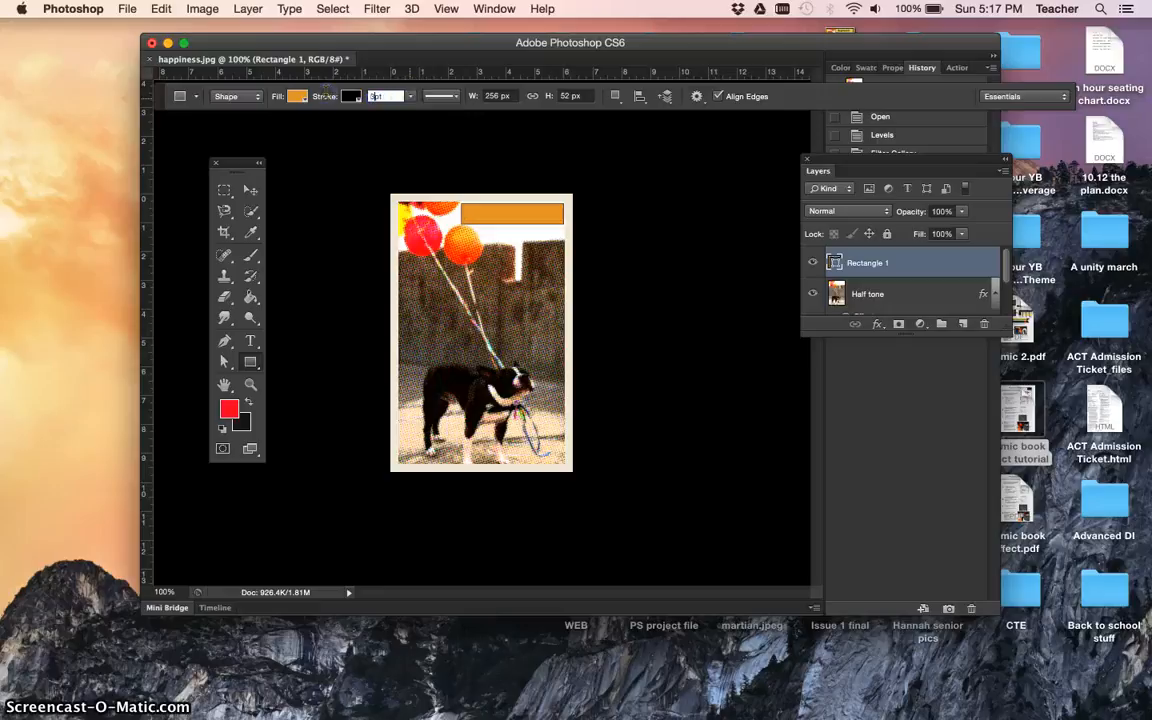
{"action": "left_click", "coordinate": [412, 96]}
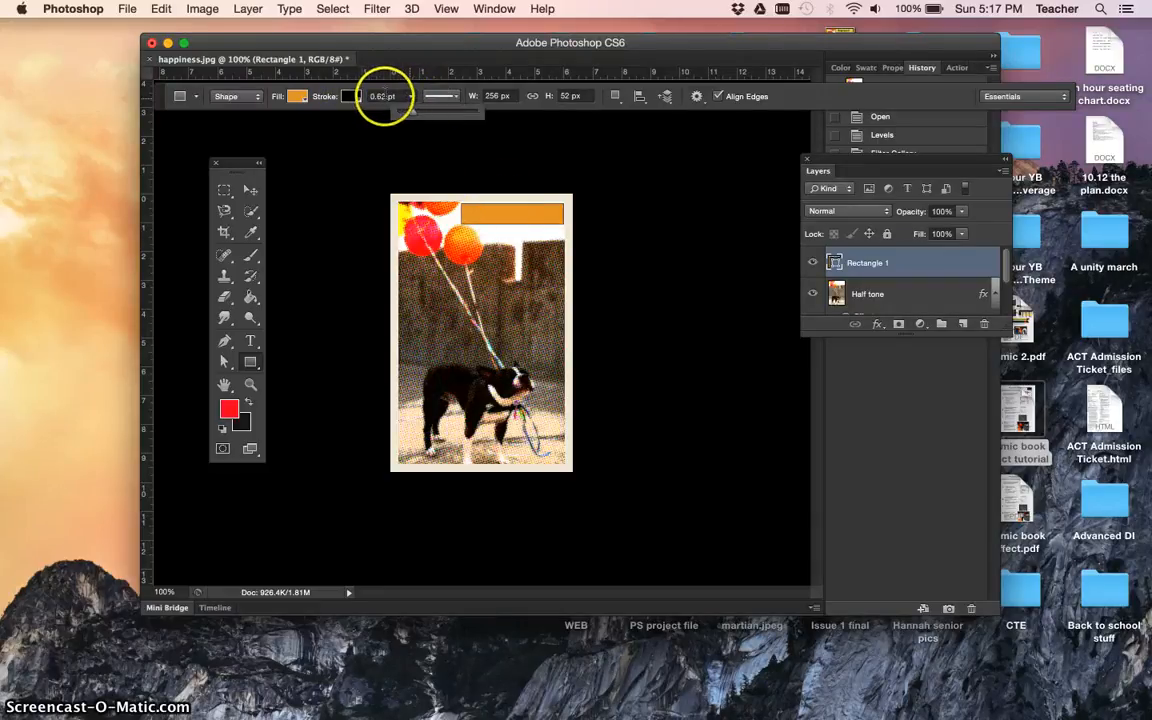
{"action": "left_click", "coordinate": [386, 96]}
{"action": "type", "text": "3"}
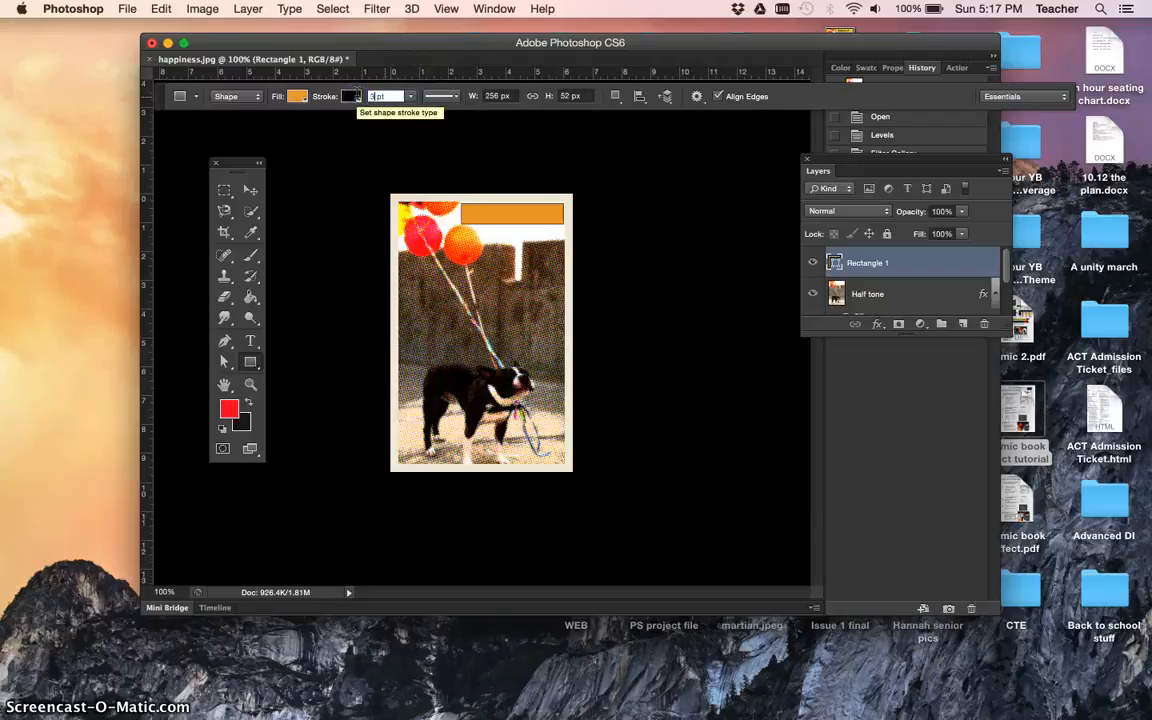
{"action": "key", "text": "Return"}
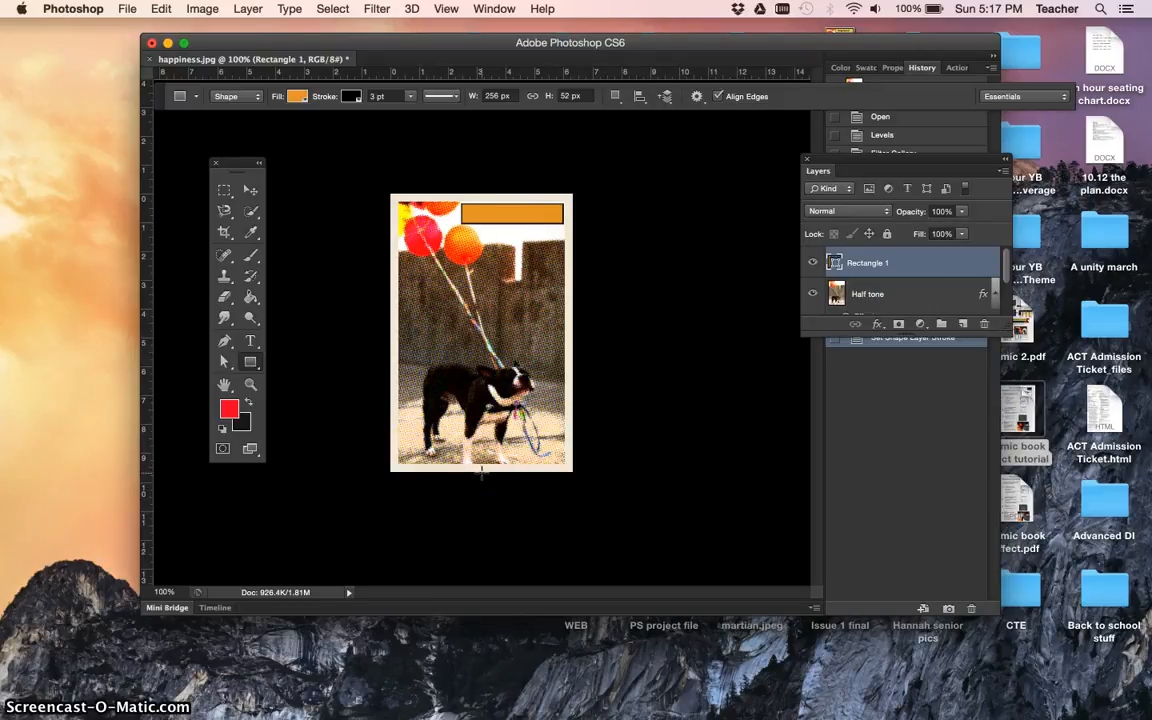
Step: Start a horizontal text area inside the orange caption rectangle
{"action": "key", "text": "super+plus"}
{"action": "scroll", "coordinate": [481, 473], "scroll_direction": "up", "scroll_amount": 10}
{"action": "scroll", "coordinate": [481, 473], "scroll_direction": "down", "scroll_amount": 5}
{"action": "scroll", "coordinate": [481, 473], "scroll_direction": "left", "scroll_amount": 2}
{"action": "scroll", "coordinate": [481, 473], "scroll_direction": "up", "scroll_amount": 1}
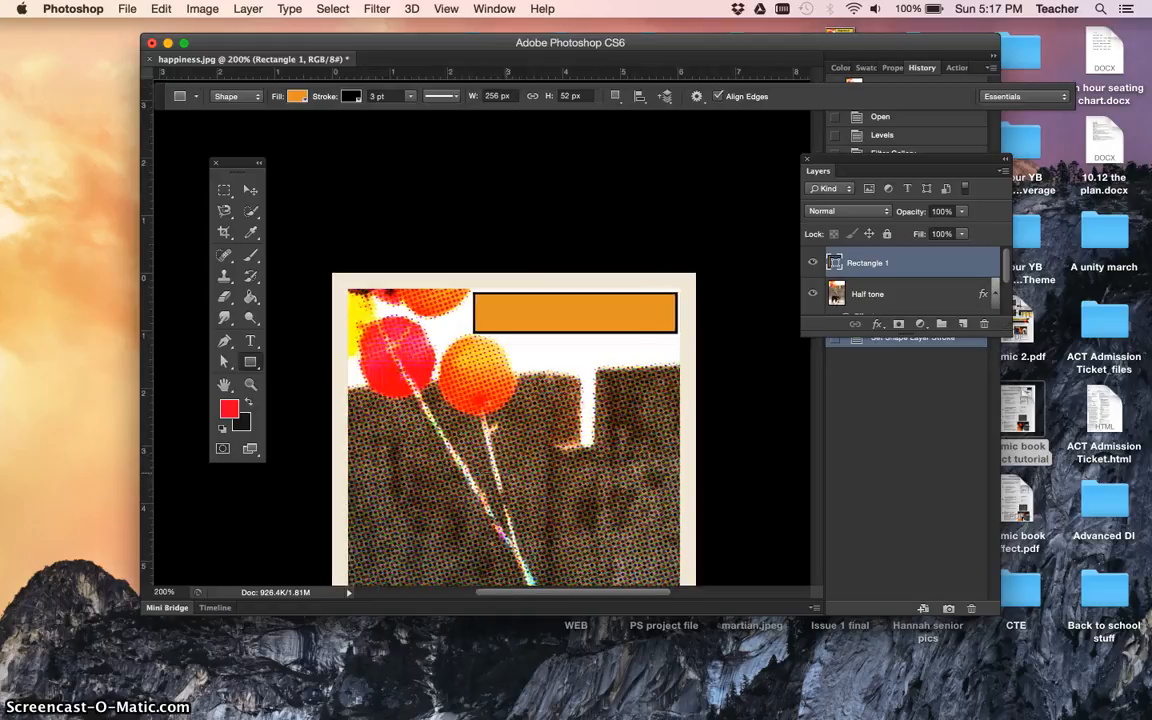
{"action": "scroll", "coordinate": [556, 578], "scroll_direction": "down", "scroll_amount": 2}
{"action": "scroll", "coordinate": [556, 578], "scroll_direction": "right", "scroll_amount": 1}
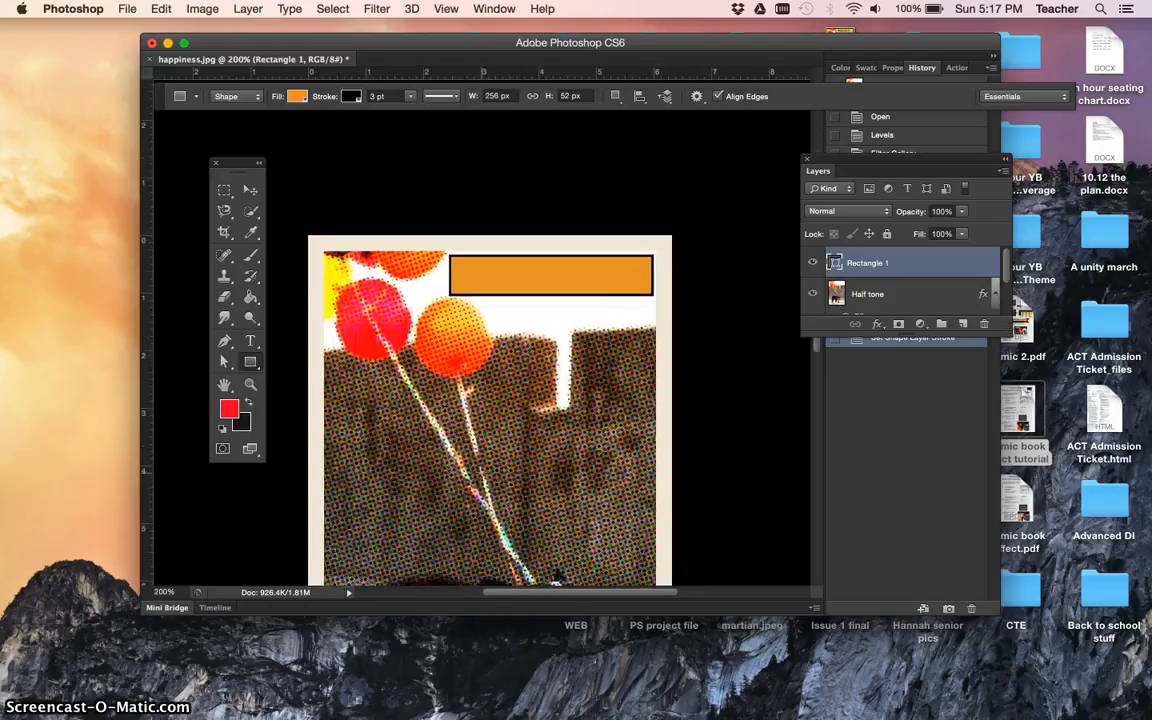
{"action": "left_click", "coordinate": [250, 340]}
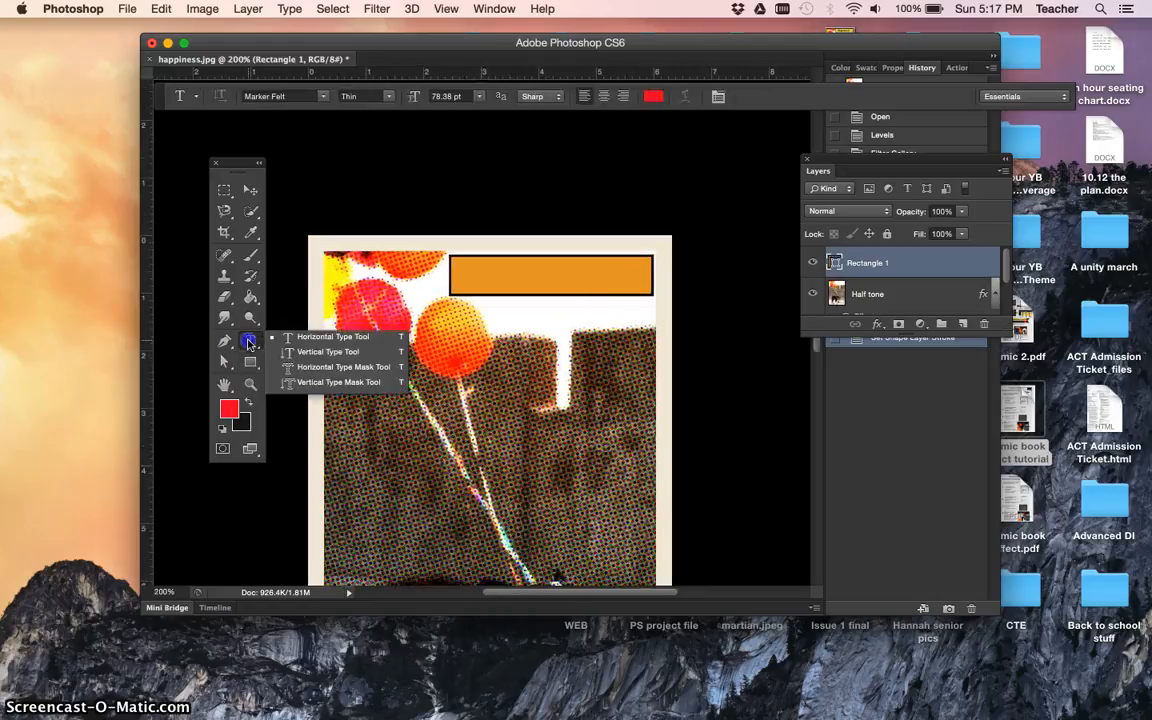
{"action": "left_click", "coordinate": [462, 267]}
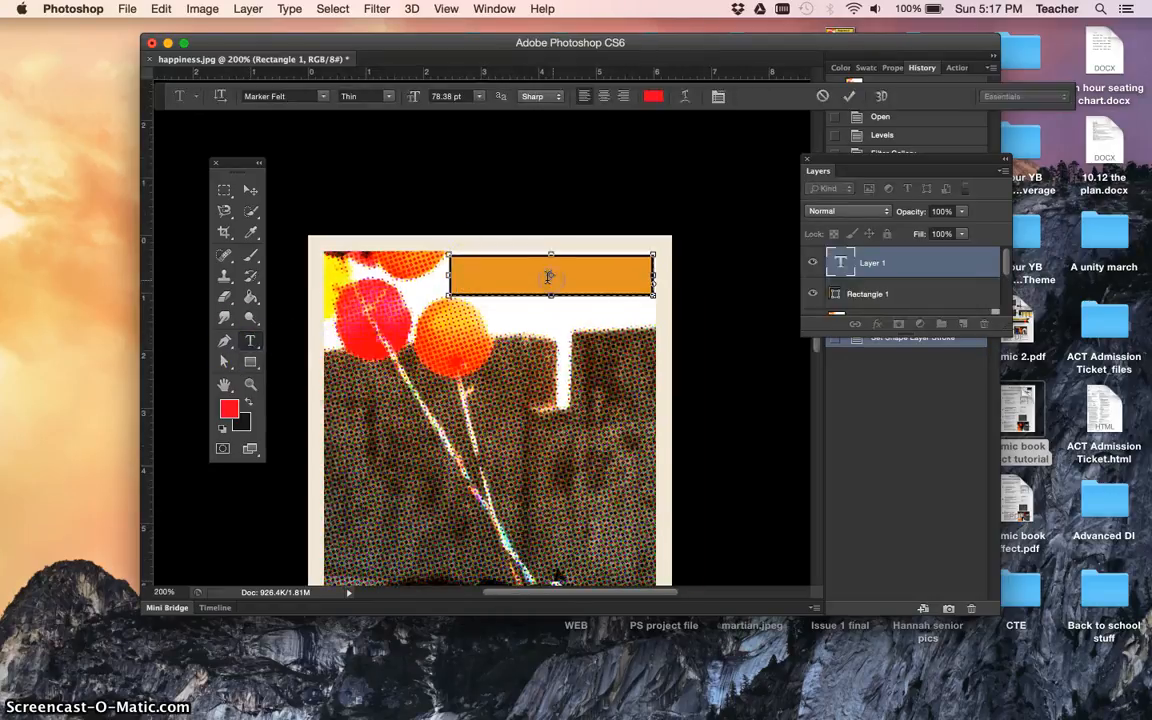
{"action": "left_click", "coordinate": [503, 270]}
Step: Keep Marker Felt as the caption font, try a 36 pt size, and commit the text HAPP
{"action": "left_click", "coordinate": [322, 96]}
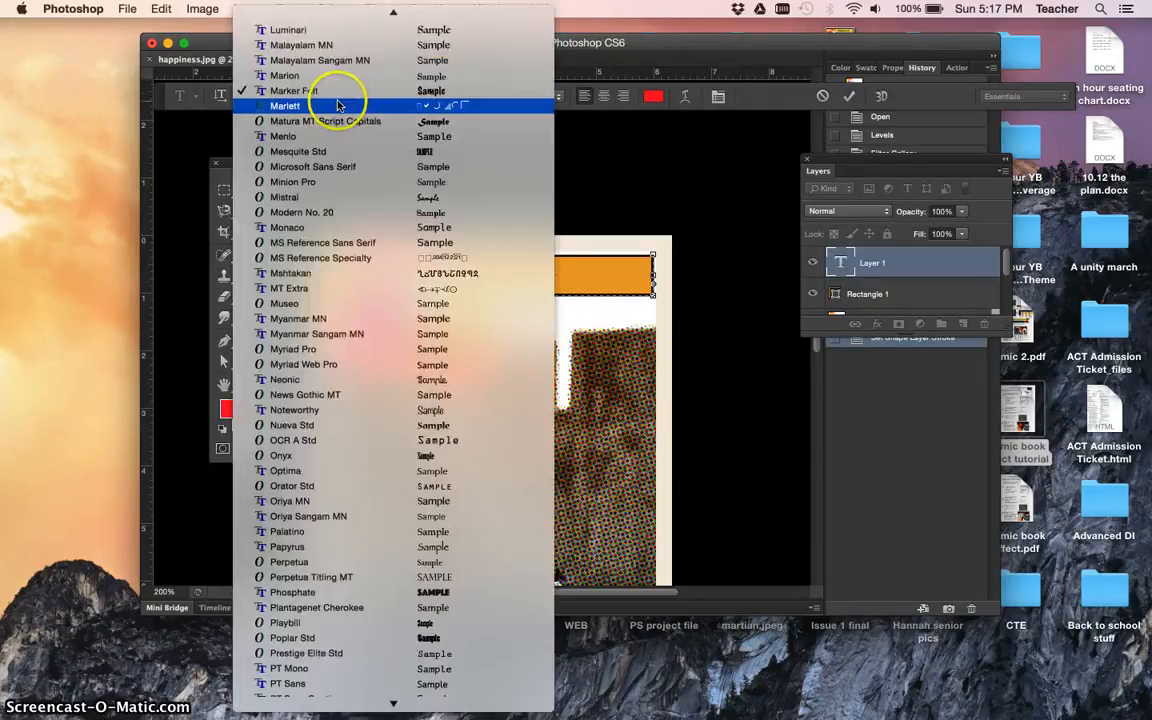
{"action": "left_click", "coordinate": [354, 93]}
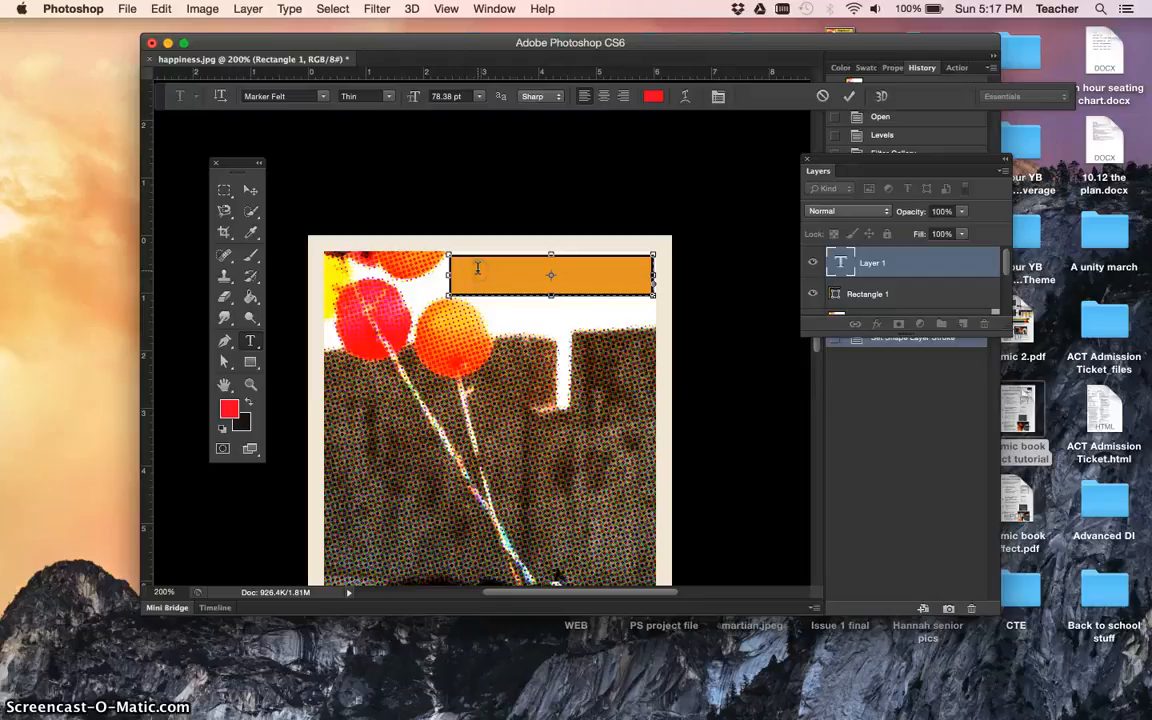
{"action": "left_click", "coordinate": [480, 96]}
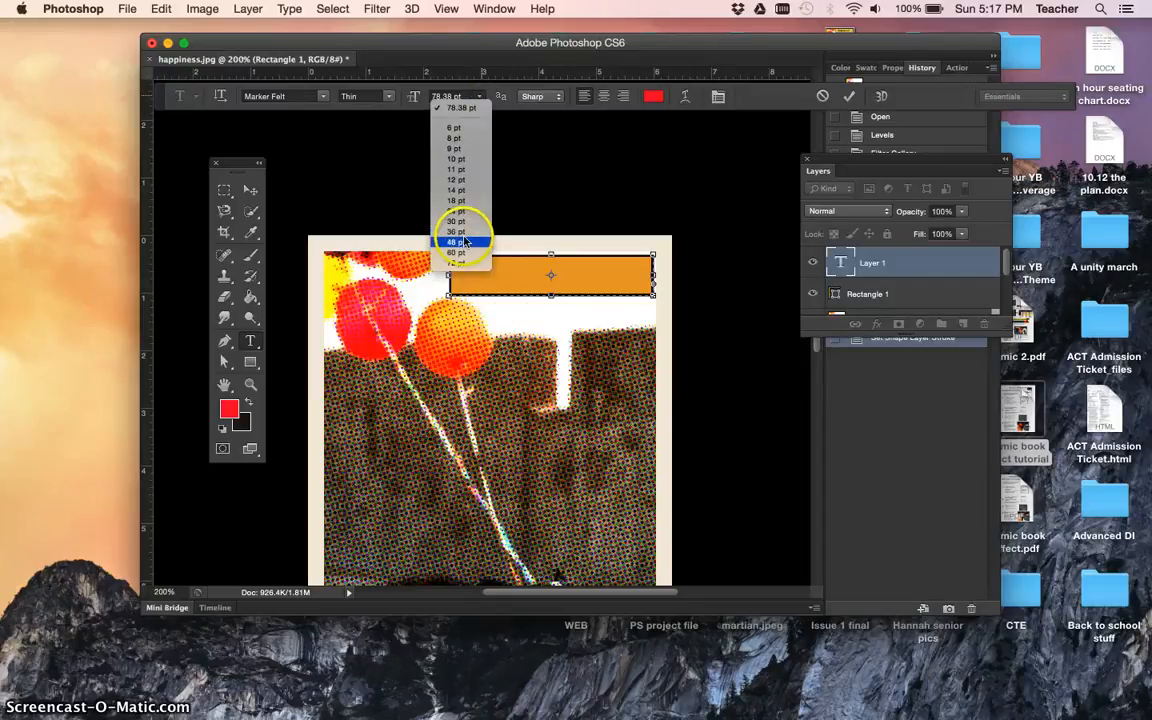
{"action": "left_click", "coordinate": [463, 234]}
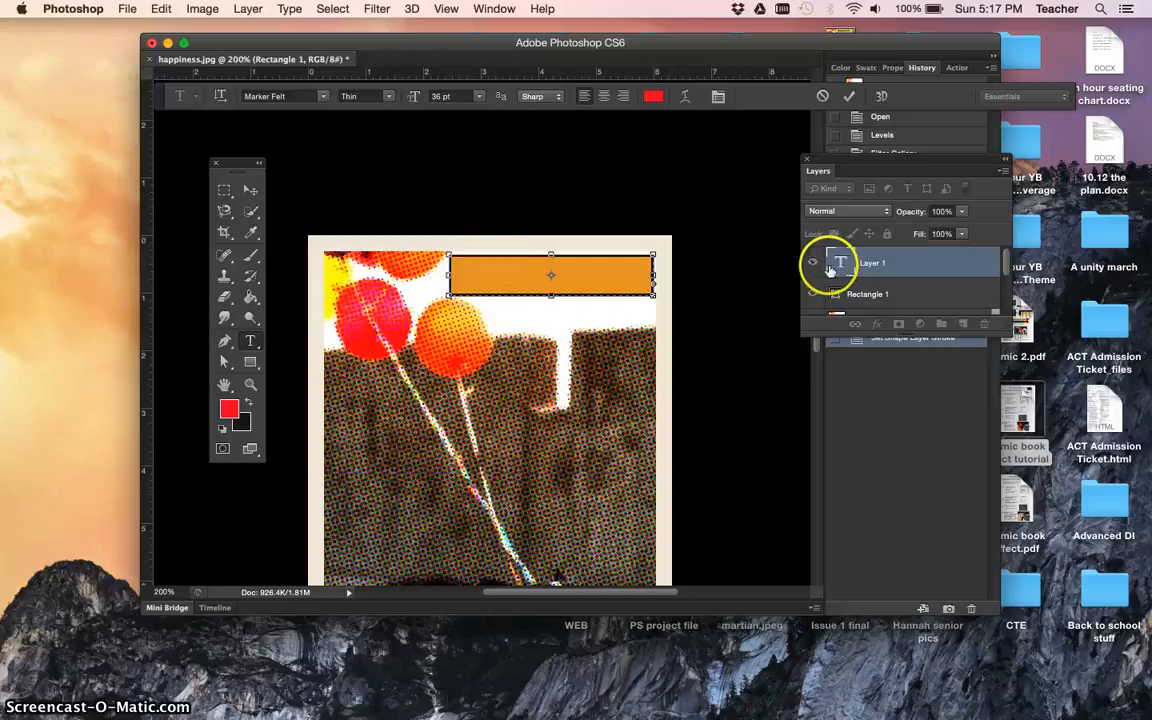
{"action": "left_click", "coordinate": [849, 97]}
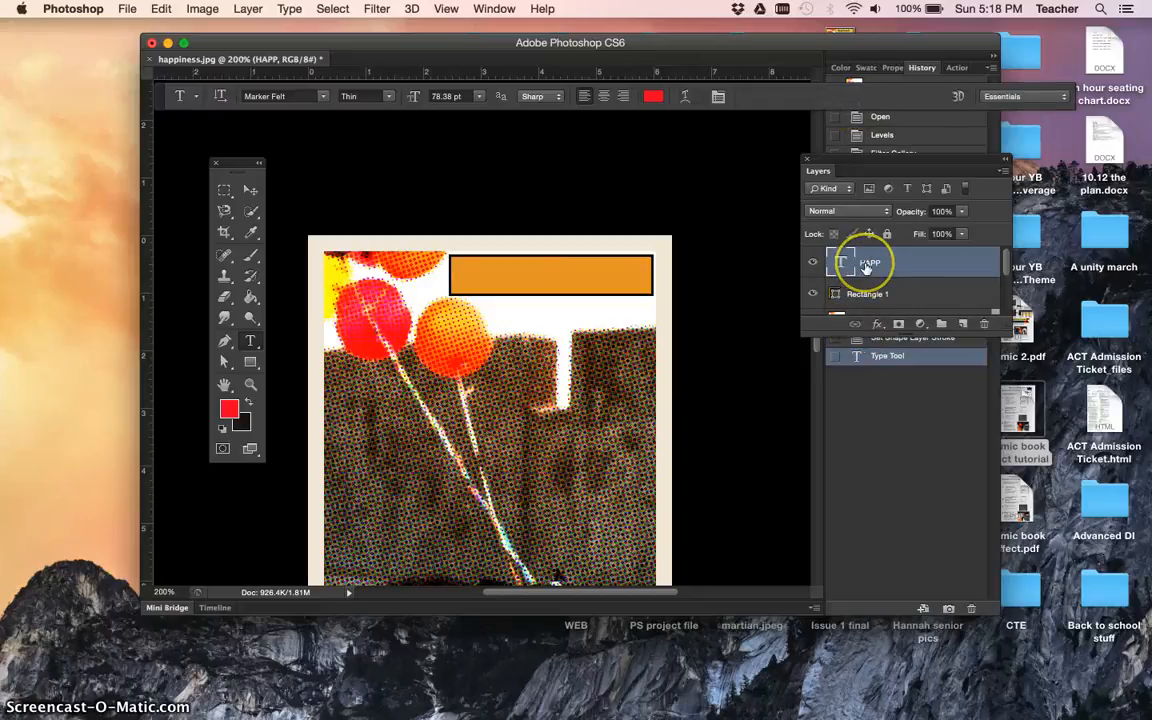
Step: Reopen the HAPP caption text, set its size to 24 pt, and complete the wording to HAPPINESS!
{"action": "double_click", "coordinate": [840, 263]}
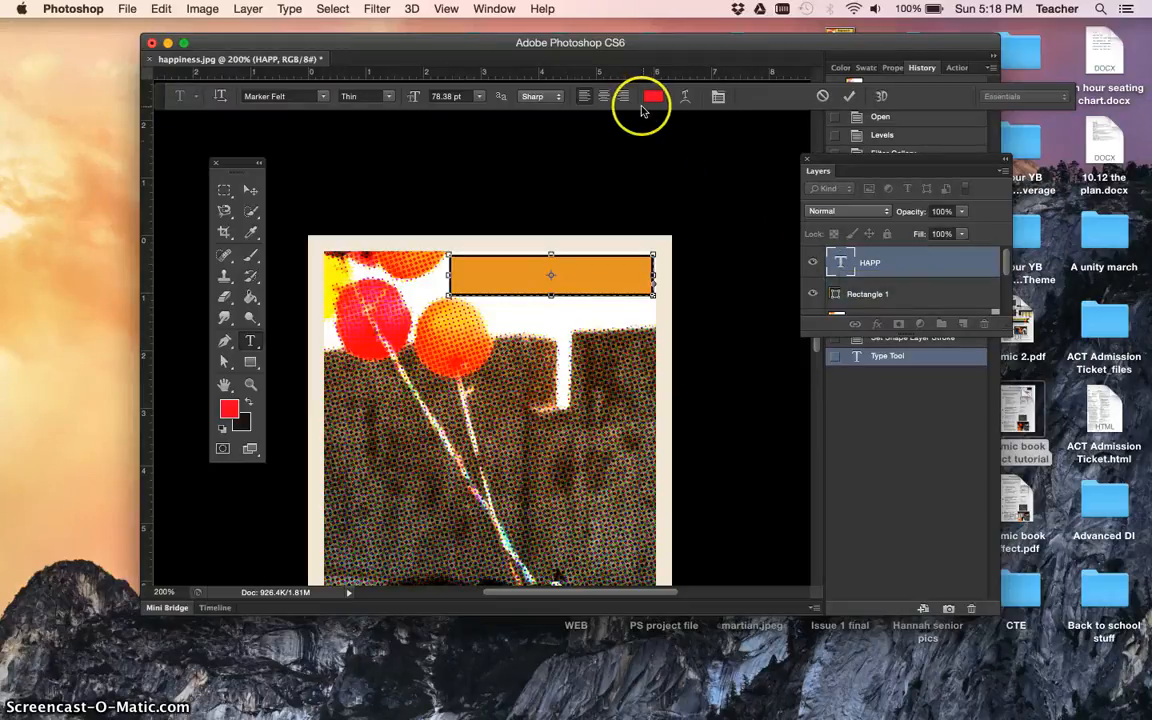
{"action": "left_click", "coordinate": [482, 100]}
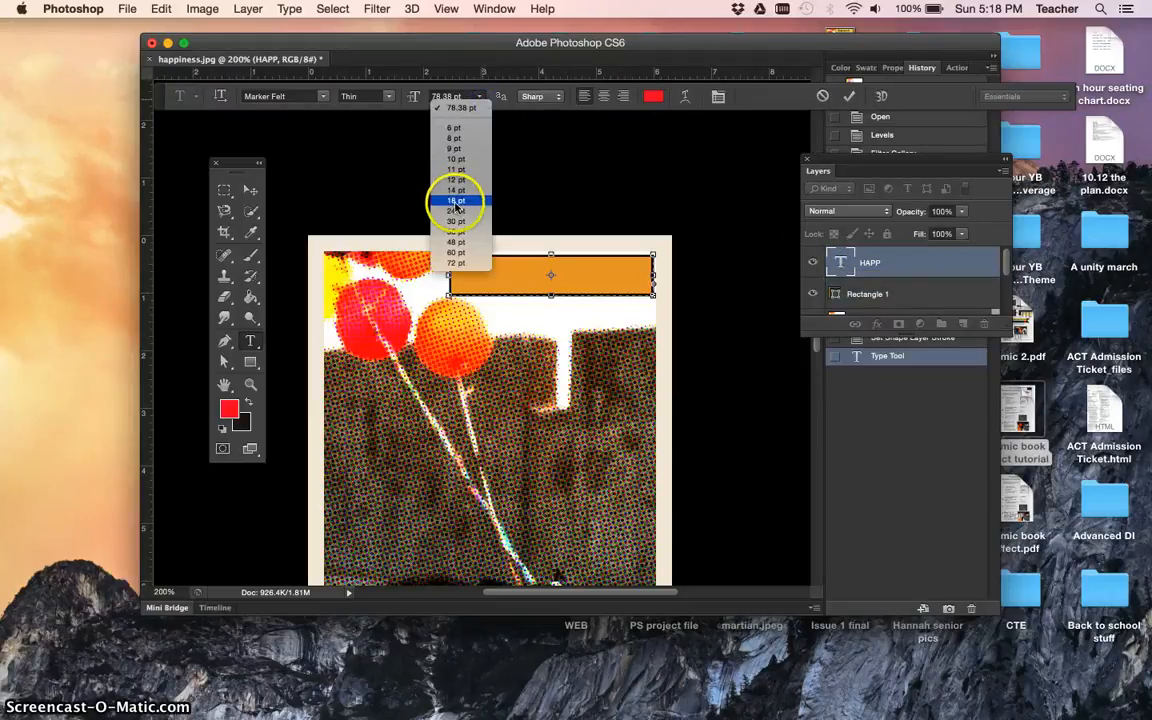
{"action": "left_click", "coordinate": [452, 196]}
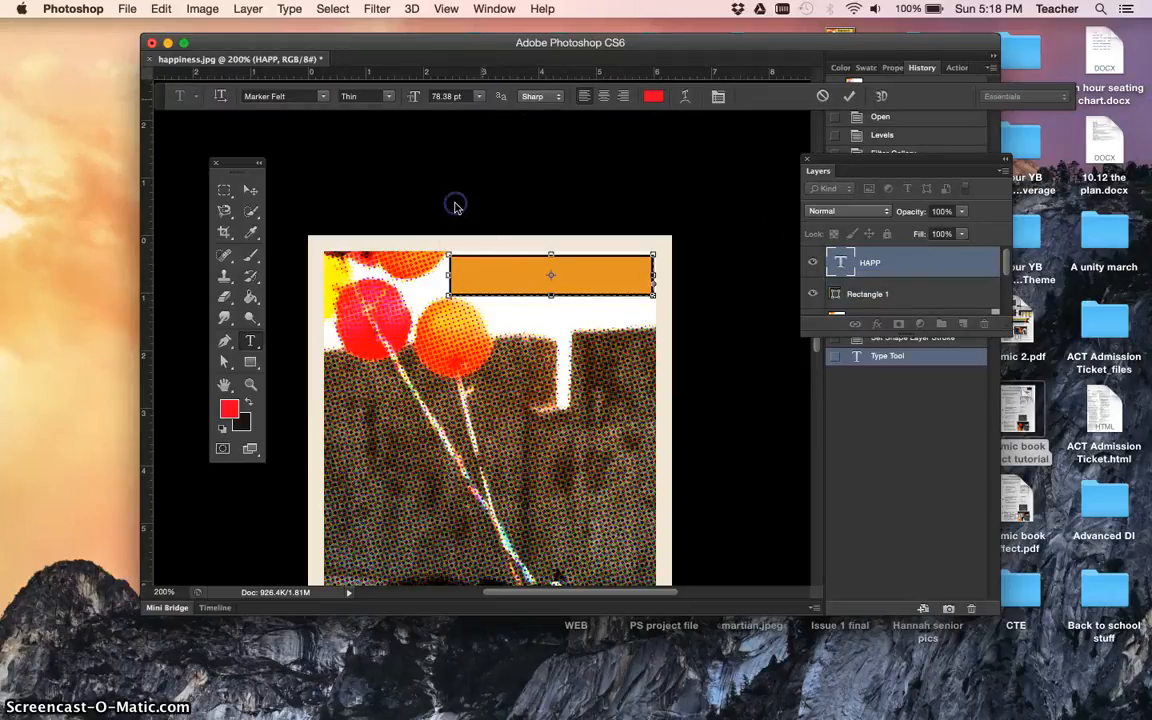
{"action": "left_click", "coordinate": [479, 97]}
{"action": "left_click_drag", "start_coordinate": [479, 97], "coordinate": [470, 213]}
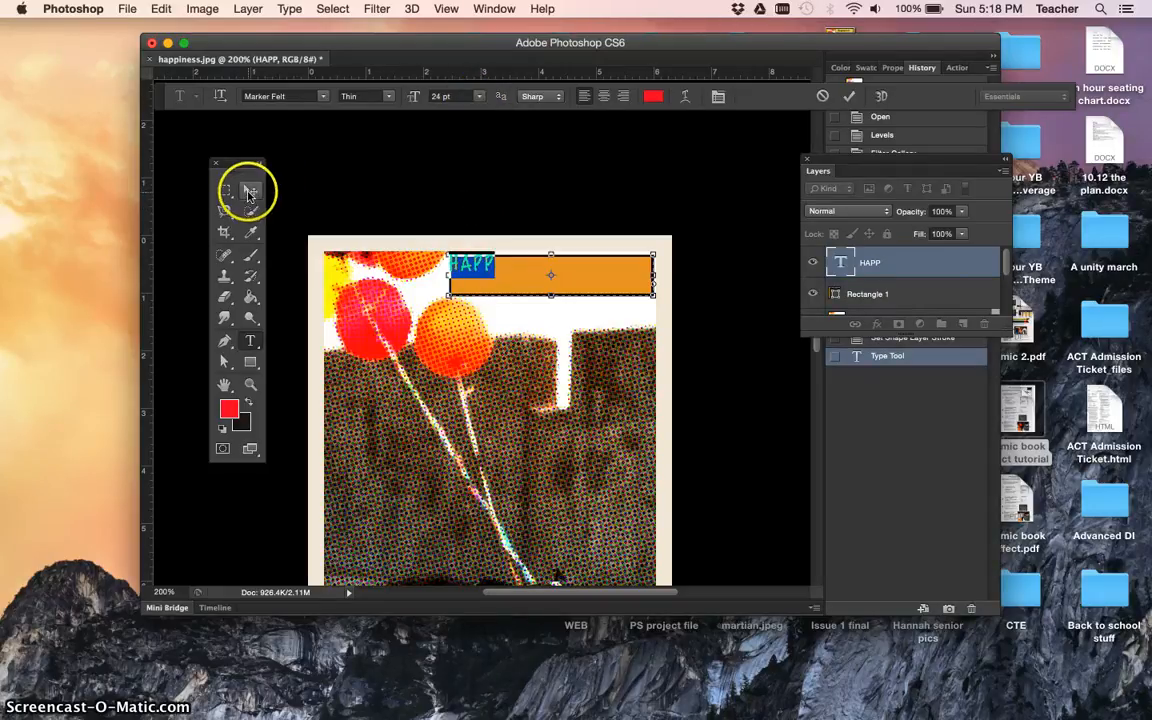
{"action": "left_click", "coordinate": [507, 264]}
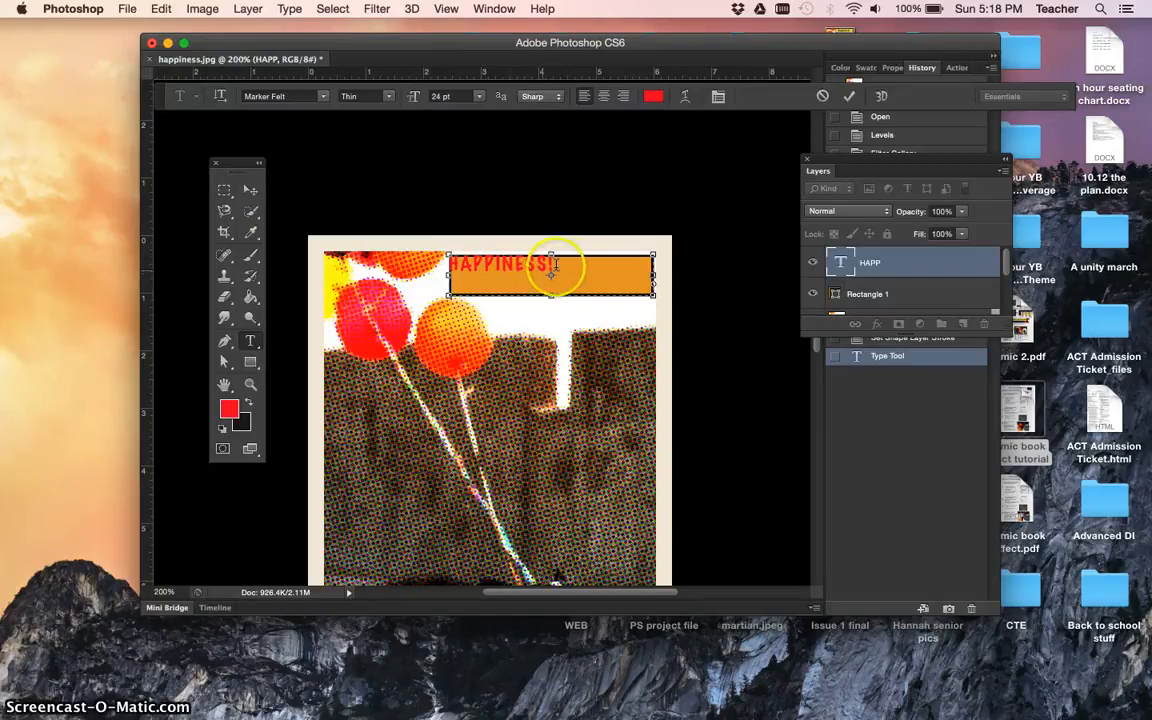
Step: Change the color of the HAPPINESS! text to near-black #080002
{"action": "left_click_drag", "start_coordinate": [556, 266], "coordinate": [400, 240]}
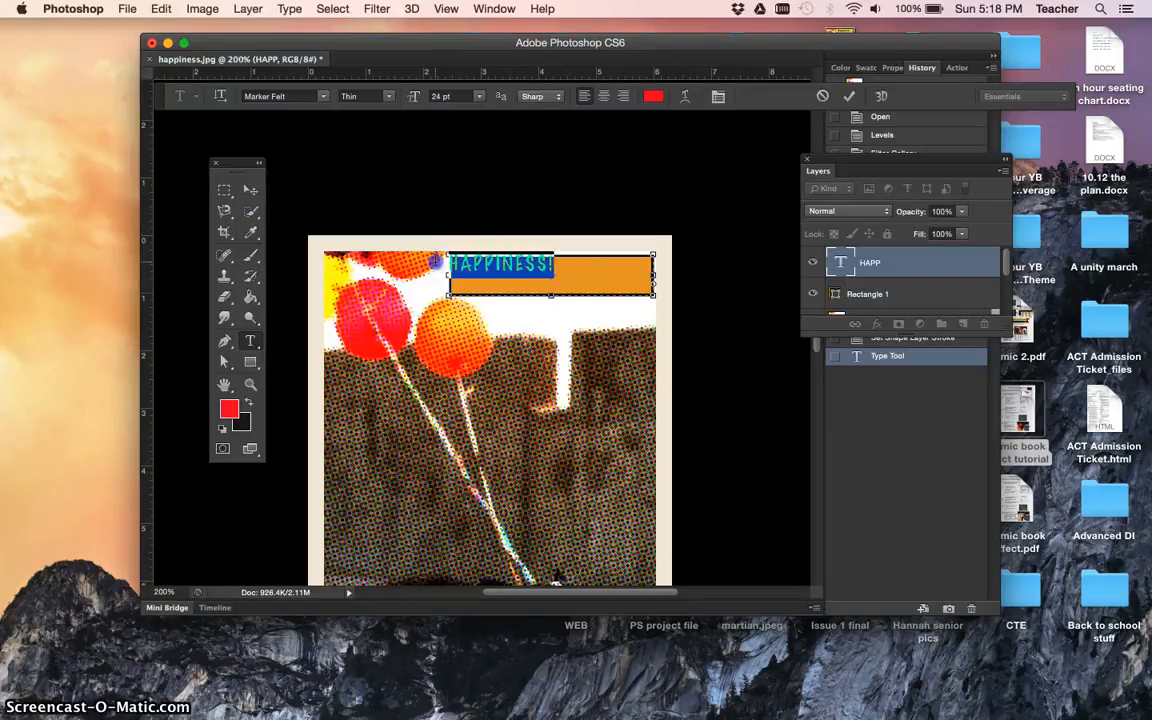
{"action": "left_click", "coordinate": [652, 96]}
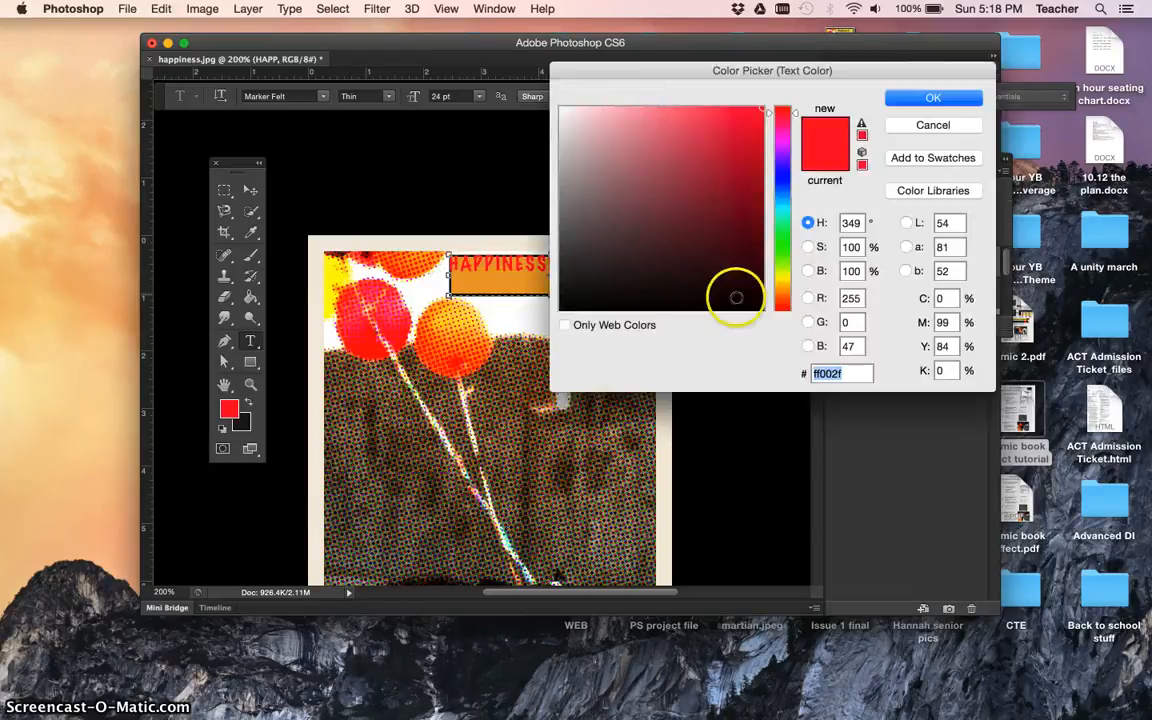
{"action": "left_click", "coordinate": [754, 304]}
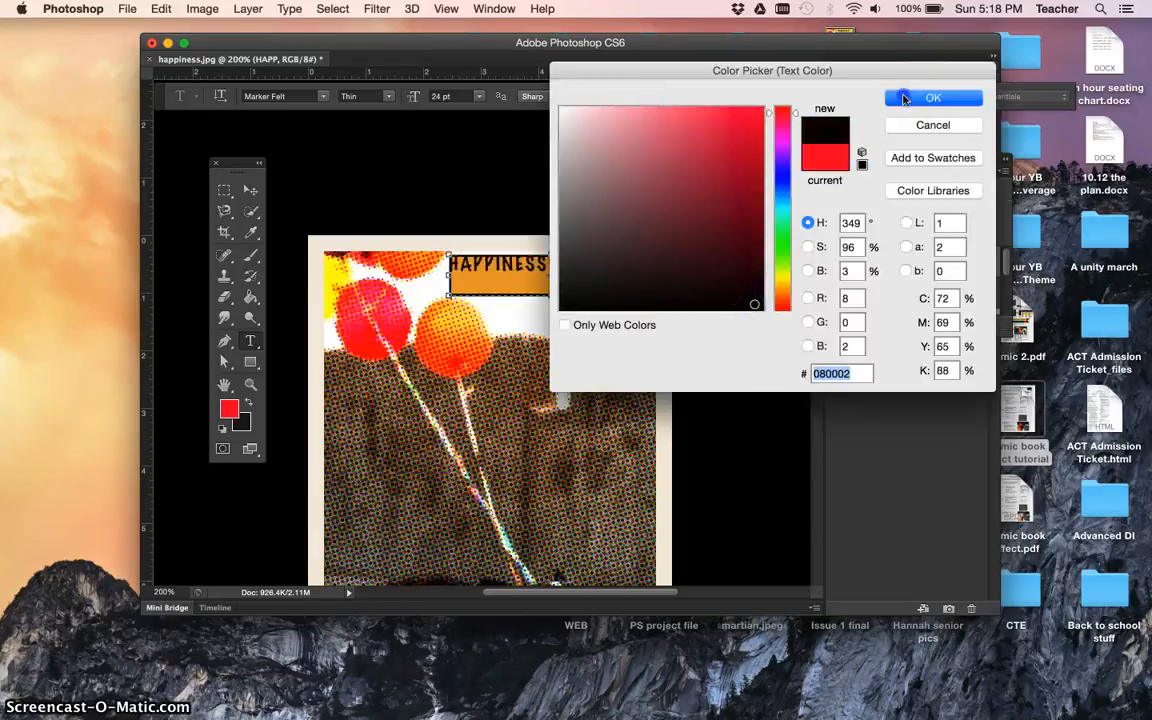
{"action": "left_click", "coordinate": [928, 98]}
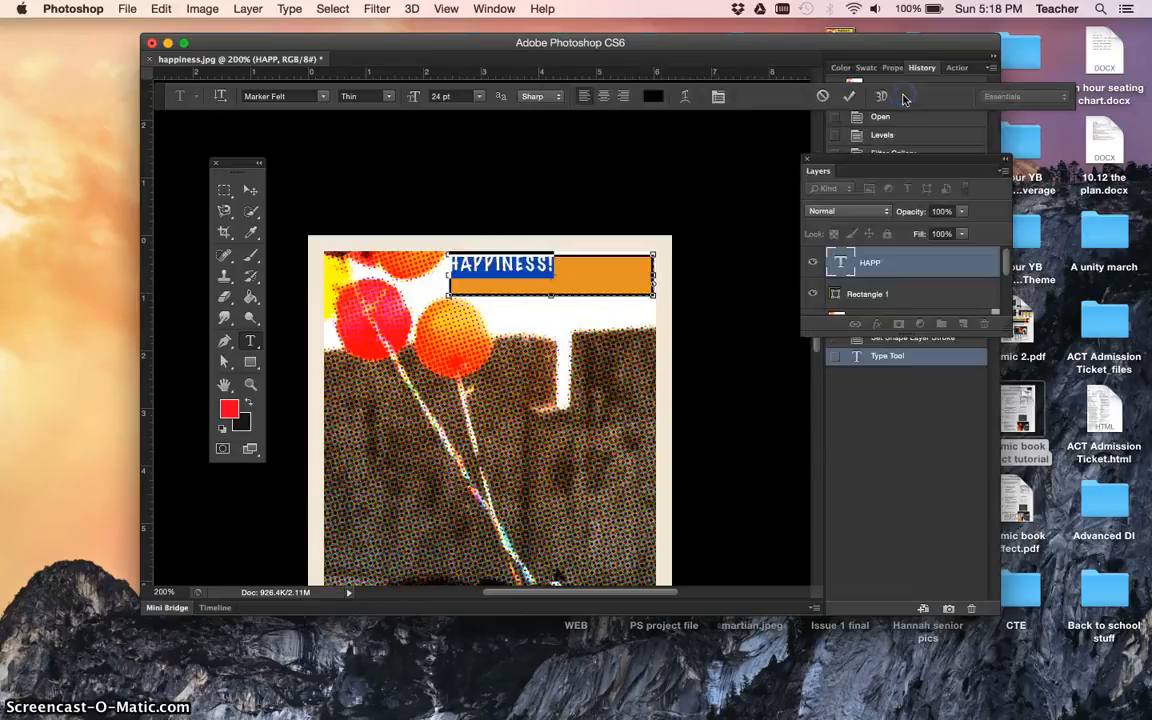
Step: Move the HAPPINESS! text to the middle of the caption rectangle and scale it proportionally to about 110%
{"action": "left_click", "coordinate": [251, 191]}
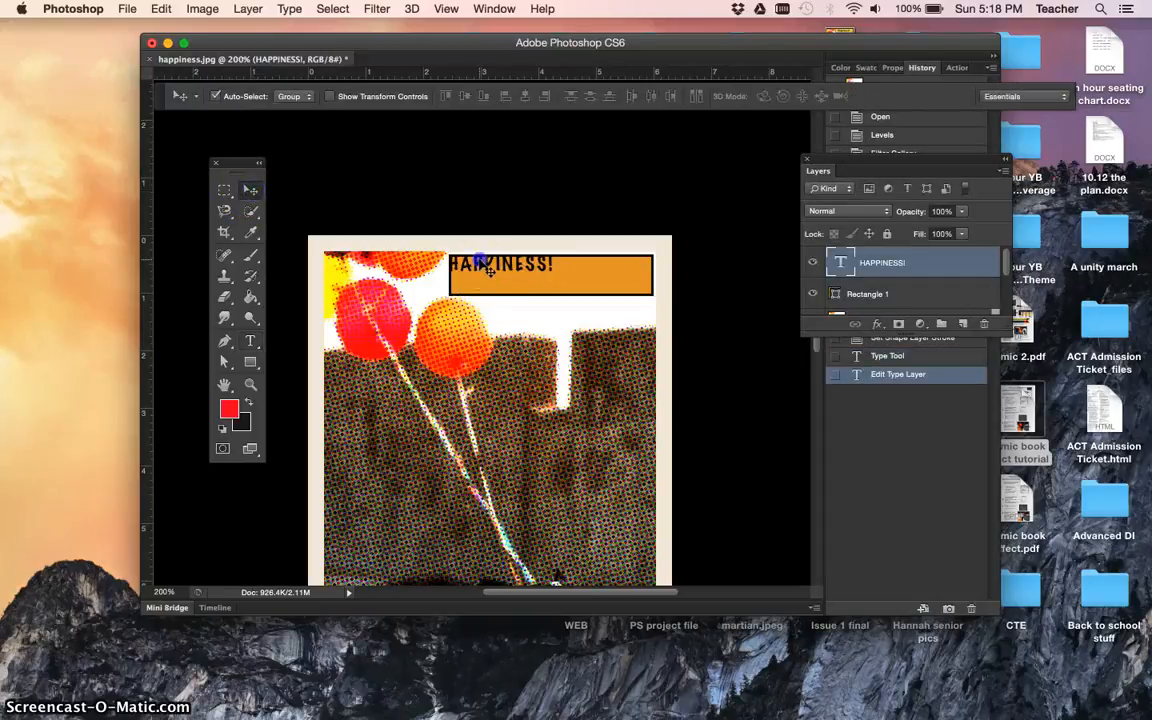
{"action": "left_click_drag", "start_coordinate": [480, 264], "coordinate": [523, 274]}
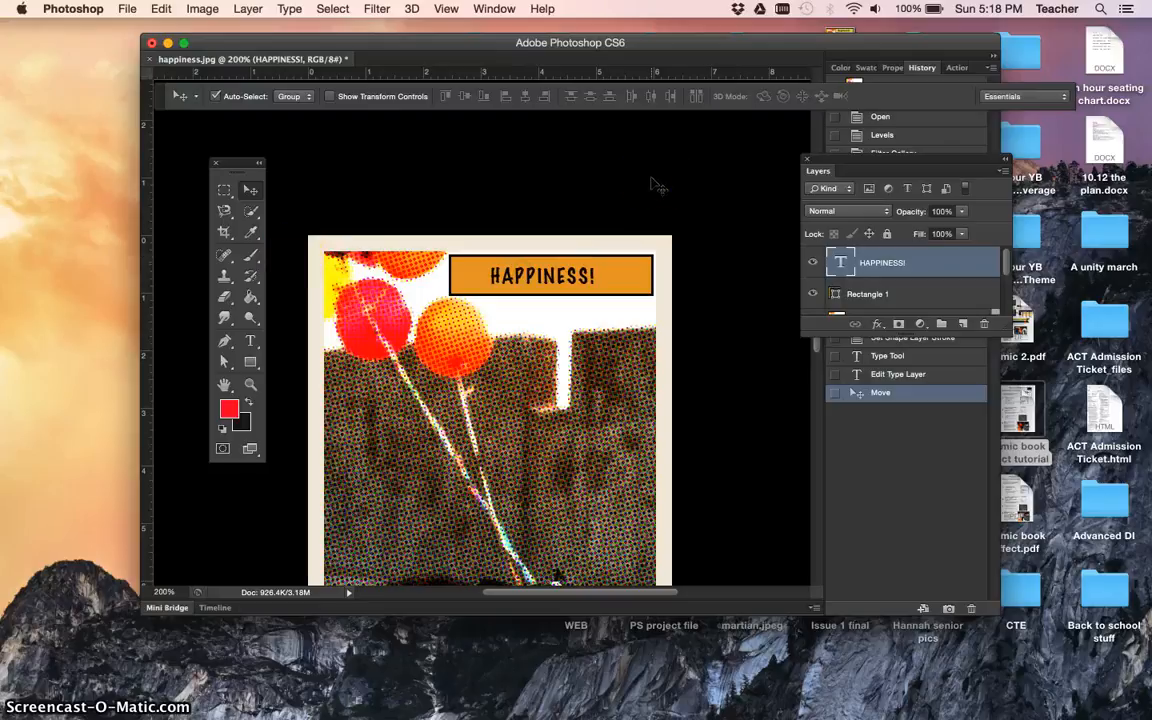
{"action": "key", "text": "super+t"}
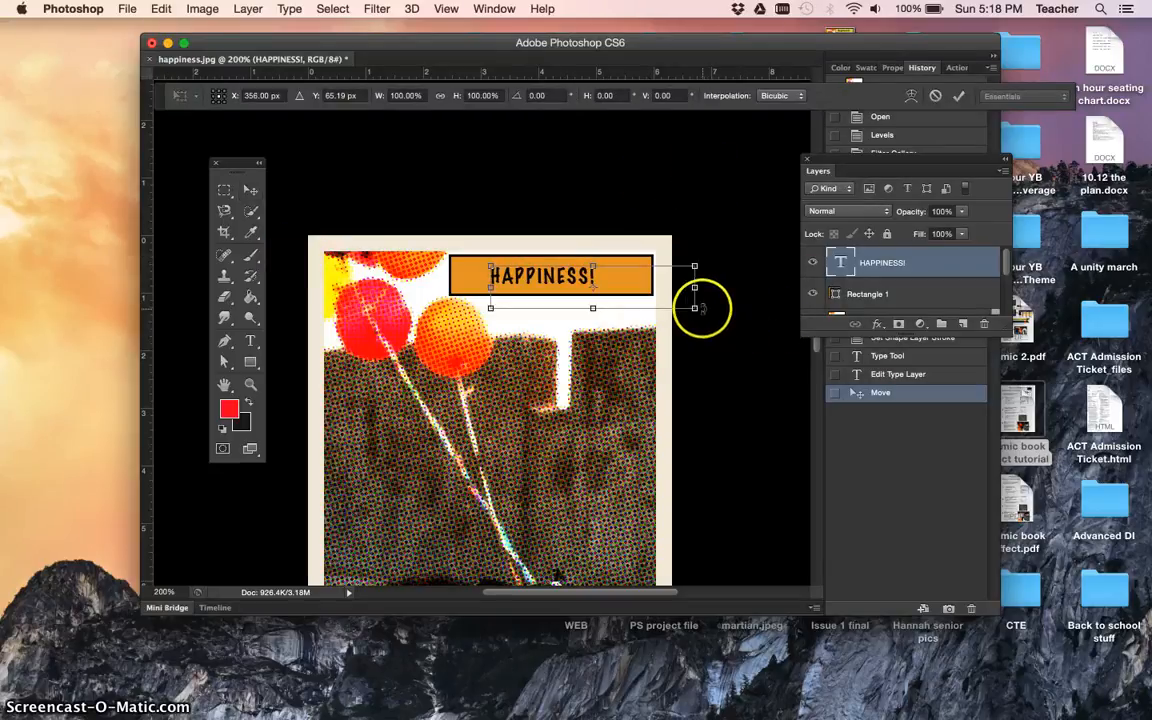
{"action": "left_click_drag", "start_coordinate": [700, 308], "coordinate": [712, 352]}
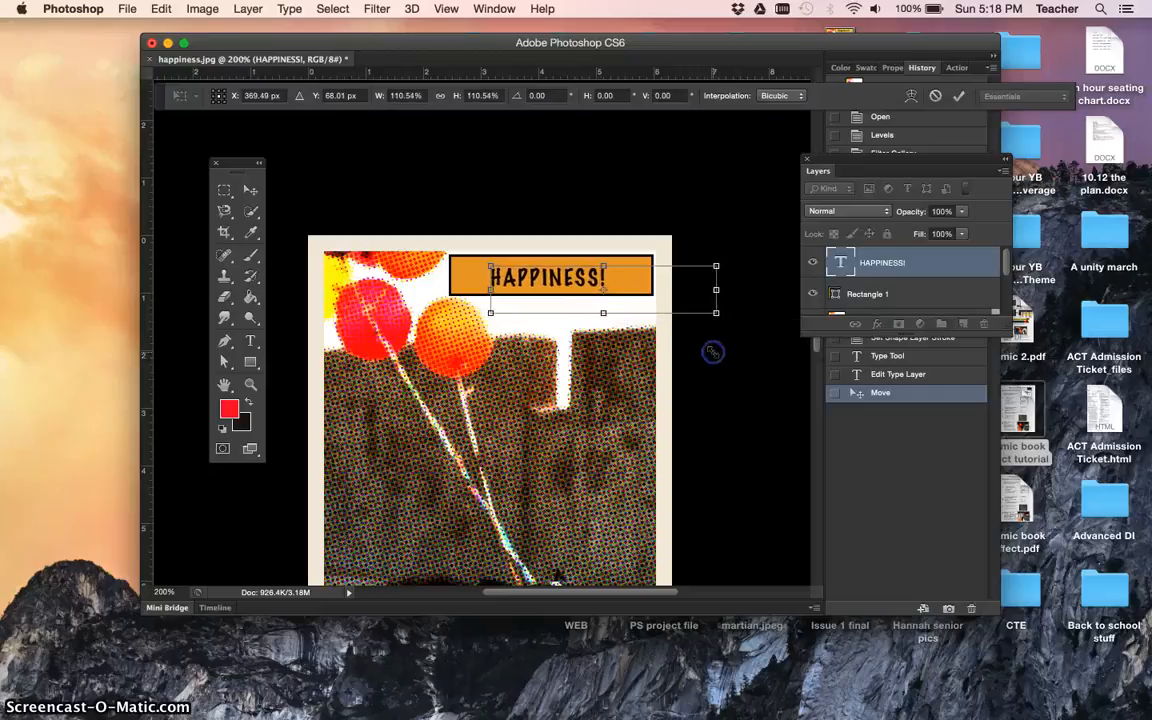
{"action": "key", "text": "Return"}
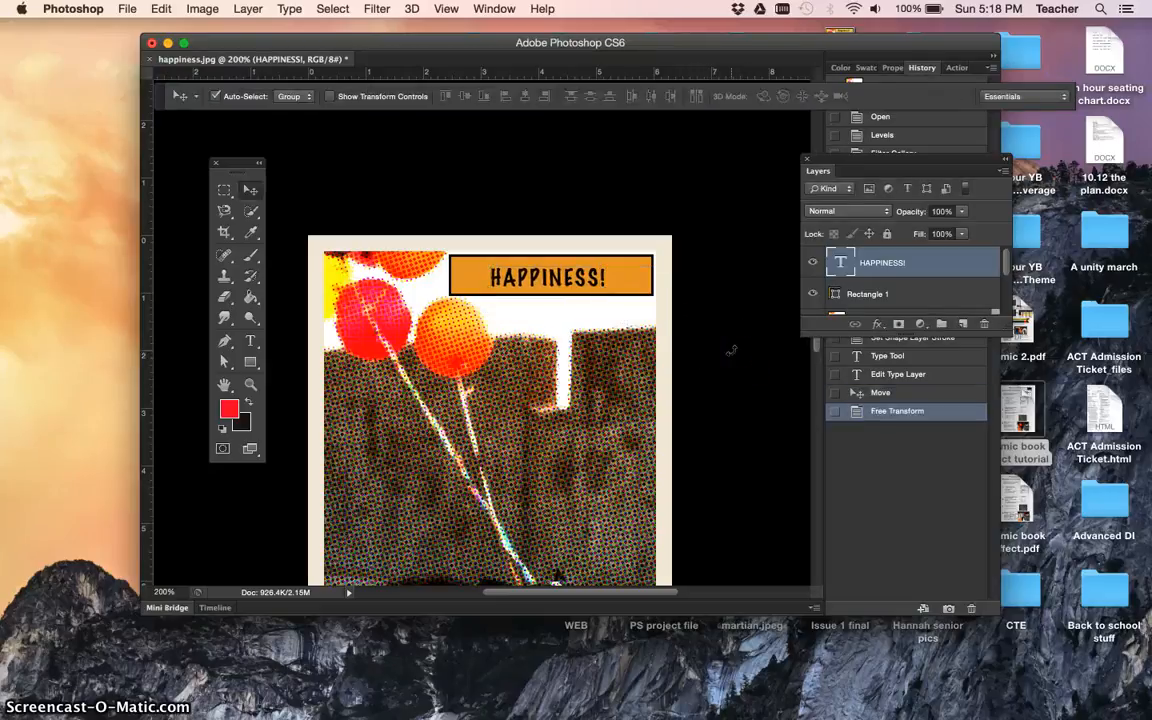
{"action": "scroll", "coordinate": [455, 420], "scroll_direction": "down", "scroll_amount": 5}
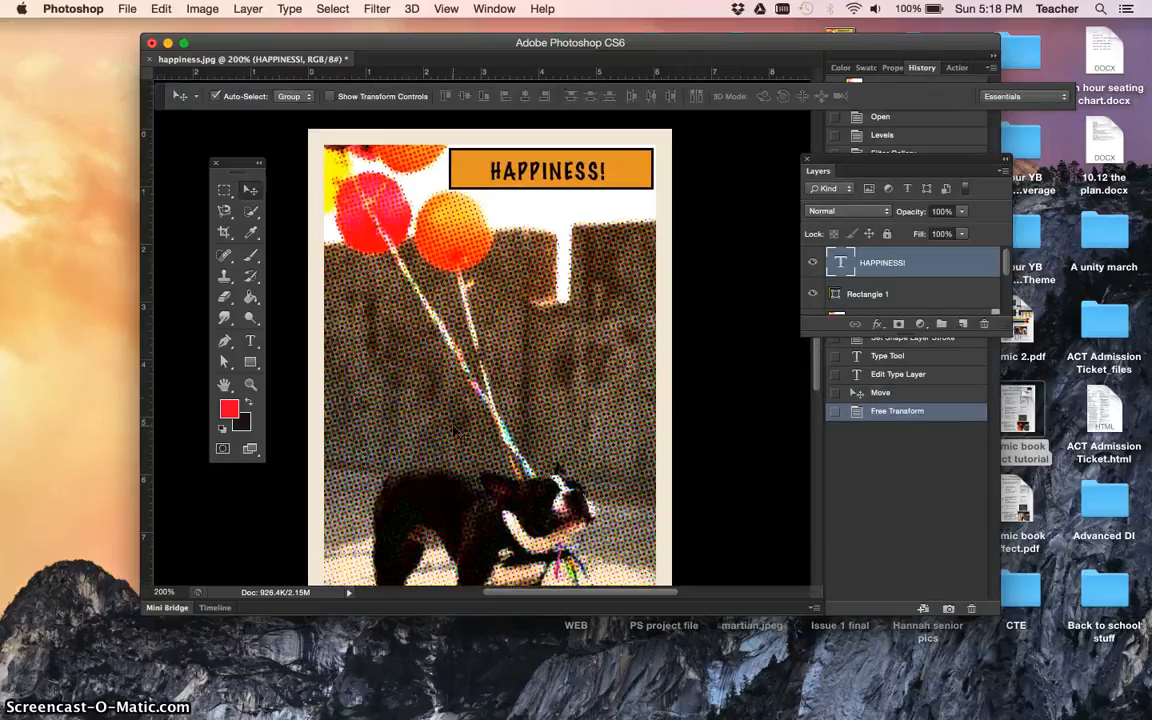
{"action": "scroll", "coordinate": [453, 427], "scroll_direction": "down", "scroll_amount": 2}
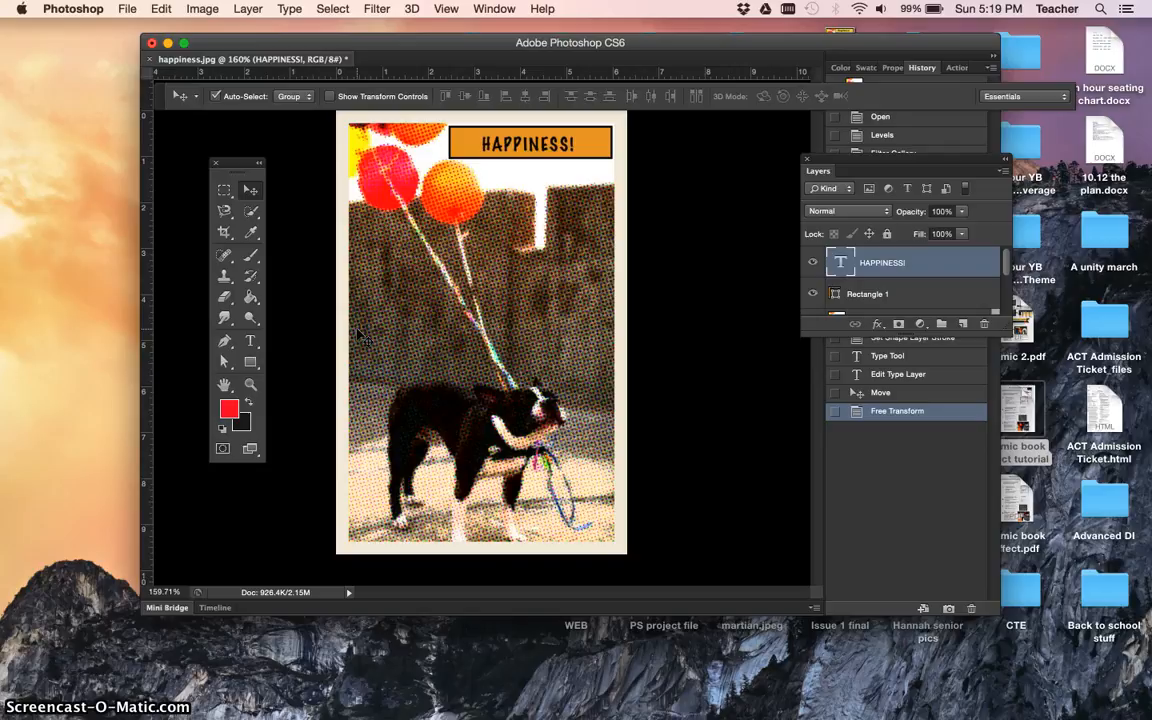
{"action": "left_click", "coordinate": [224, 193]}
{"action": "left_click", "coordinate": [250, 186]}
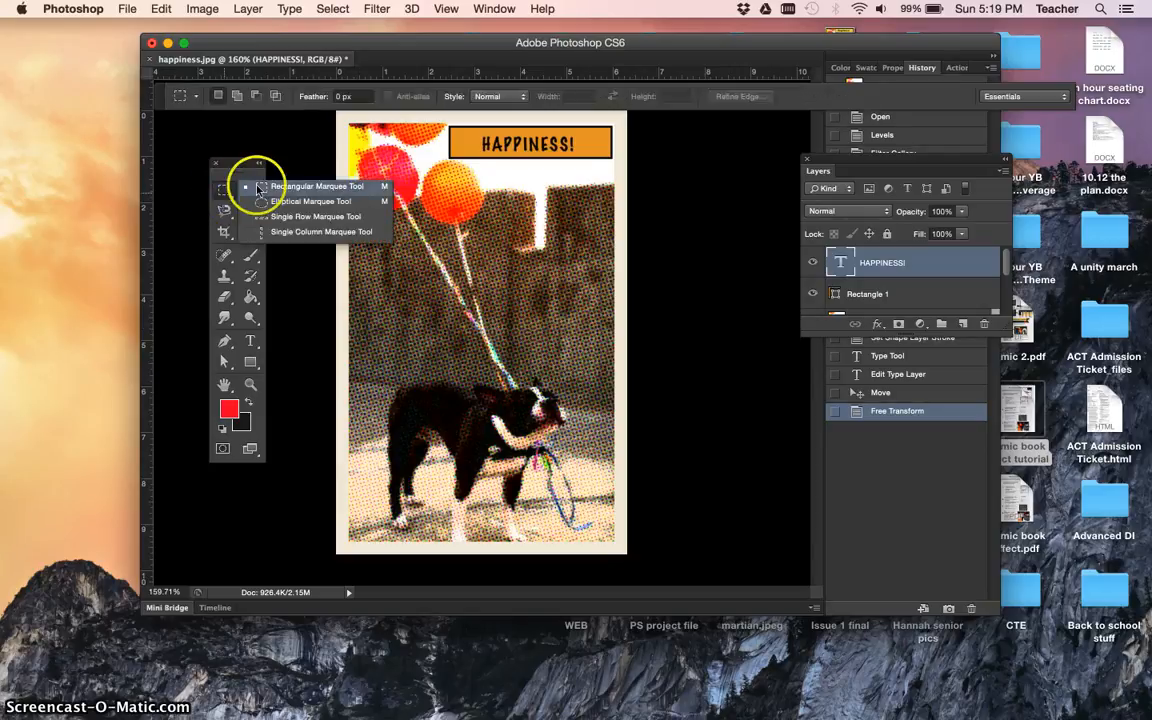
{"action": "left_click", "coordinate": [347, 122]}
{"action": "left_click_drag", "start_coordinate": [347, 122], "coordinate": [613, 547]}
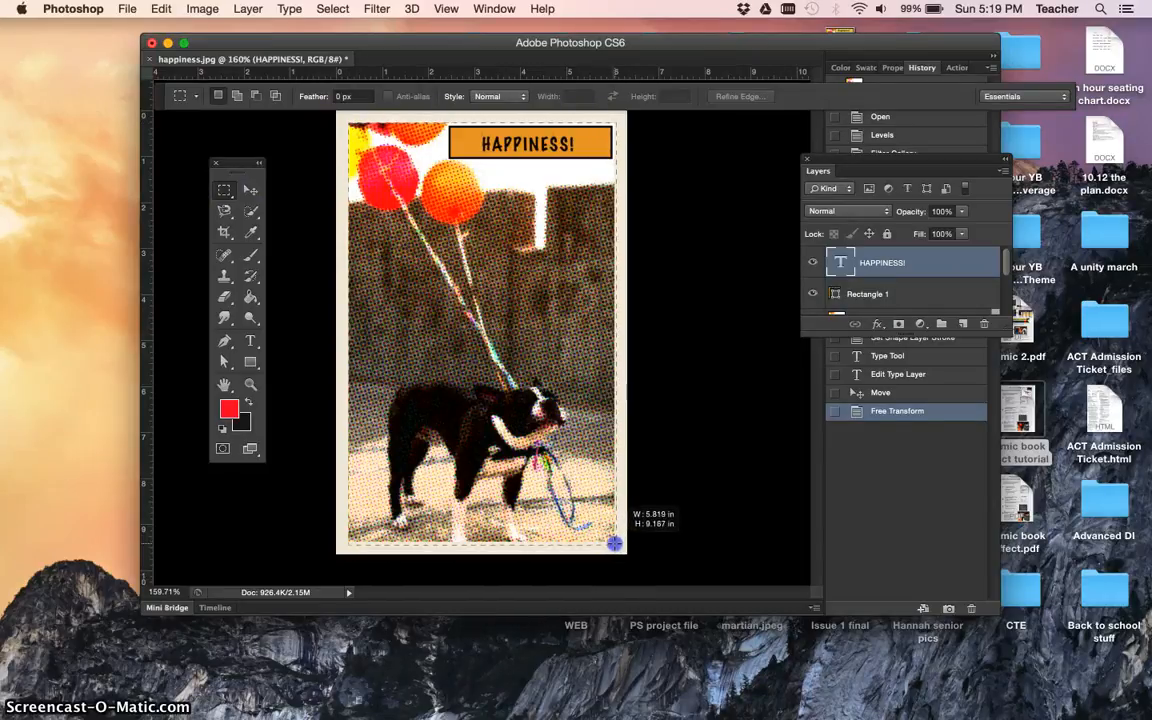
{"action": "left_click_drag", "start_coordinate": [614, 541], "coordinate": [613, 540]}
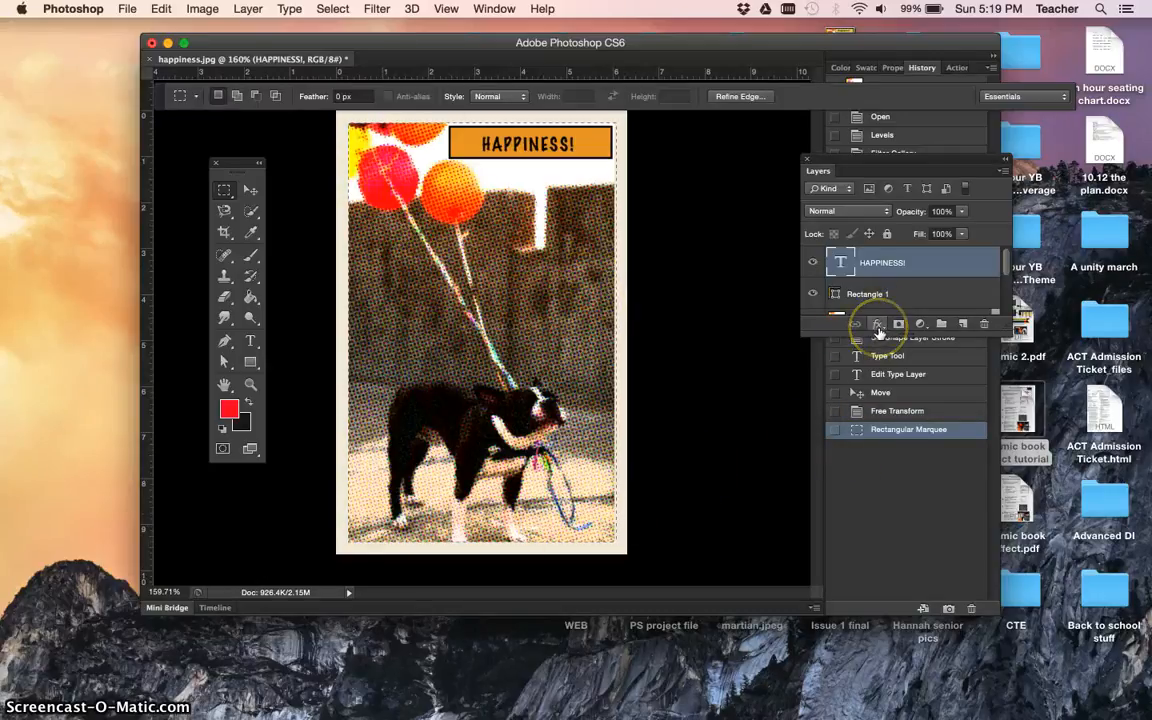
{"action": "left_click", "coordinate": [158, 9]}
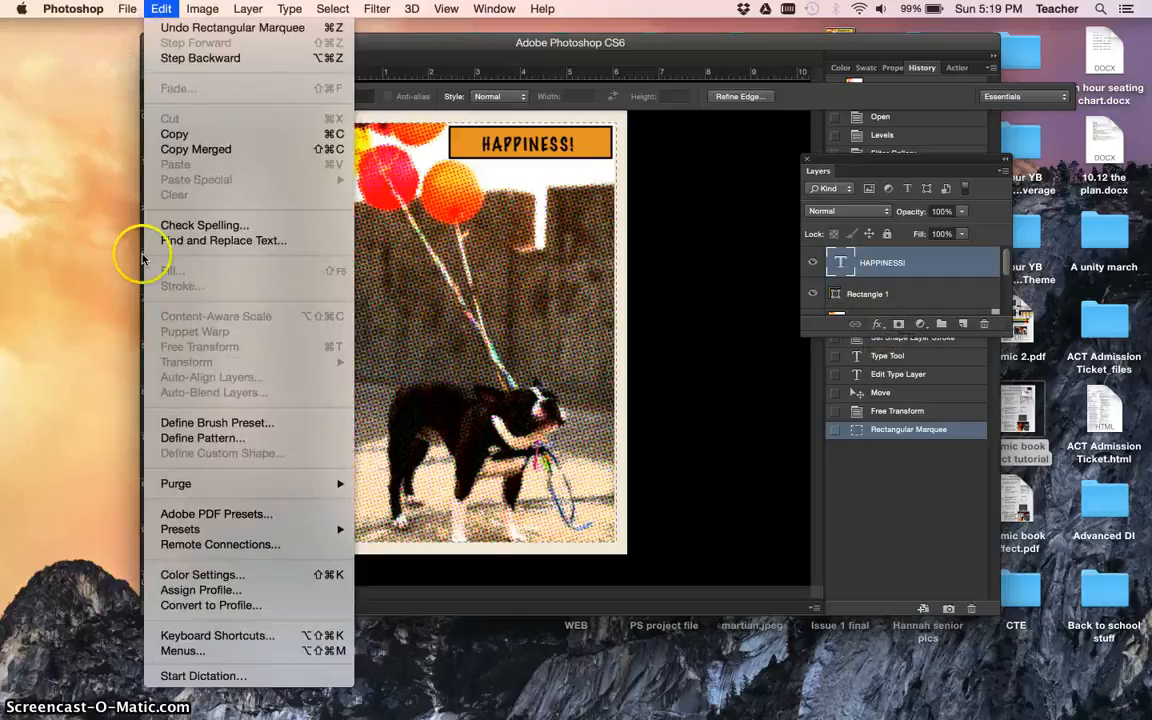
{"action": "left_click", "coordinate": [646, 276]}
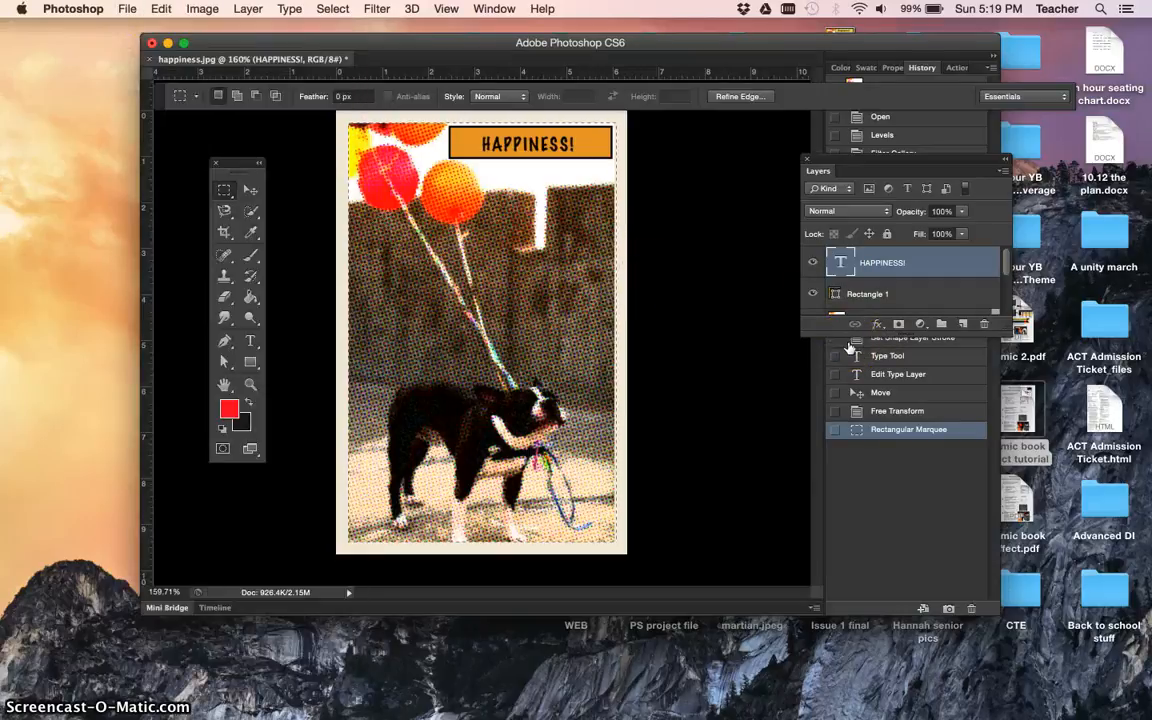
{"action": "key", "text": "super+d"}
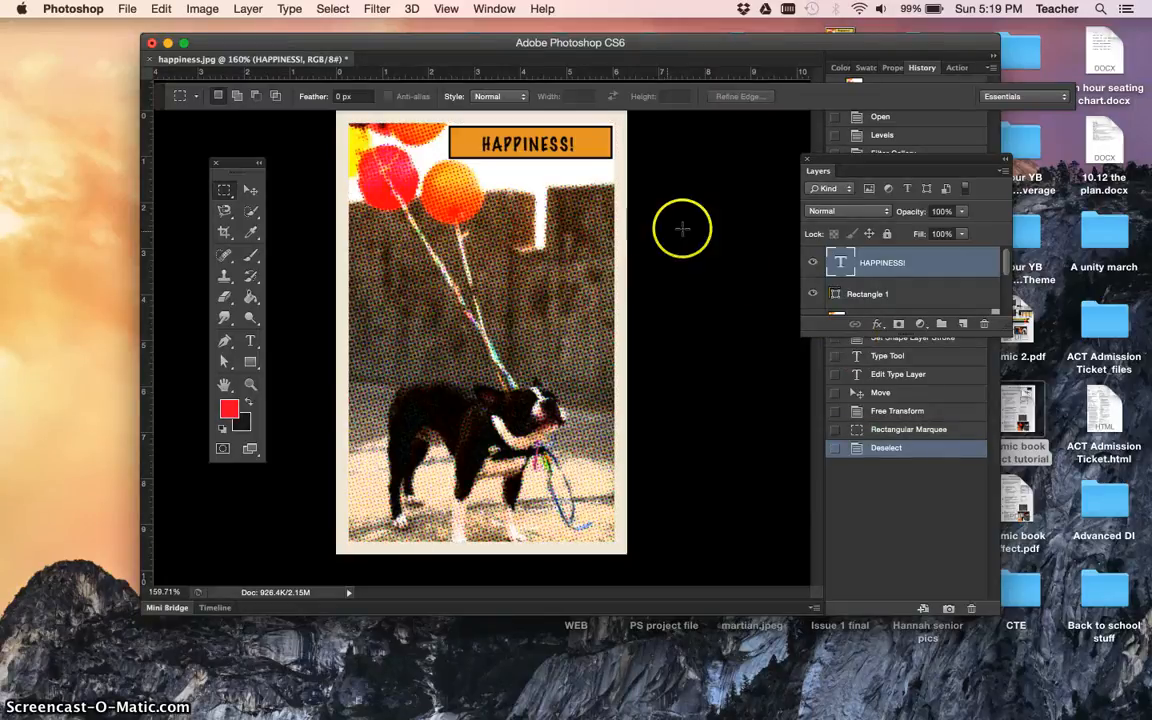
Step: On a new layer, select the picture area inside the cream border, stroke it centered with 4 px near-black #060001, and deselect
{"action": "left_click", "coordinate": [963, 325]}
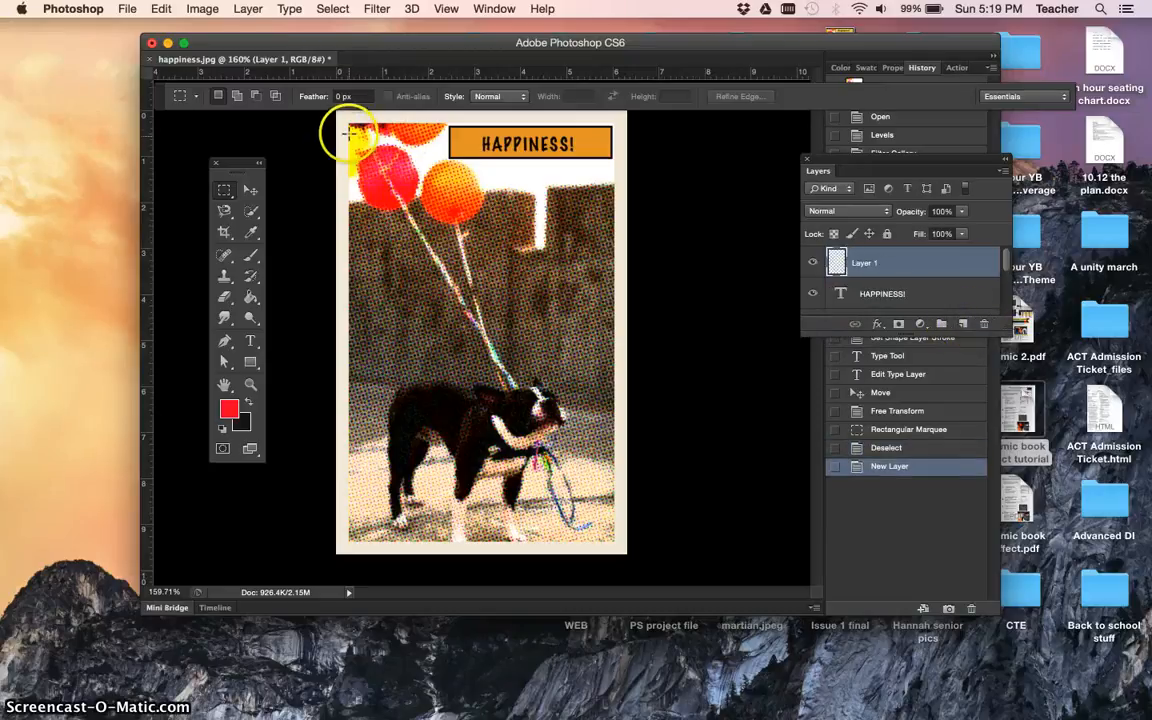
{"action": "left_click_drag", "start_coordinate": [348, 122], "coordinate": [612, 540]}
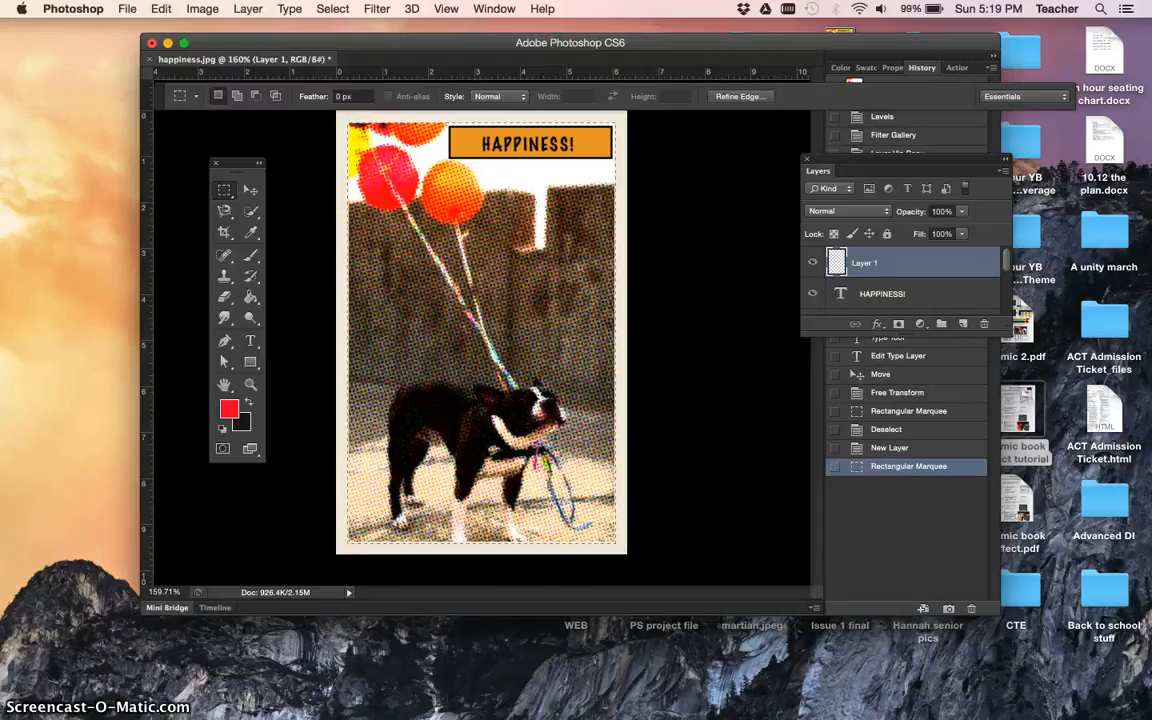
{"action": "left_click", "coordinate": [158, 9]}
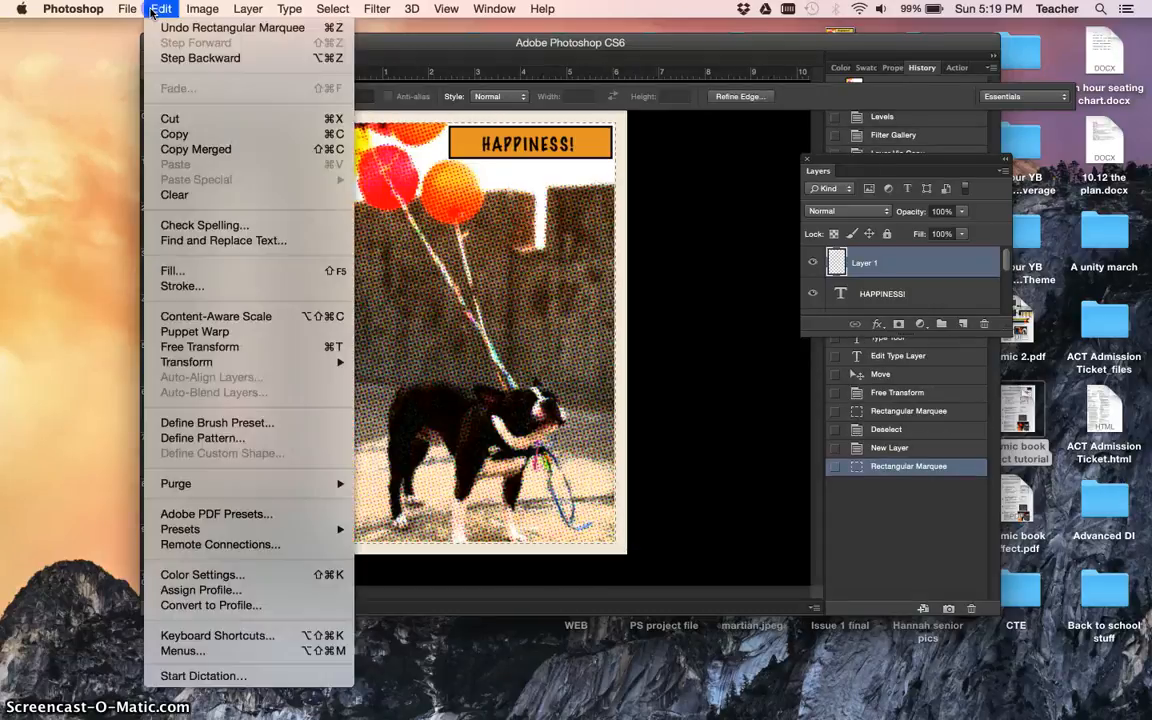
{"action": "left_click", "coordinate": [182, 286]}
{"action": "left_click", "coordinate": [506, 339]}
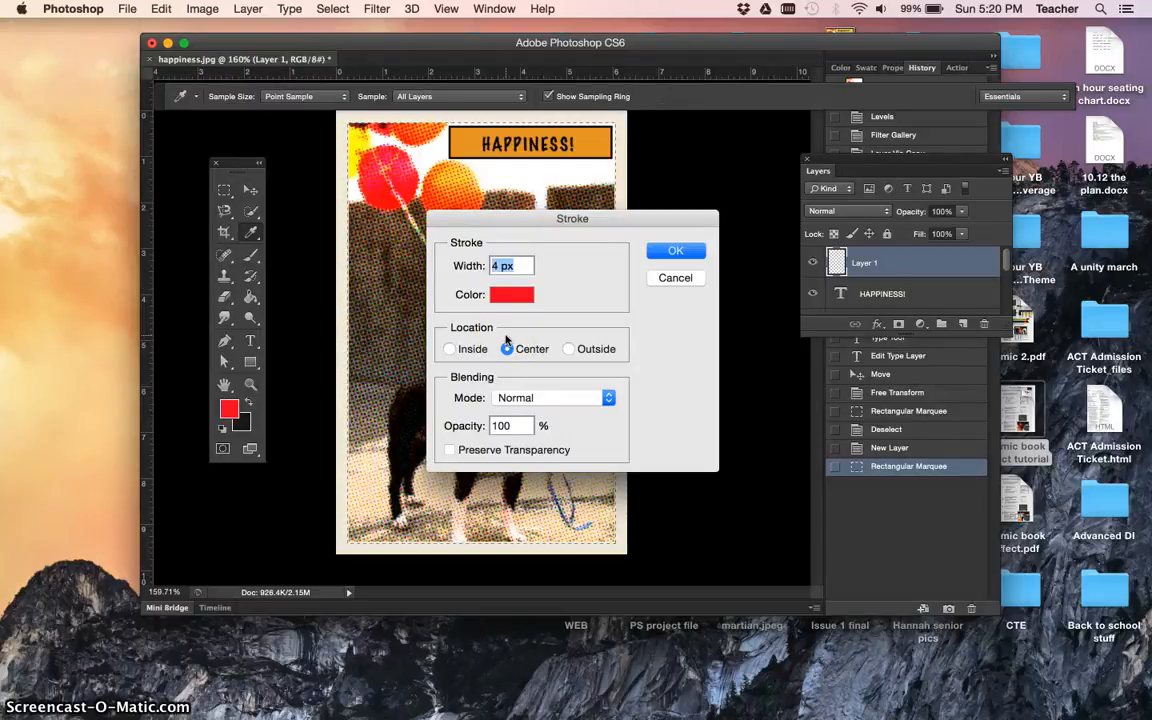
{"action": "left_click", "coordinate": [505, 288]}
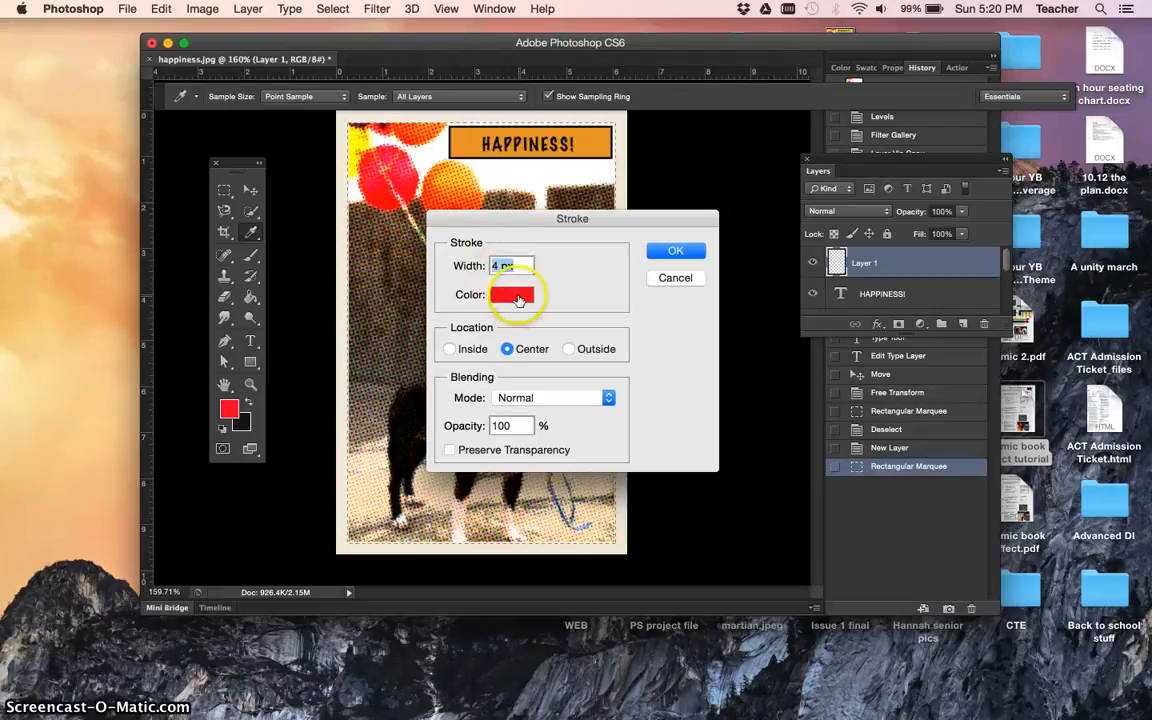
{"action": "left_click", "coordinate": [515, 296]}
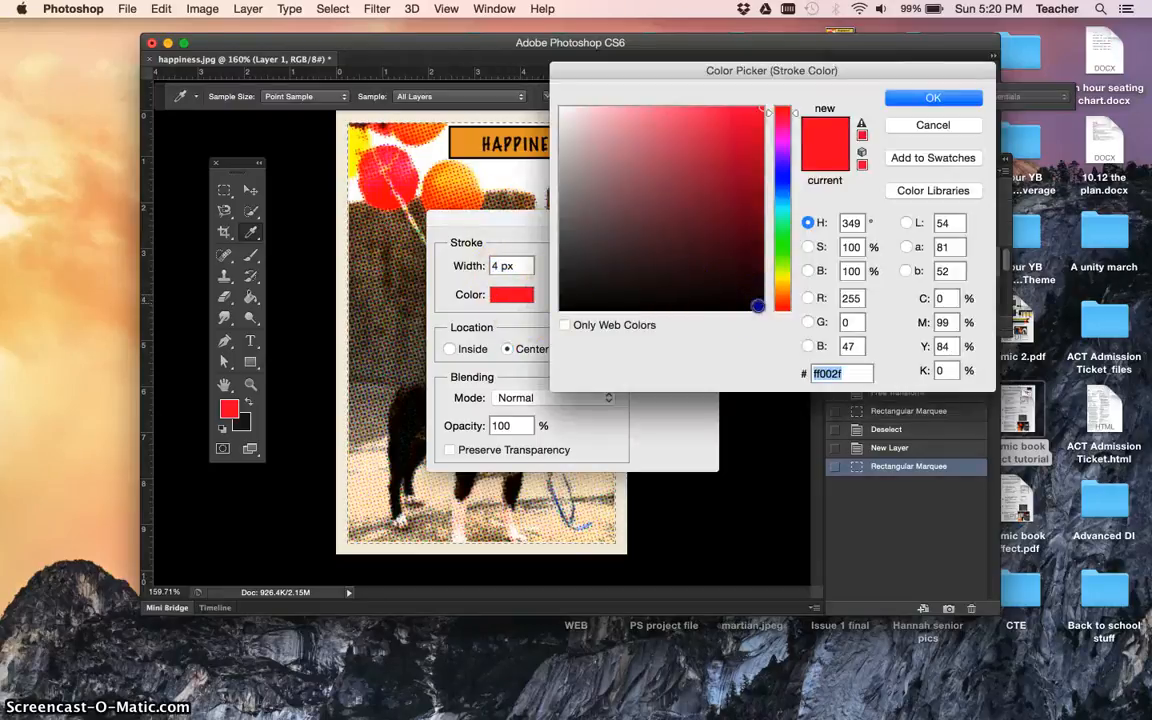
{"action": "left_click", "coordinate": [757, 305]}
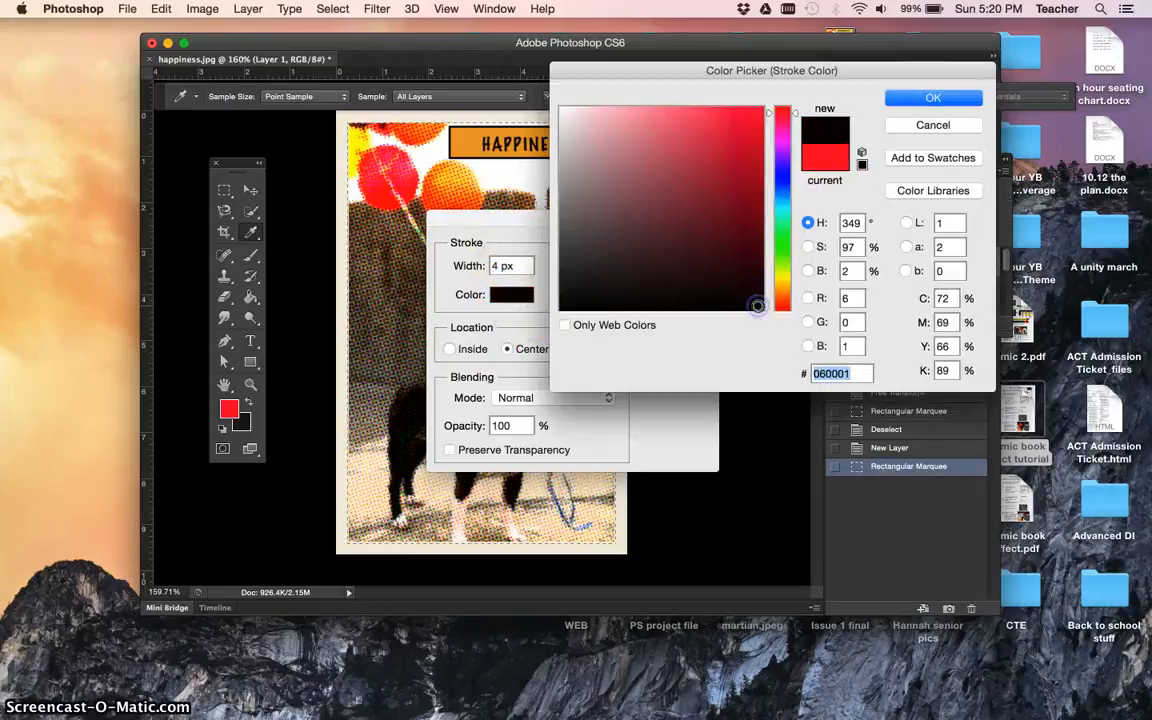
{"action": "left_click", "coordinate": [516, 336]}
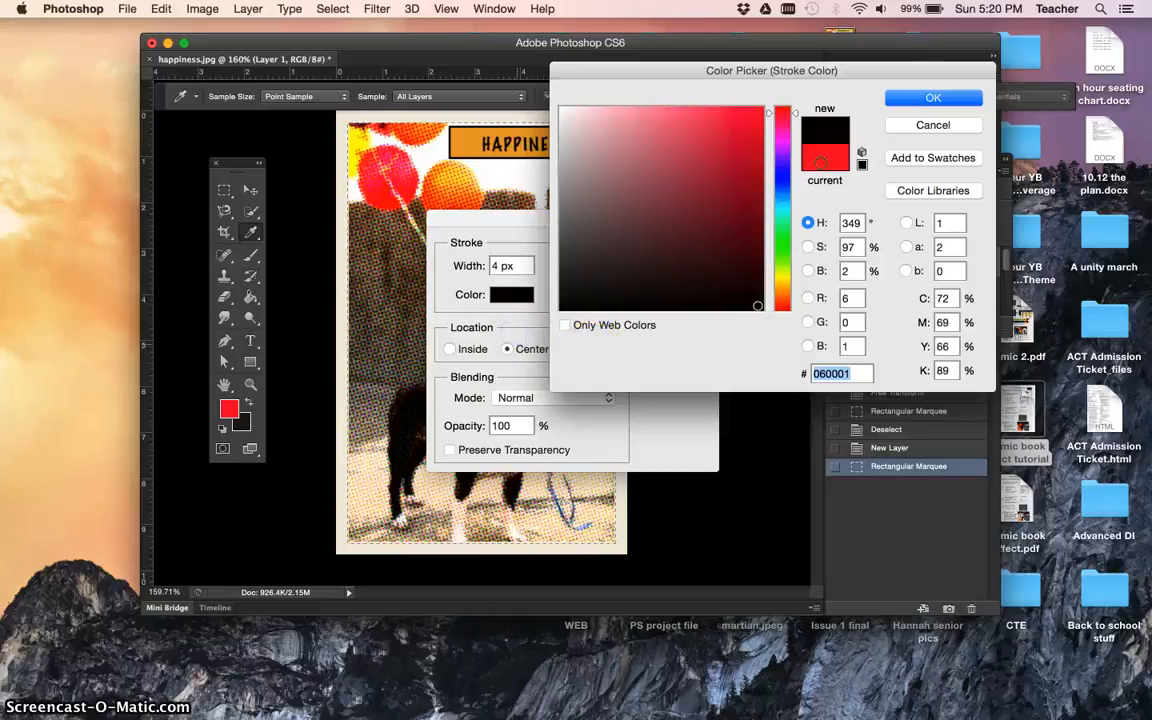
{"action": "left_click", "coordinate": [910, 98]}
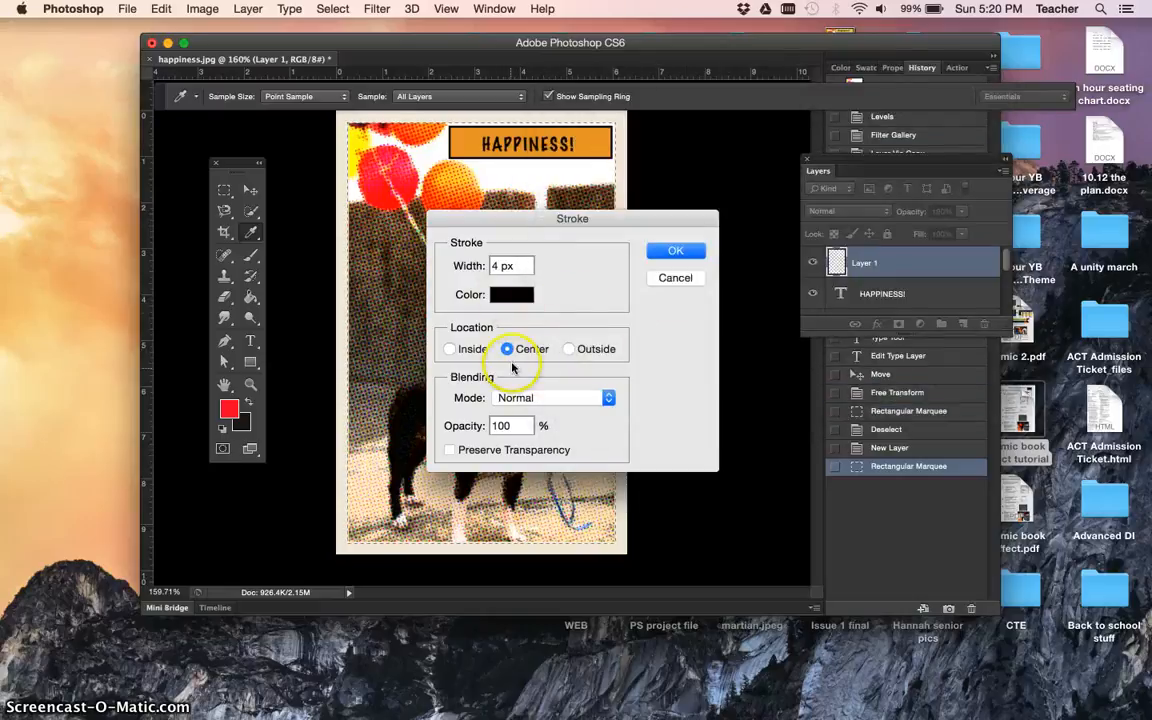
{"action": "left_click", "coordinate": [679, 253]}
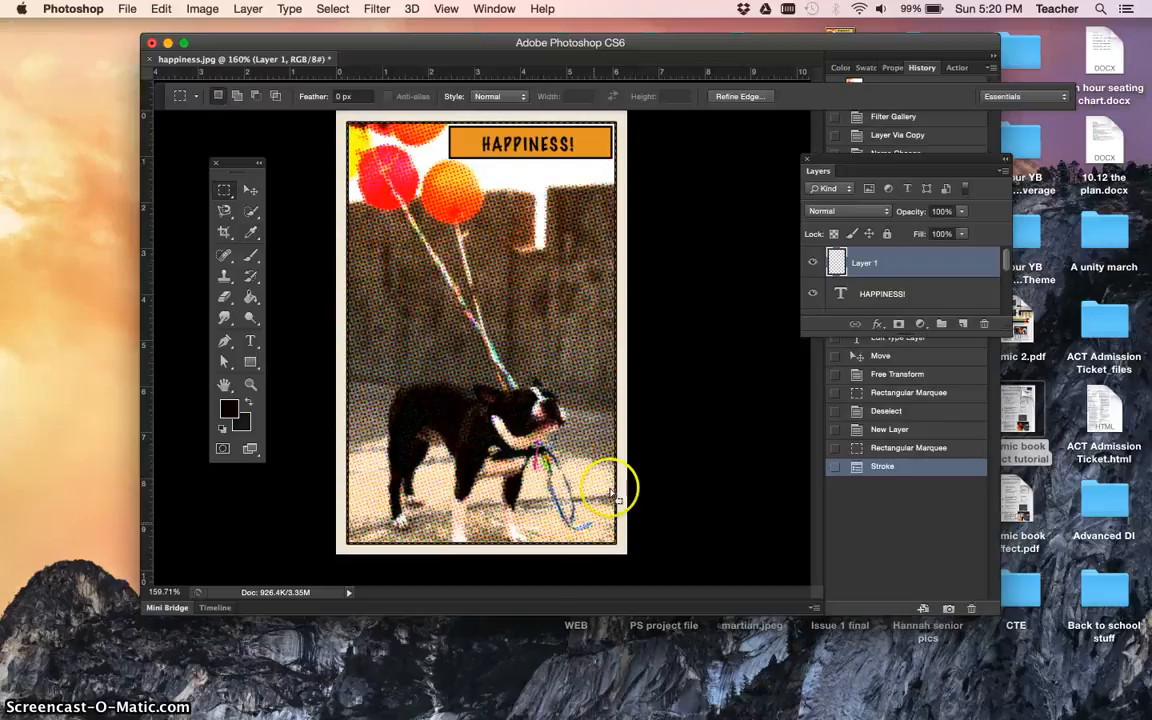
{"action": "left_click", "coordinate": [622, 438]}
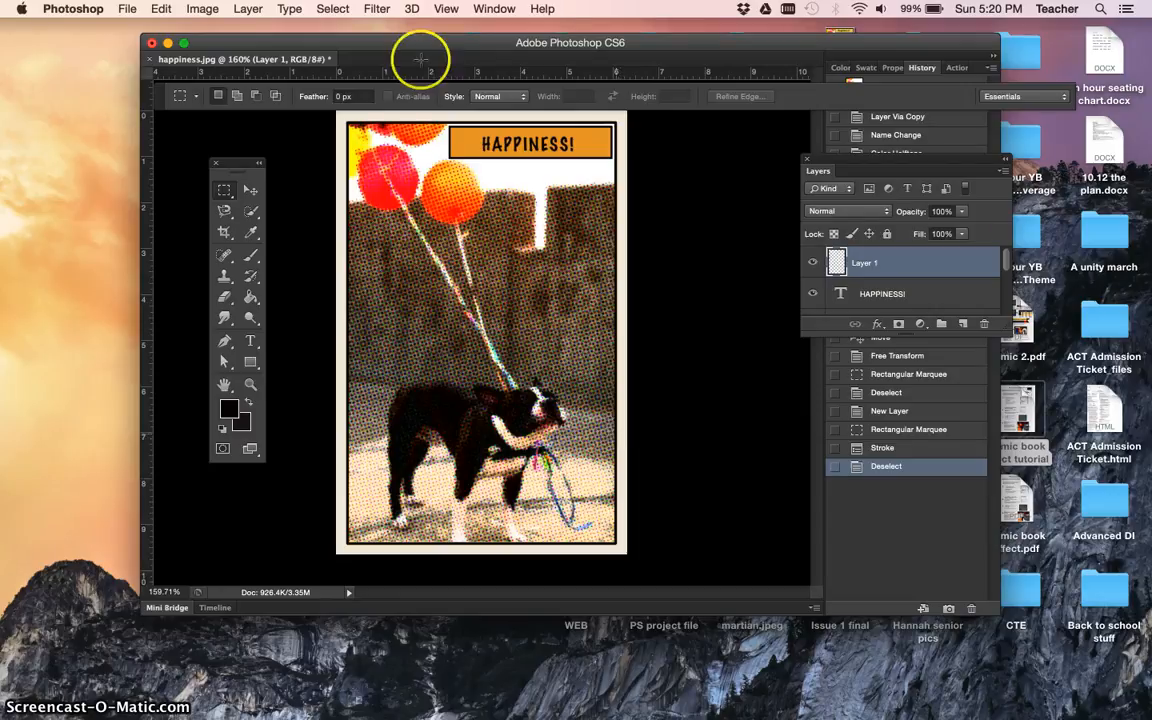
Step: Roughen the black frame on Layer 1 with Blur More and a Ripple of 20% at Medium size
{"action": "left_click", "coordinate": [385, 10]}
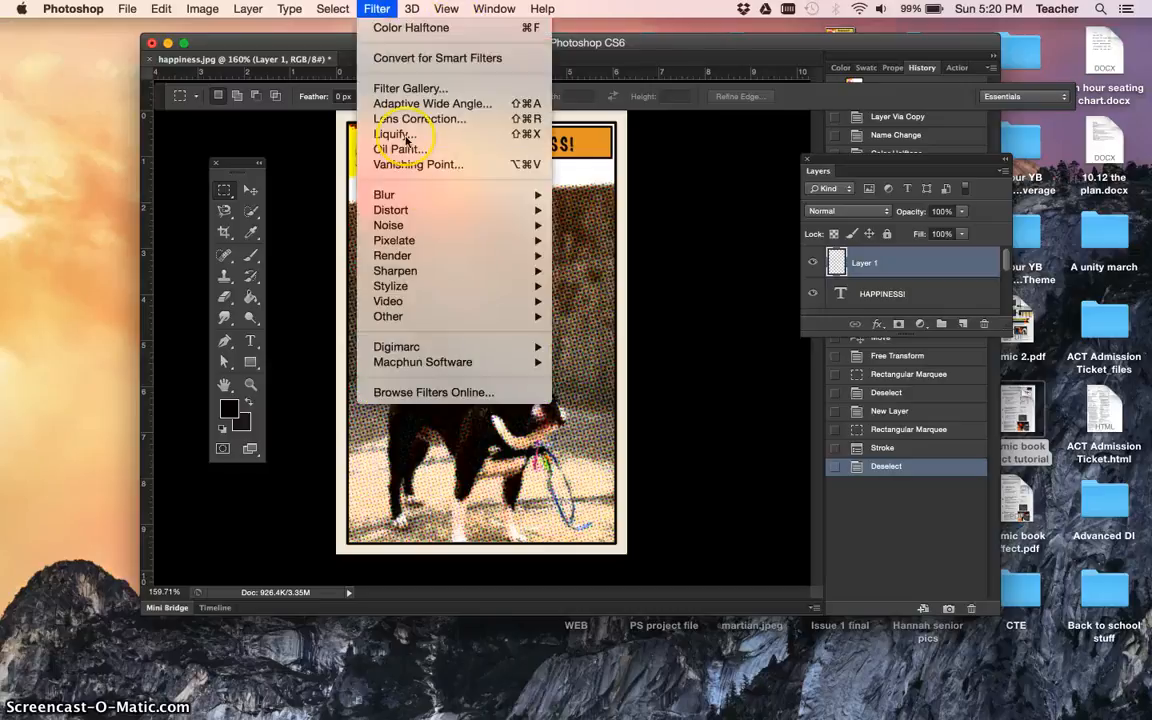
{"action": "mouse_move", "coordinate": [421, 197]}
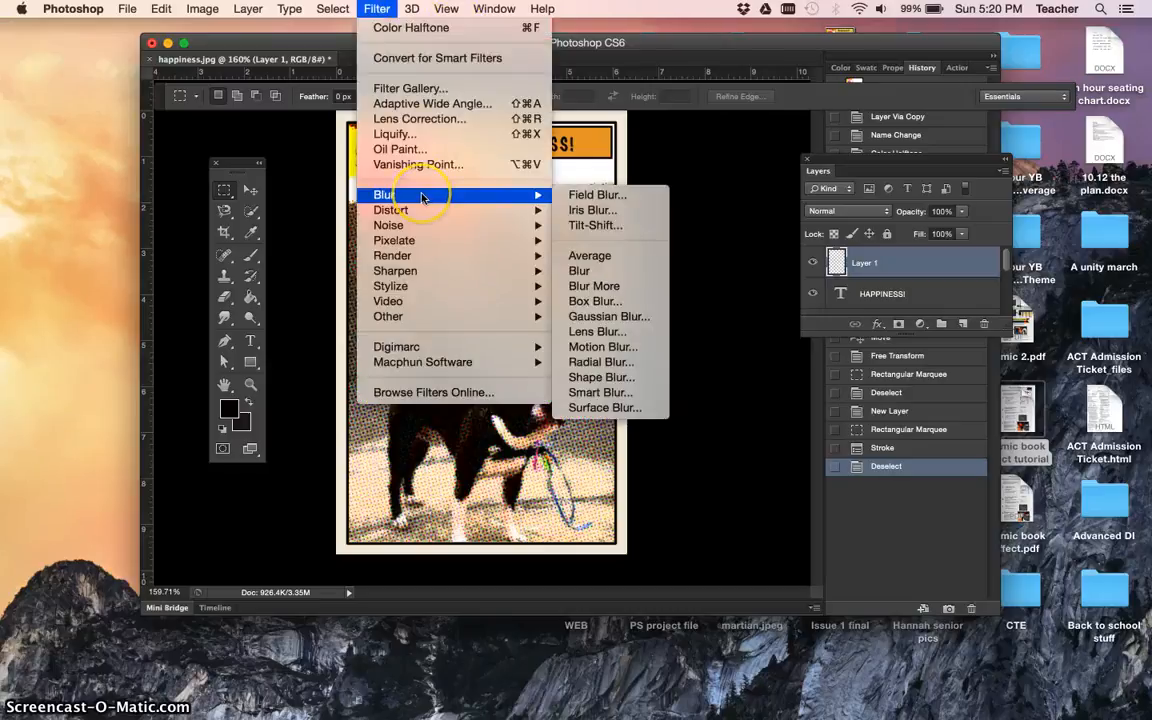
{"action": "left_click", "coordinate": [616, 288]}
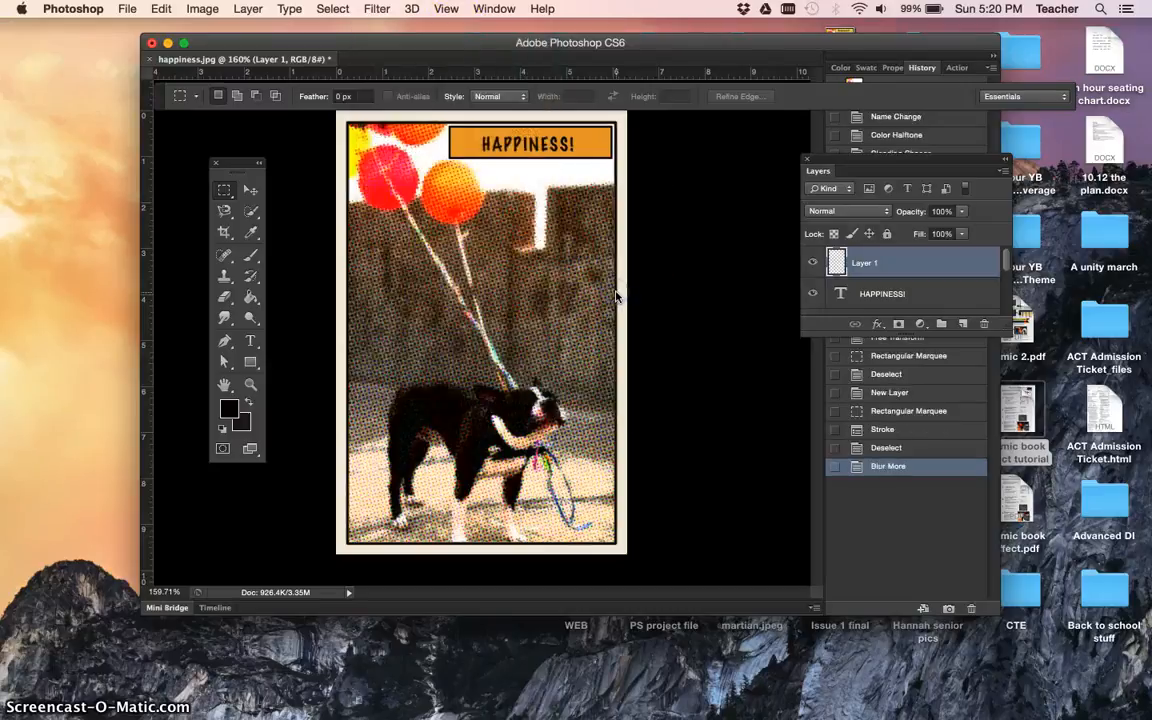
{"action": "left_click", "coordinate": [376, 8]}
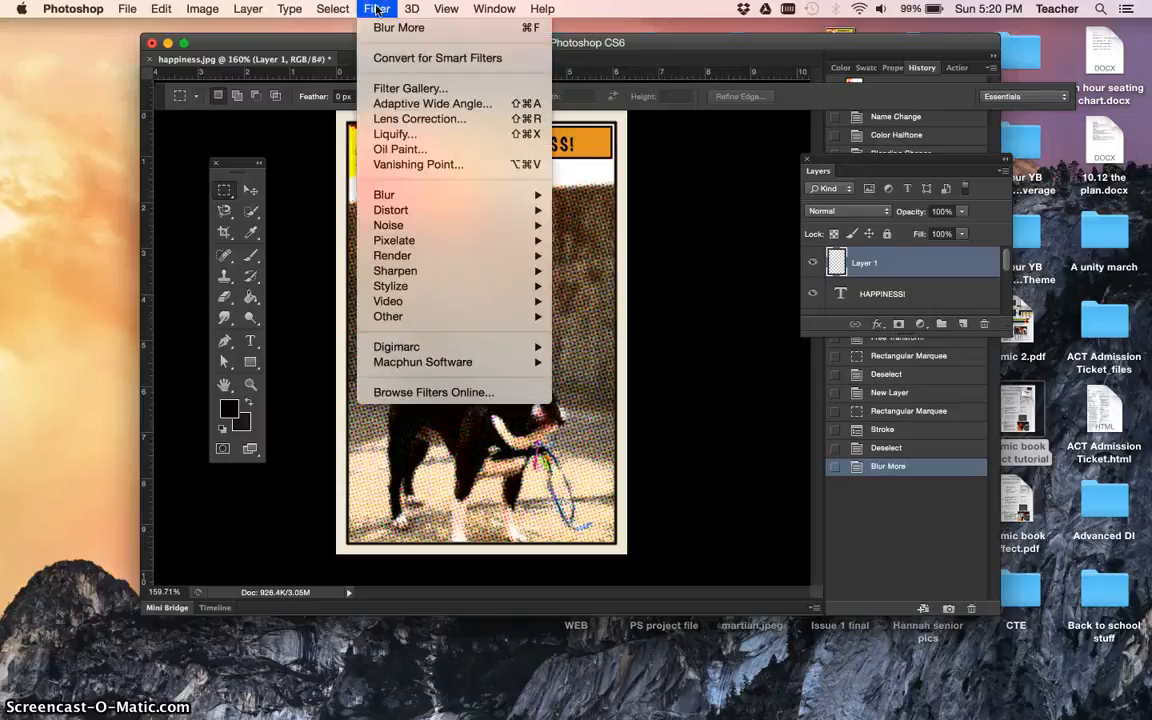
{"action": "mouse_move", "coordinate": [420, 211]}
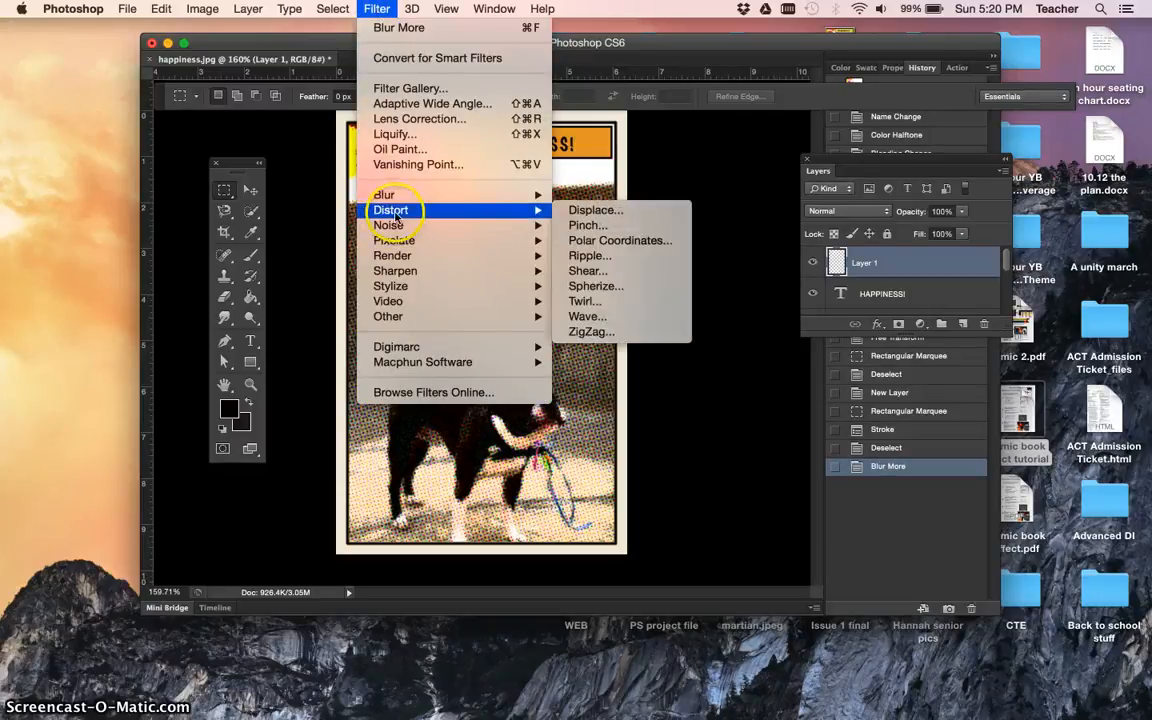
{"action": "left_click", "coordinate": [597, 260]}
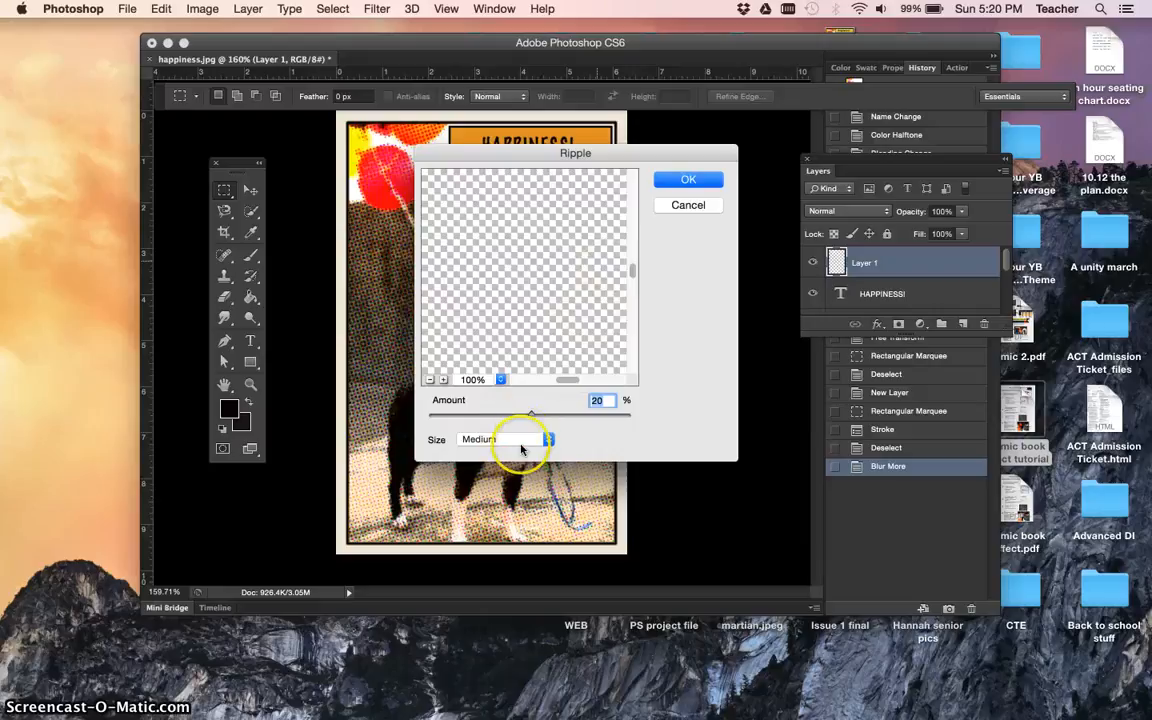
{"action": "left_click", "coordinate": [672, 180]}
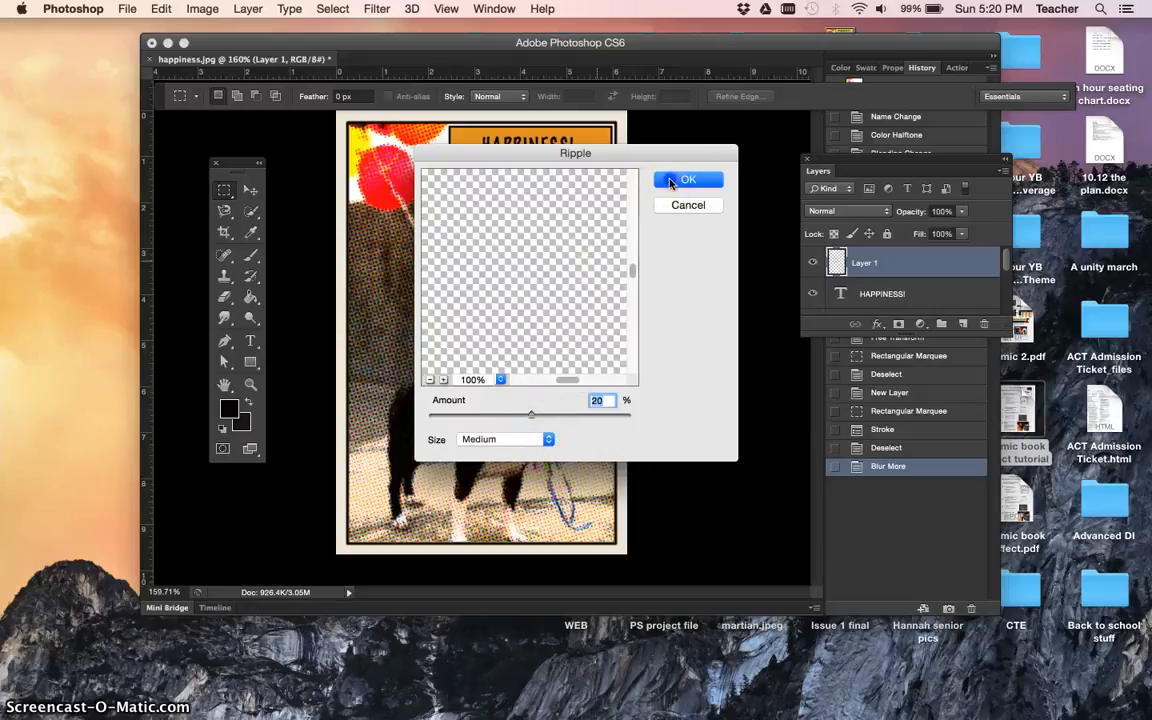
Step: Apply the Sharpen More filter to the black frame on Layer 1
{"action": "left_click", "coordinate": [373, 8]}
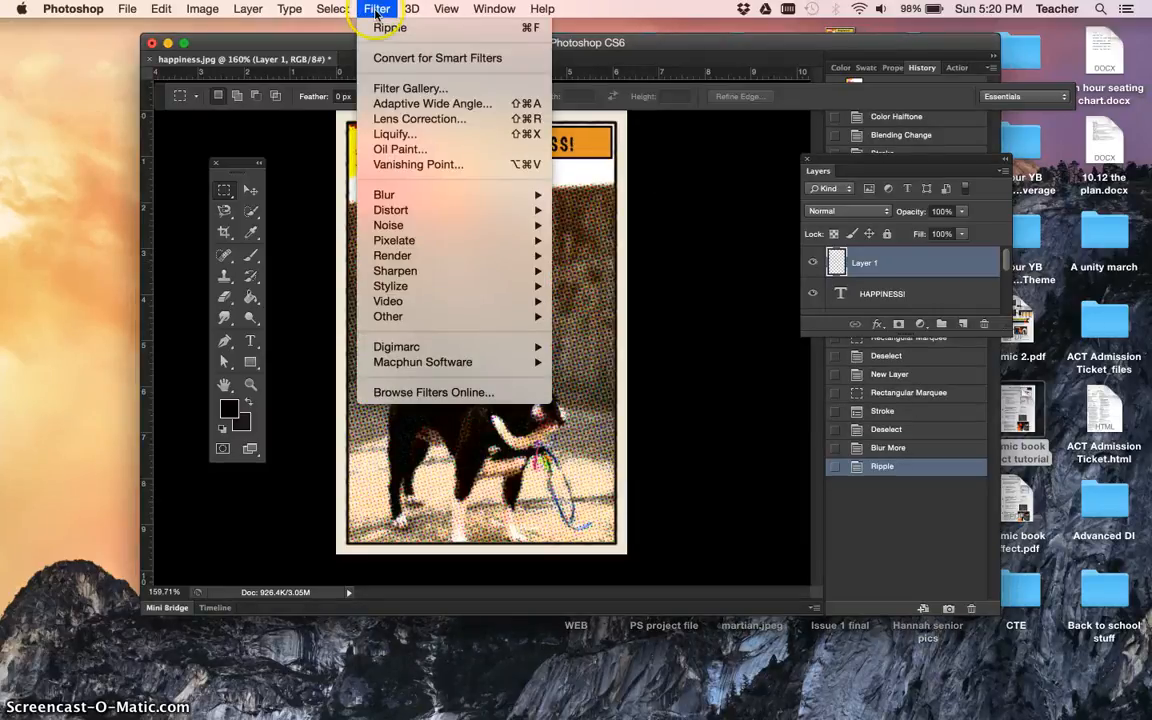
{"action": "mouse_move", "coordinate": [443, 288]}
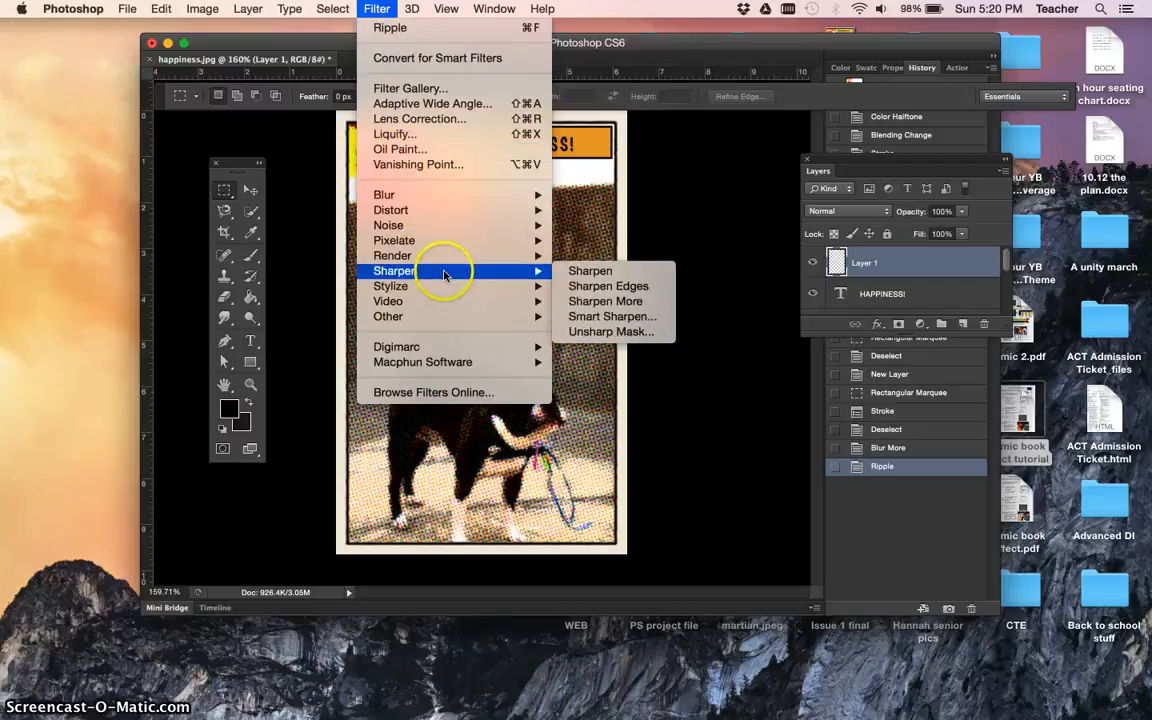
{"action": "left_click", "coordinate": [609, 302]}
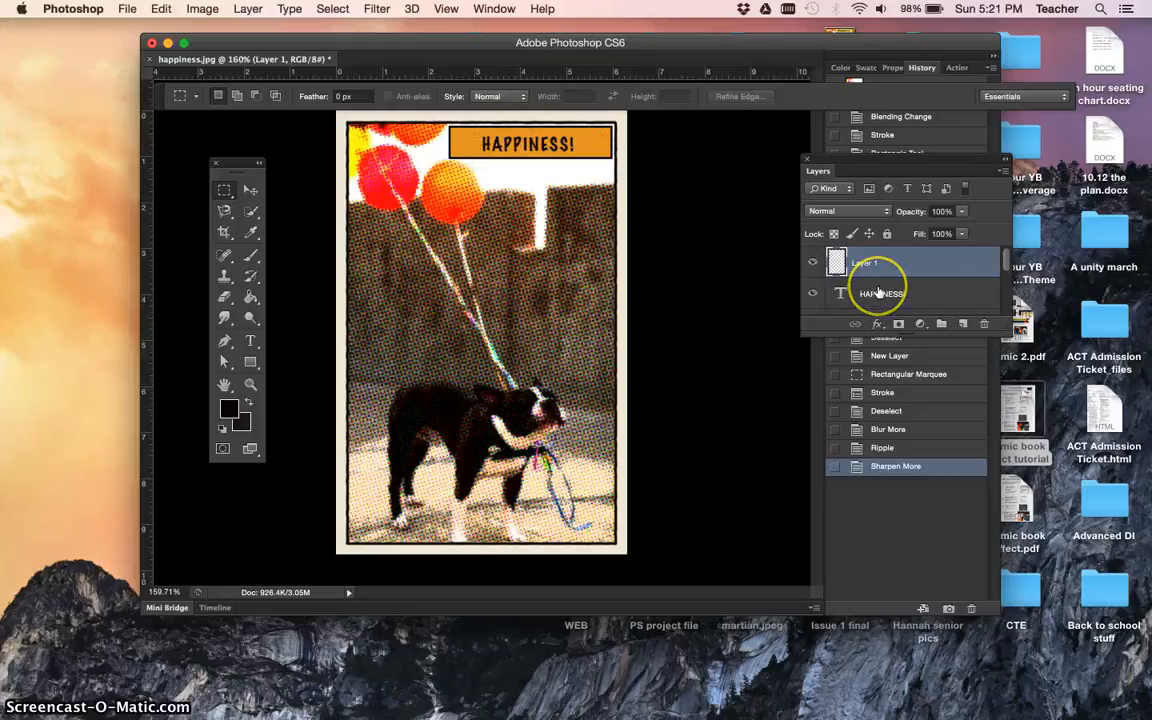
Step: Nudge the orange caption rectangle on Rectangle 1 up and to the right so it meets the black frame's upper-right corner
{"action": "scroll", "coordinate": [872, 290], "scroll_direction": "down", "scroll_amount": 3}
{"action": "scroll", "coordinate": [878, 291], "scroll_direction": "down", "scroll_amount": 1}
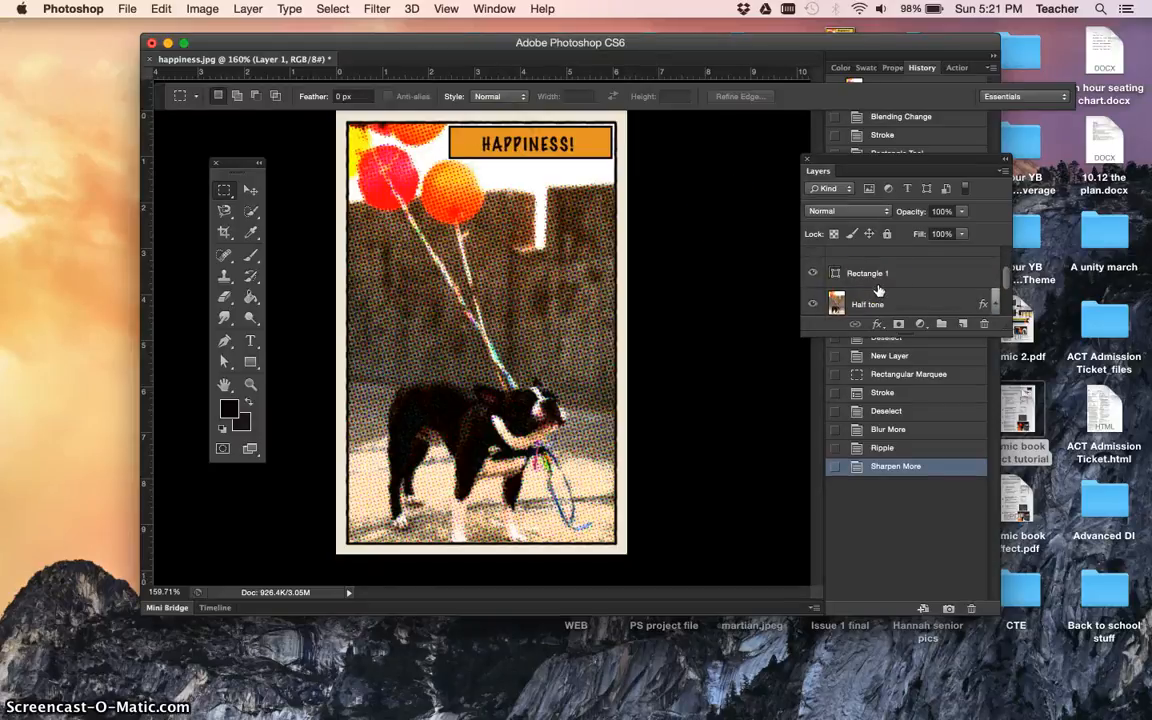
{"action": "left_click", "coordinate": [877, 273]}
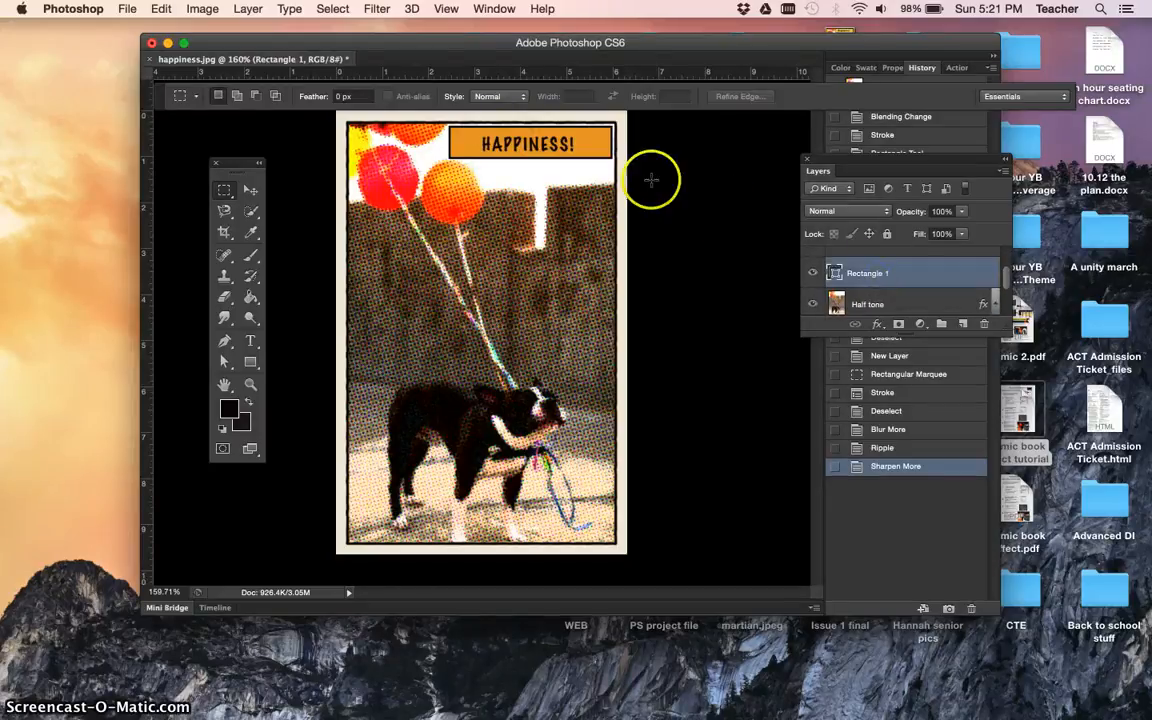
{"action": "left_click", "coordinate": [251, 190]}
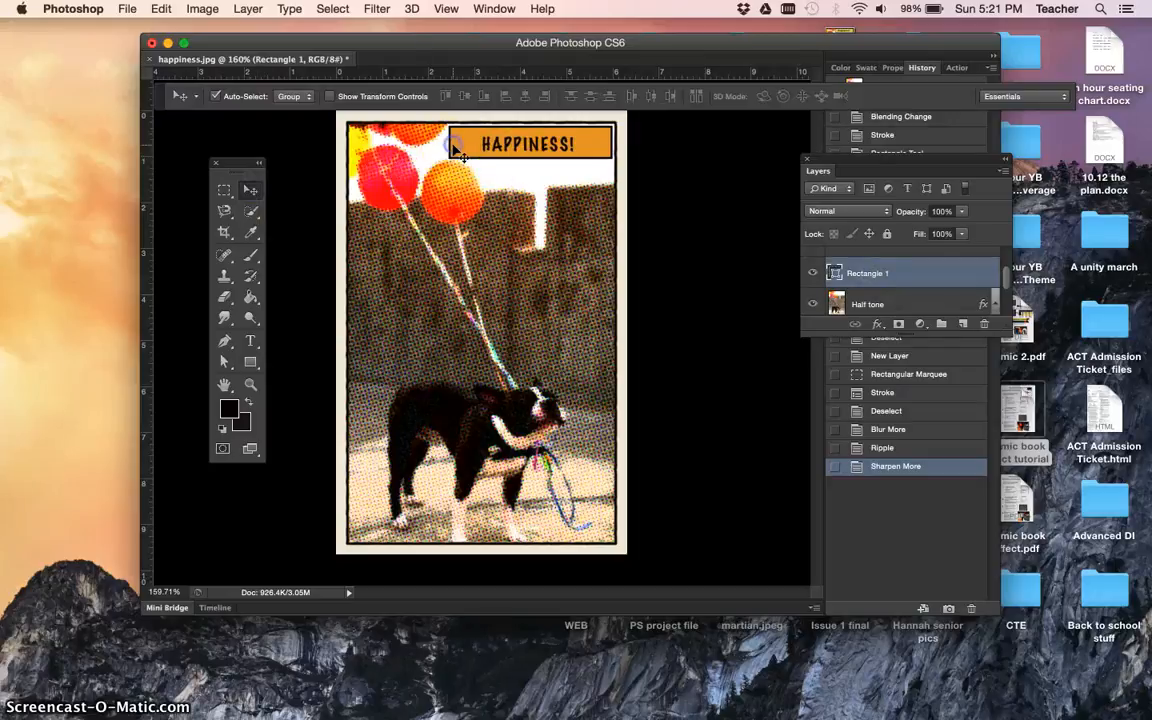
{"action": "key", "text": "Up"}
{"action": "key", "text": "Up"}
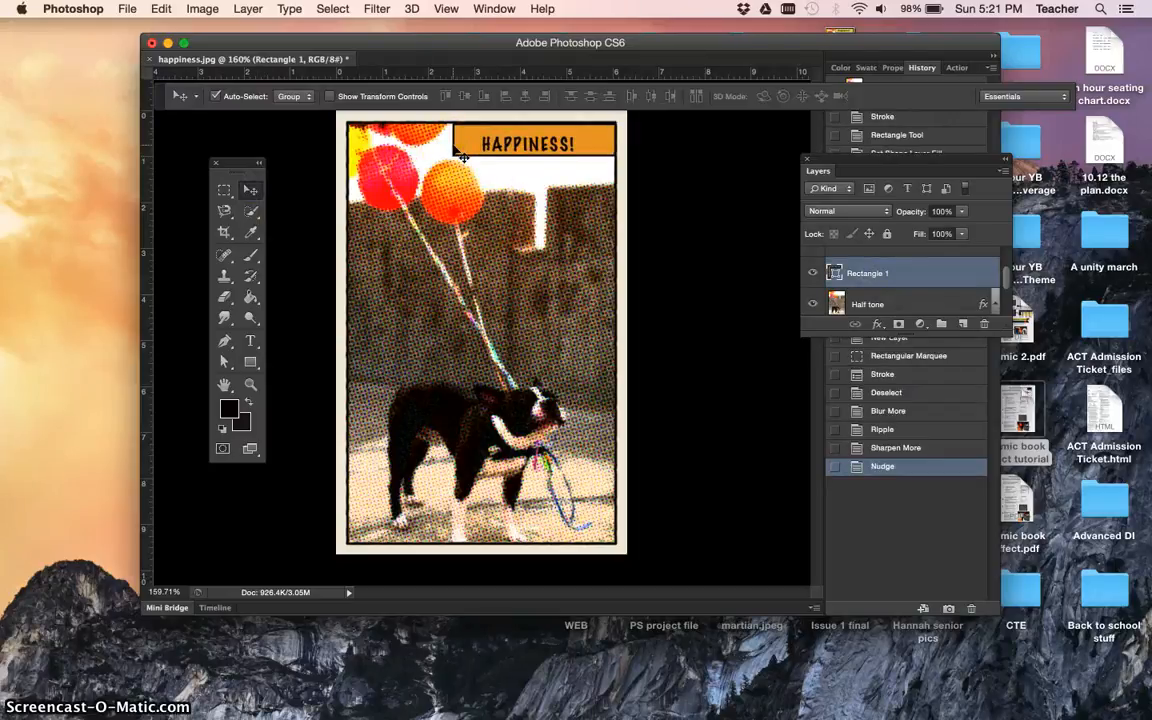
Step: Nudge the HAPPINESS! text upward to center it vertically within the orange caption box
{"action": "scroll", "coordinate": [891, 269], "scroll_direction": "up", "scroll_amount": 3}
{"action": "scroll", "coordinate": [889, 270], "scroll_direction": "down", "scroll_amount": 1}
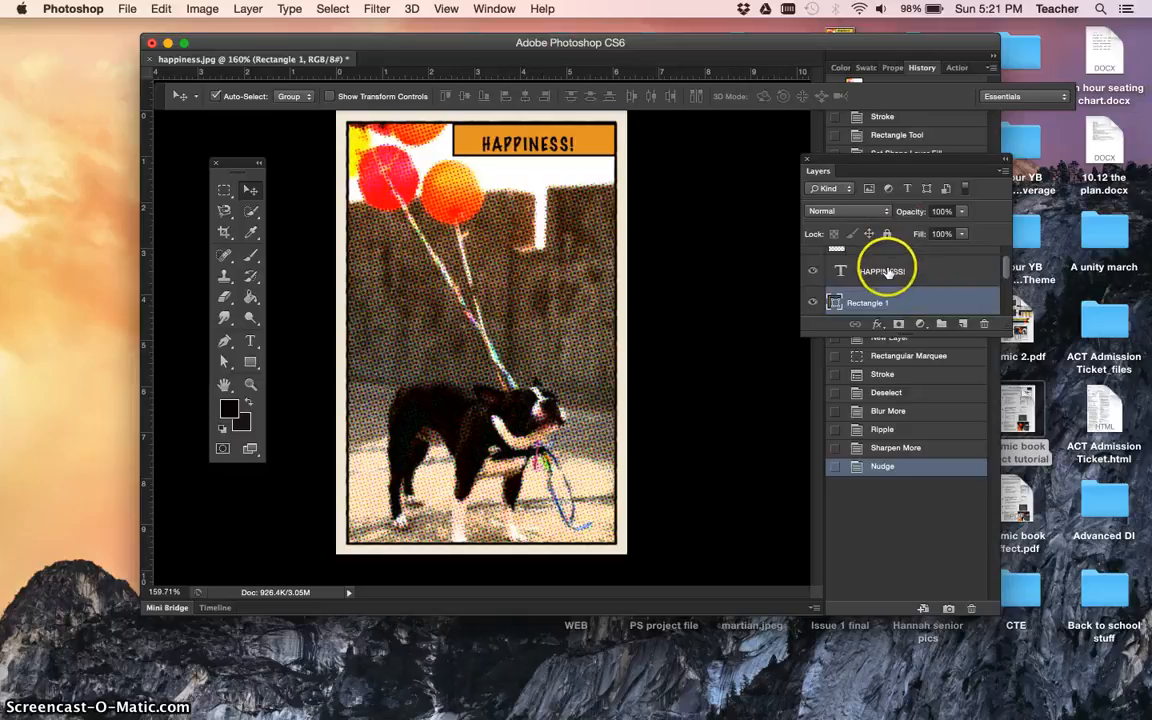
{"action": "left_click", "coordinate": [886, 271]}
{"action": "key", "text": "Up"}
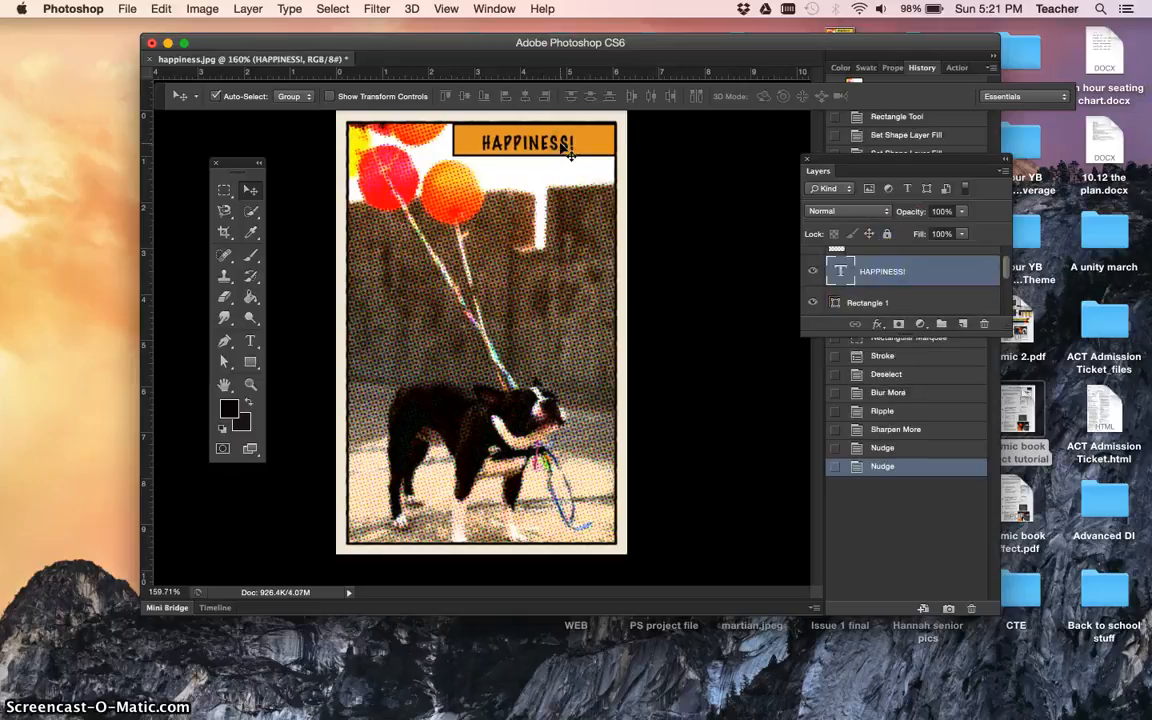
{"action": "key", "text": "Up"}
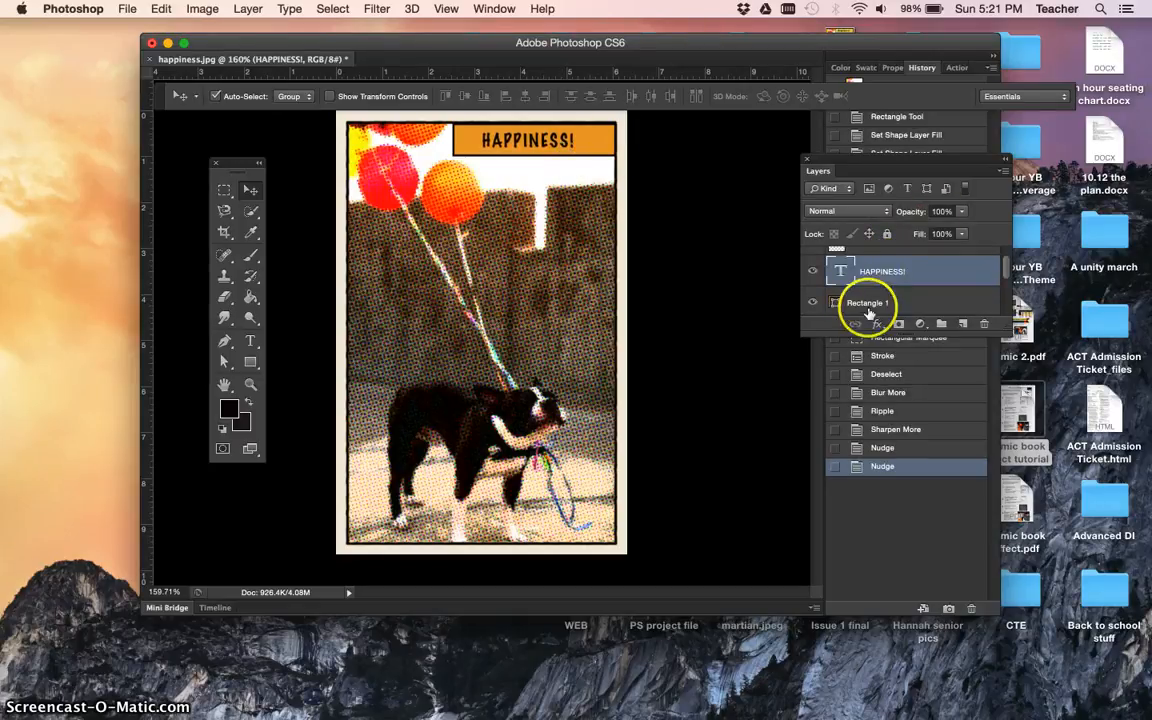